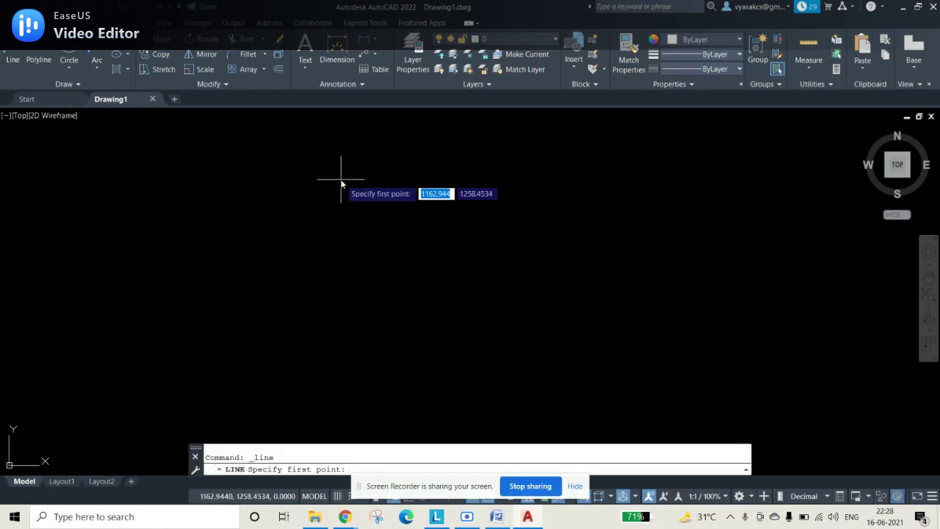
Set the drawing limits from 0,0 to 500,500 and run Zoom All to fit them
key(Escape)
key(Escape)
text(li)
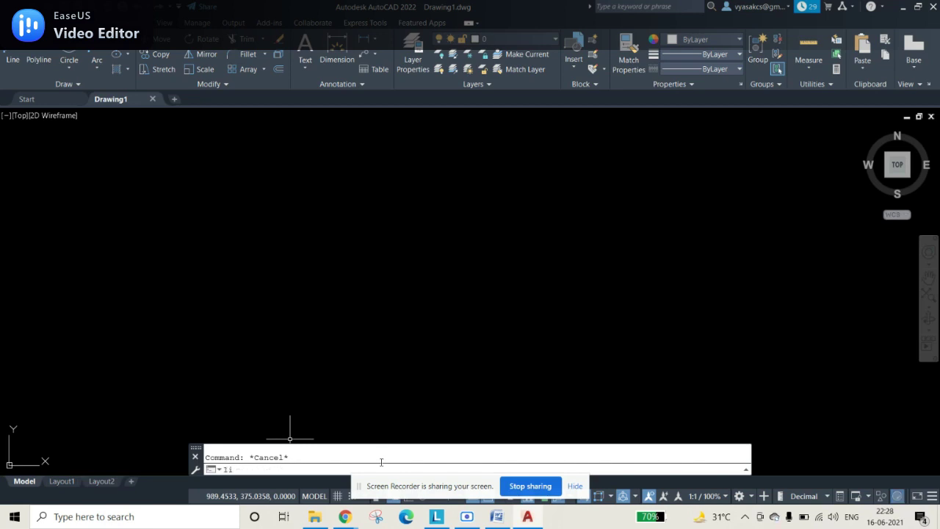
text(mys)
key(BackSpace)
key(BackSpace)
text(its)
key(Return)
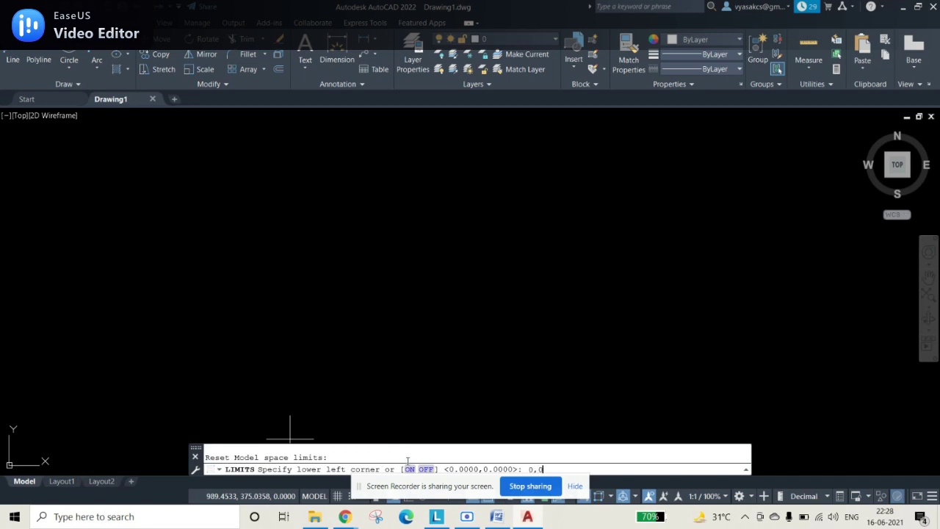
text(0,0)
key(Return)
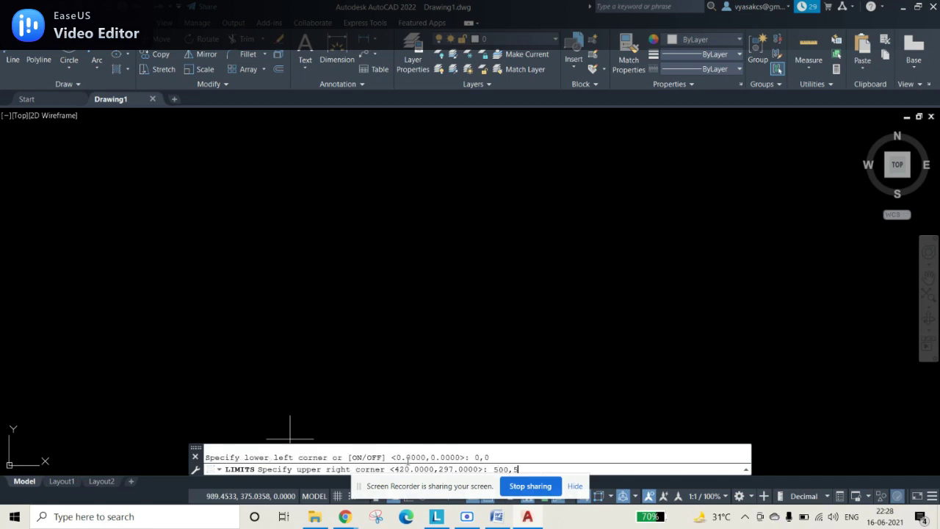
text(500,500)
key(Return)
text(z)
key(Return)
text(a)
key(Return)
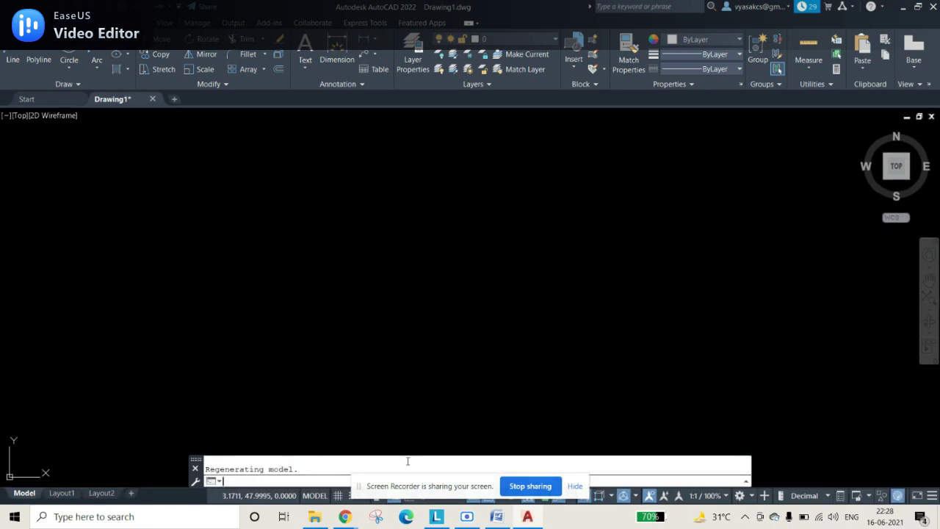
Set the drawing units' insertion scale to Millimeters
key(Return)
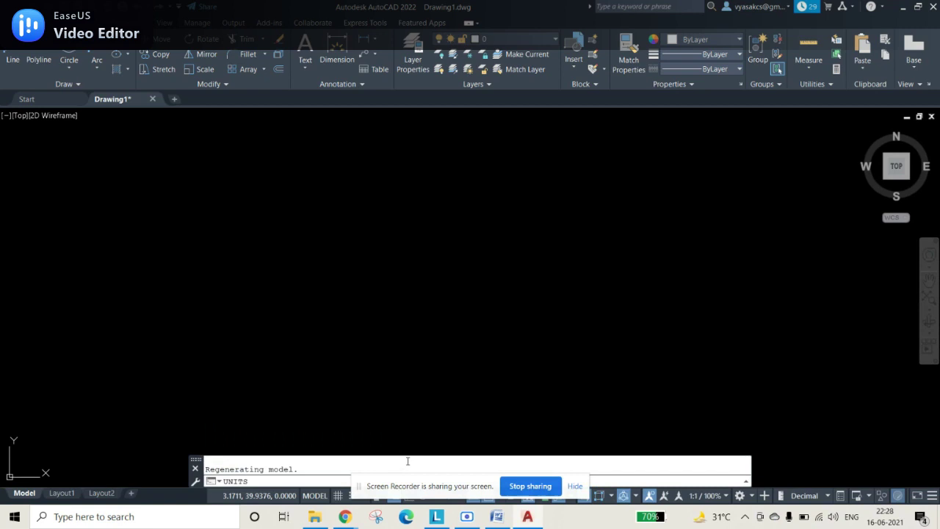
click(433, 291)
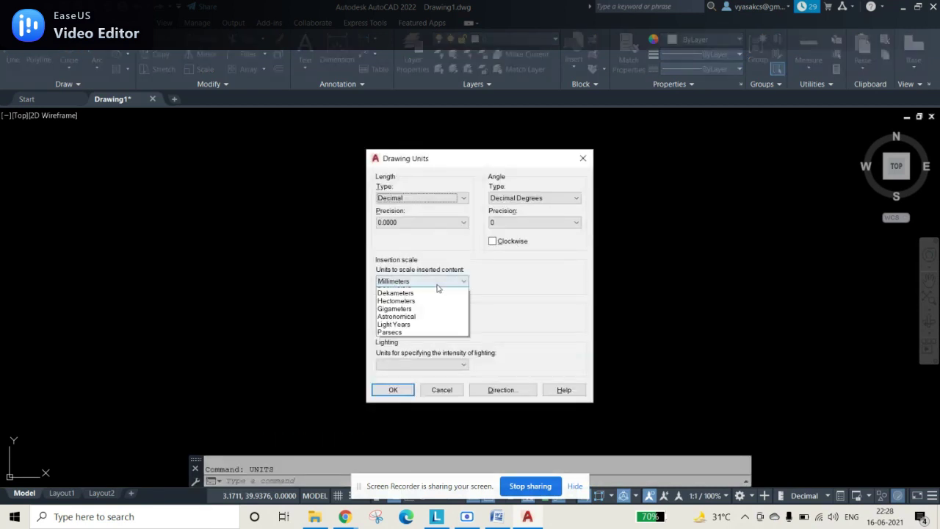
click(419, 330)
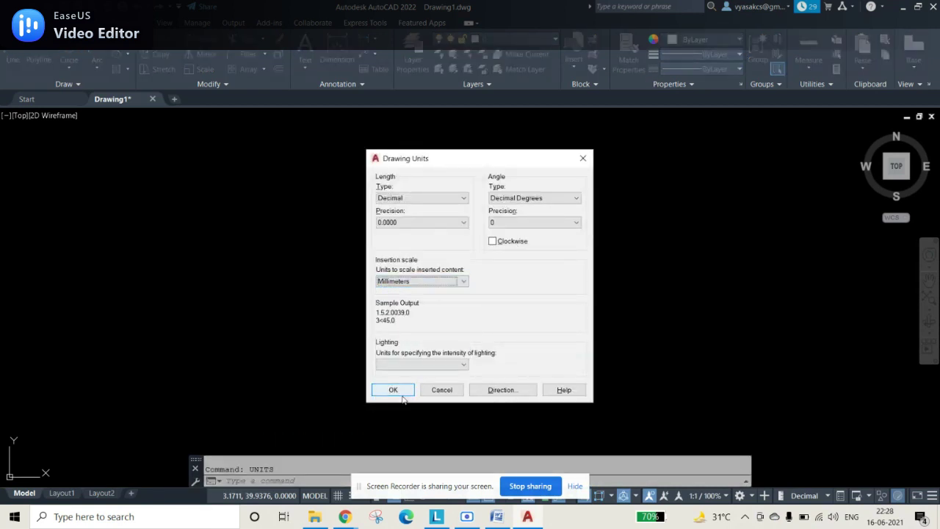
click(397, 389)
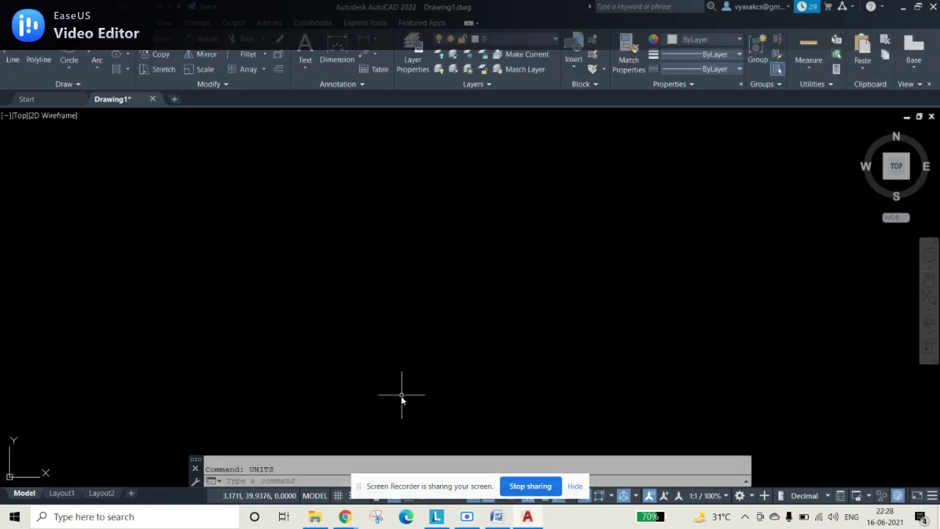
Draw a 200 mm vertical line downward as the directrix, with Ortho mode on
click(12, 61)
click(284, 160)
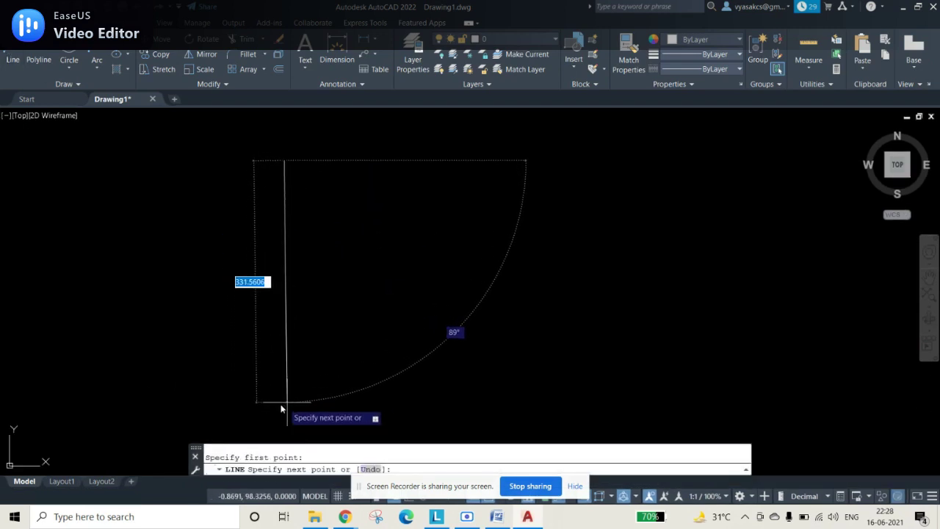
drag(480, 488, 593, 120)
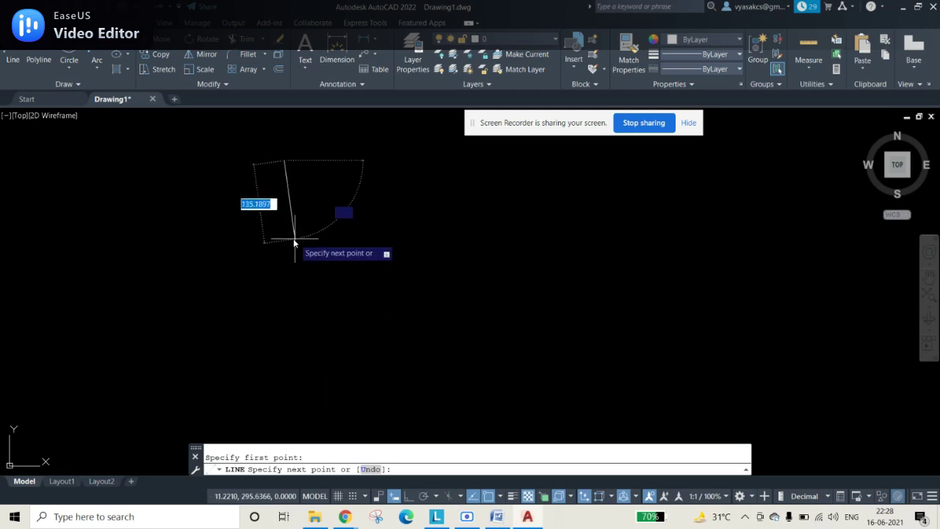
click(409, 497)
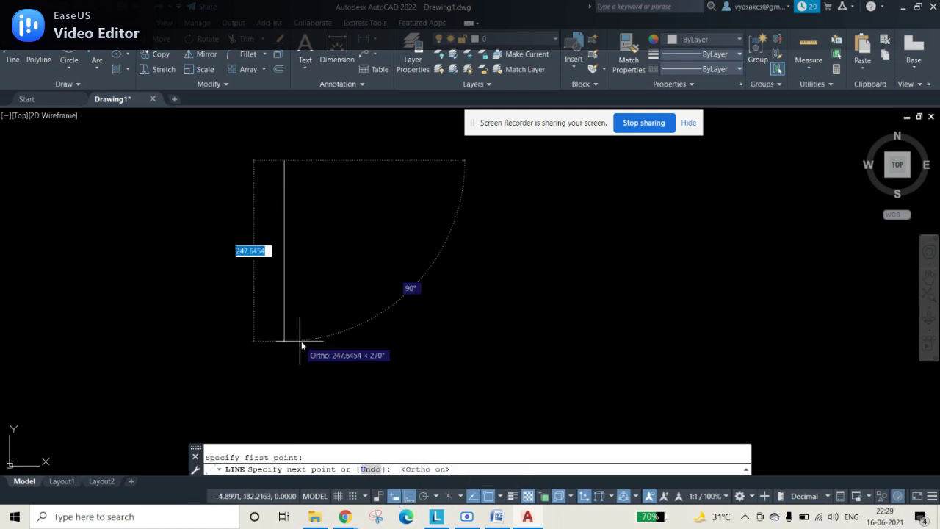
text(2)
key(Return)
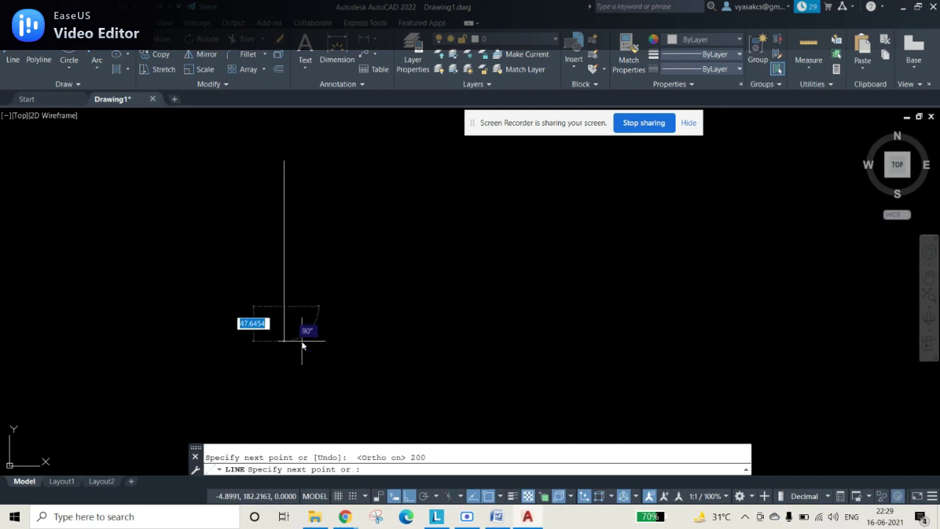
key(Escape)
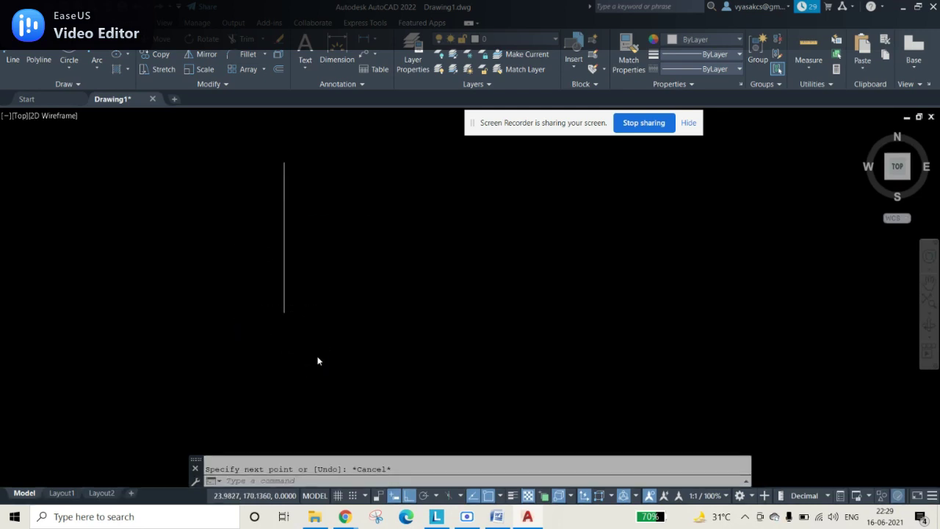
Draw a 50 mm horizontal line rightward from the vertical line's midpoint, checking the focus distance in the Word question
middle_drag(314, 136, 328, 184)
scroll(325, 201, up, 2)
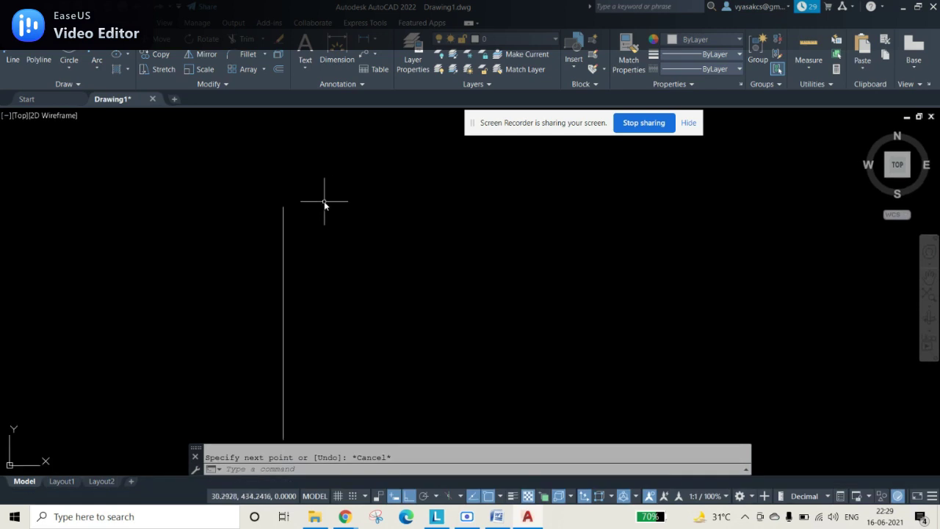
middle_drag(325, 260, 340, 230)
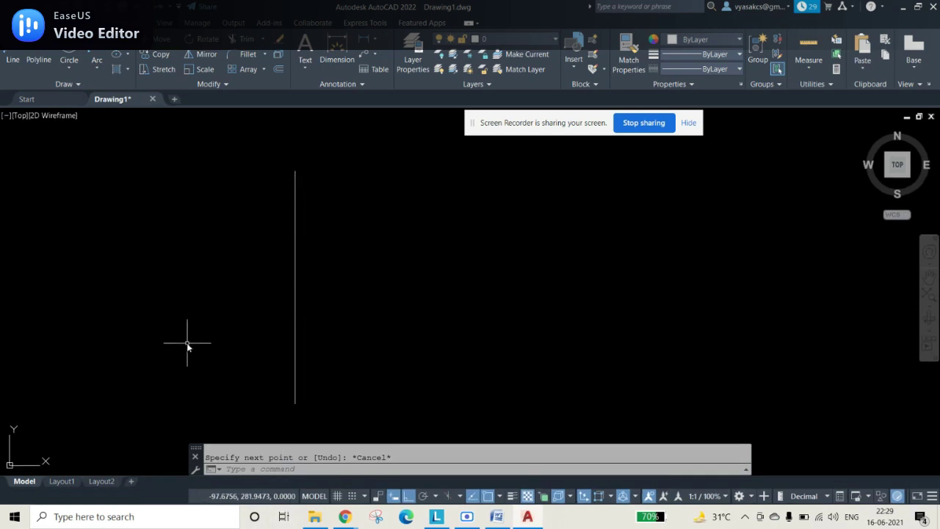
click(10, 53)
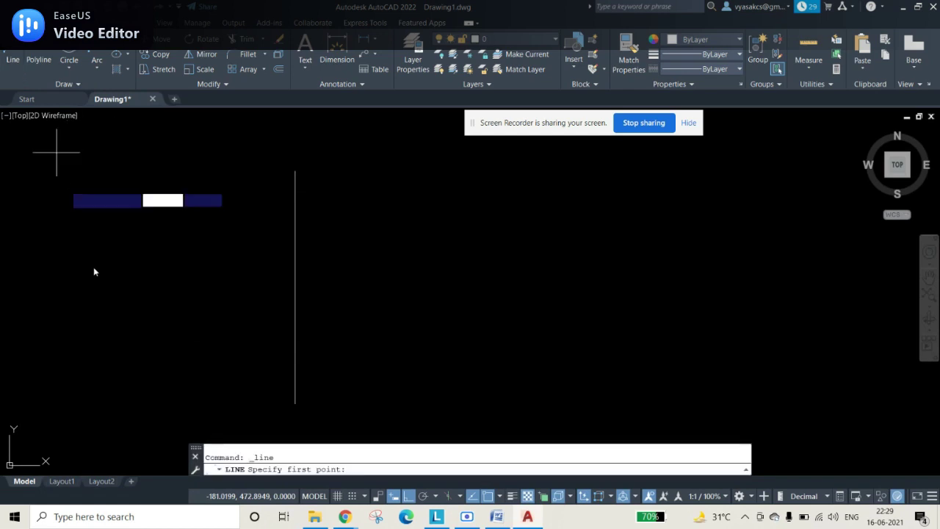
click(294, 288)
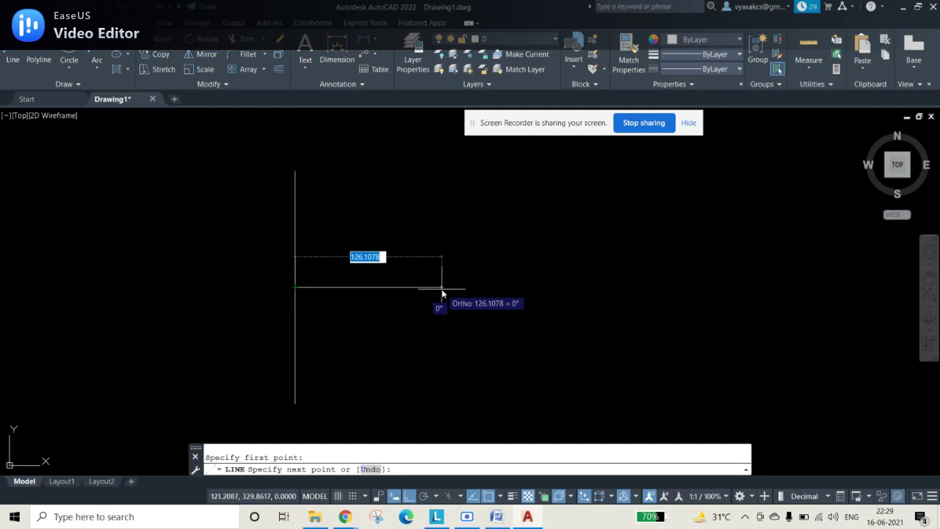
text(50)
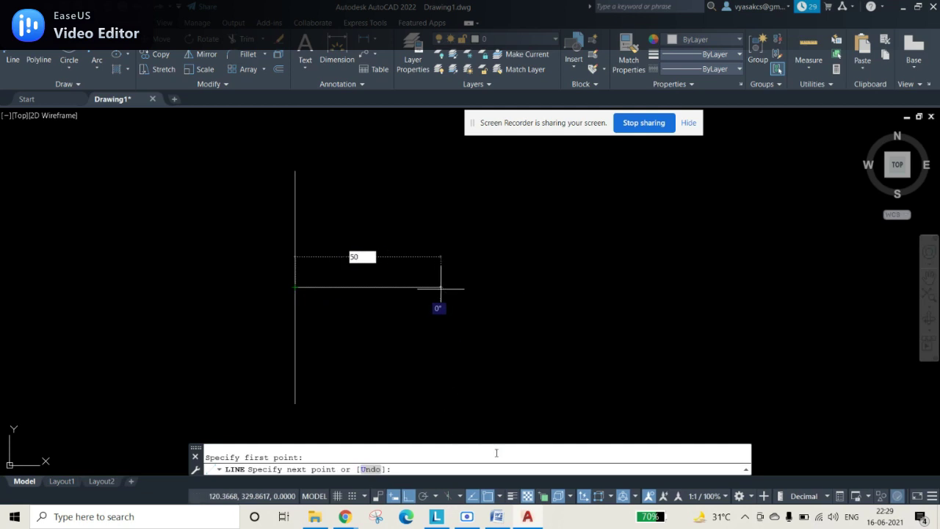
key(alt+Tab)
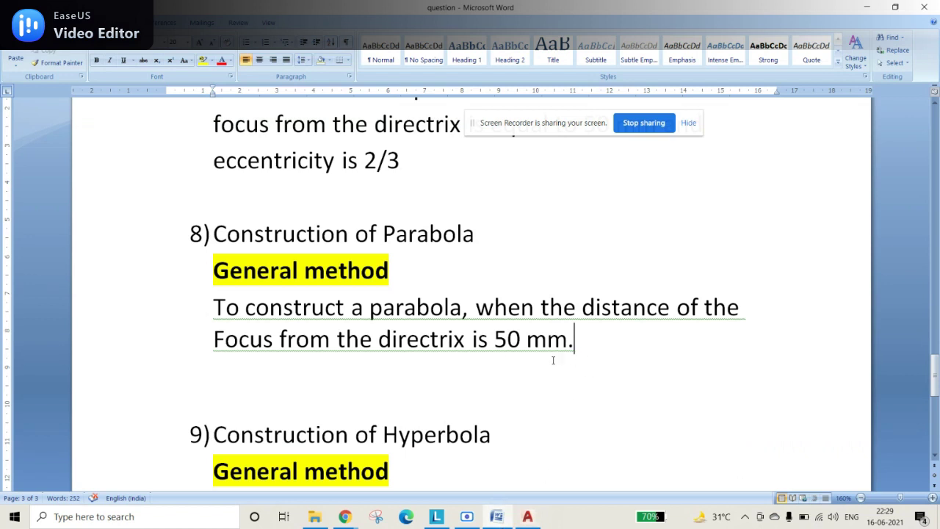
click(497, 516)
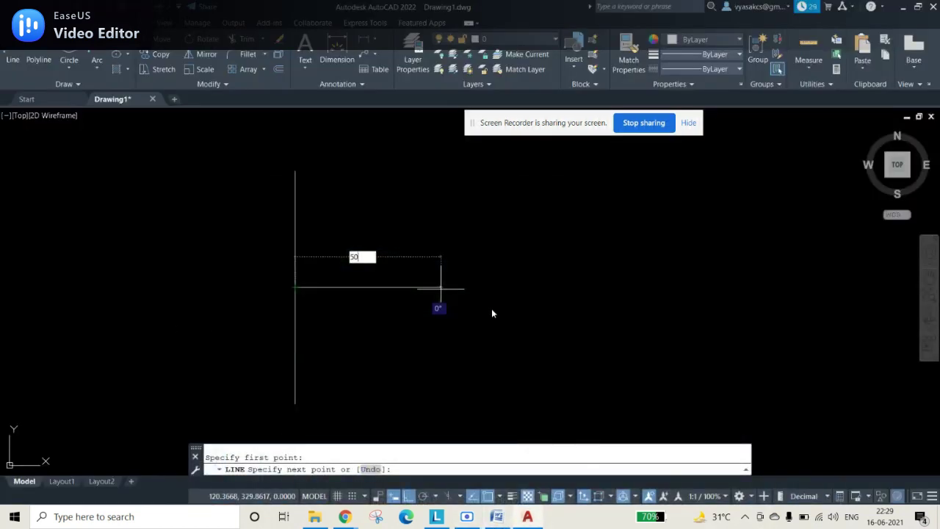
key(Return)
key(Escape)
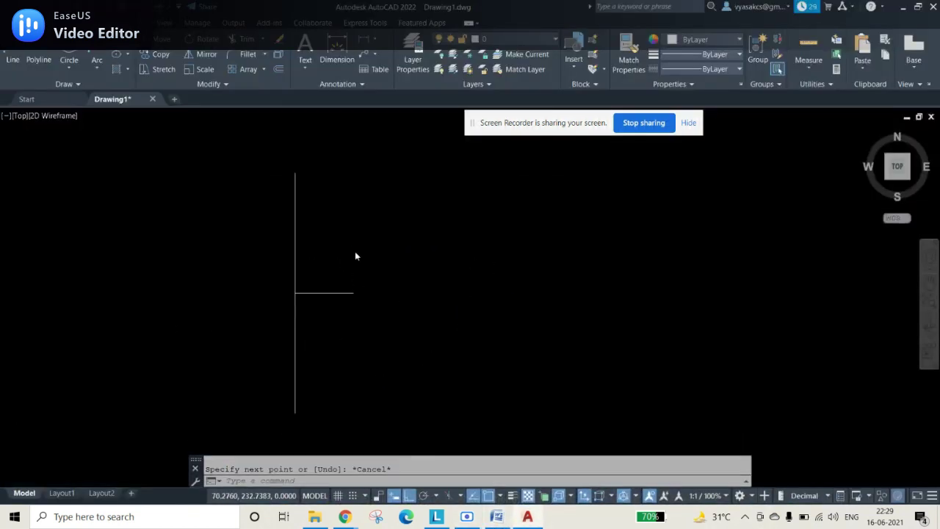
Set the point style to the circle with an X through it
scroll(327, 343, up, 2)
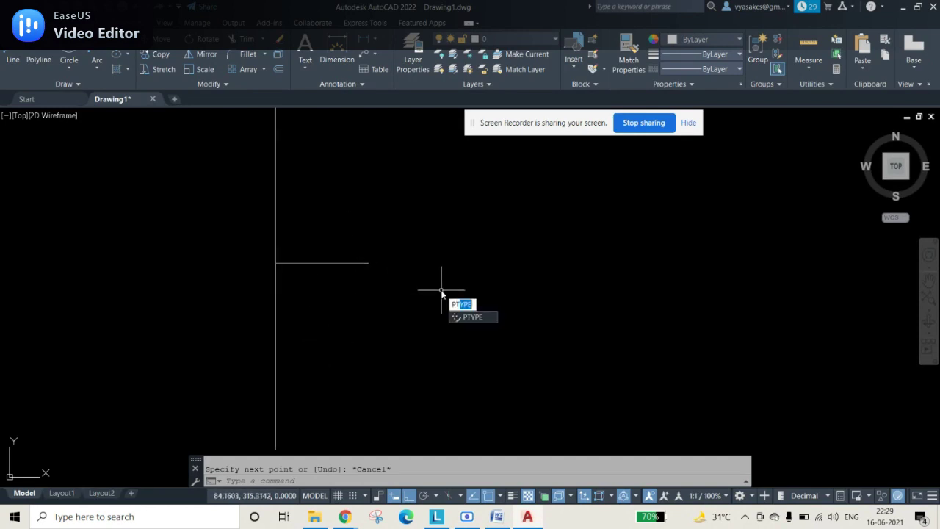
text(ype)
key(Return)
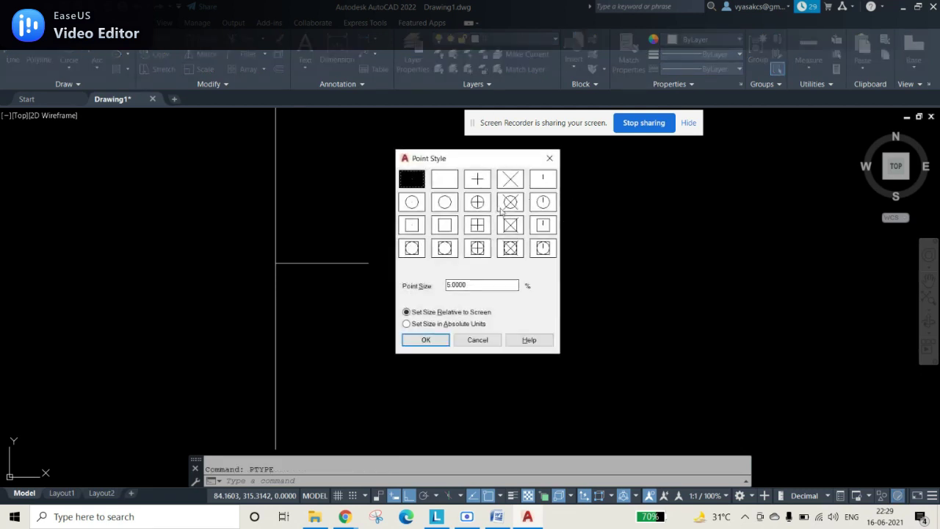
click(501, 208)
click(439, 340)
Place a point at the free end of the 50 mm horizontal line to mark the focus
text(po)
key(Return)
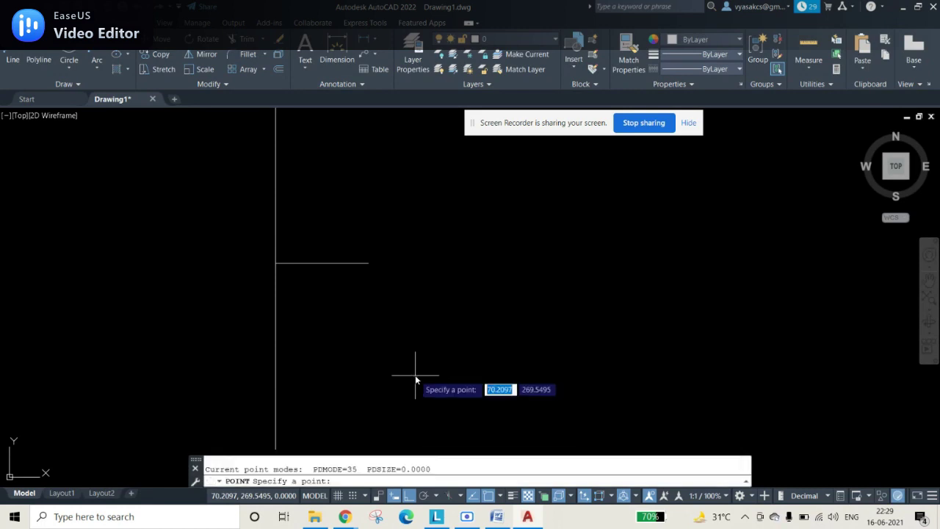
click(369, 262)
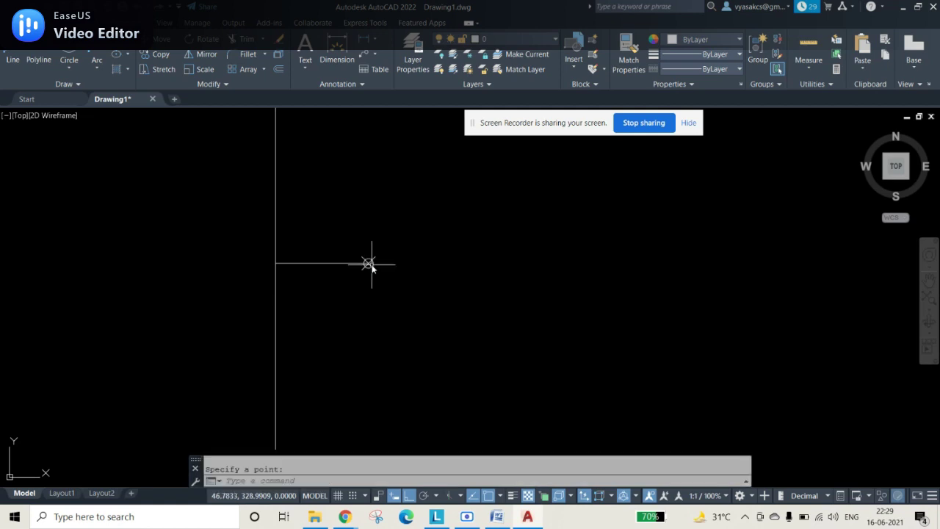
Change the colour of the focus point to red
click(364, 241)
click(394, 280)
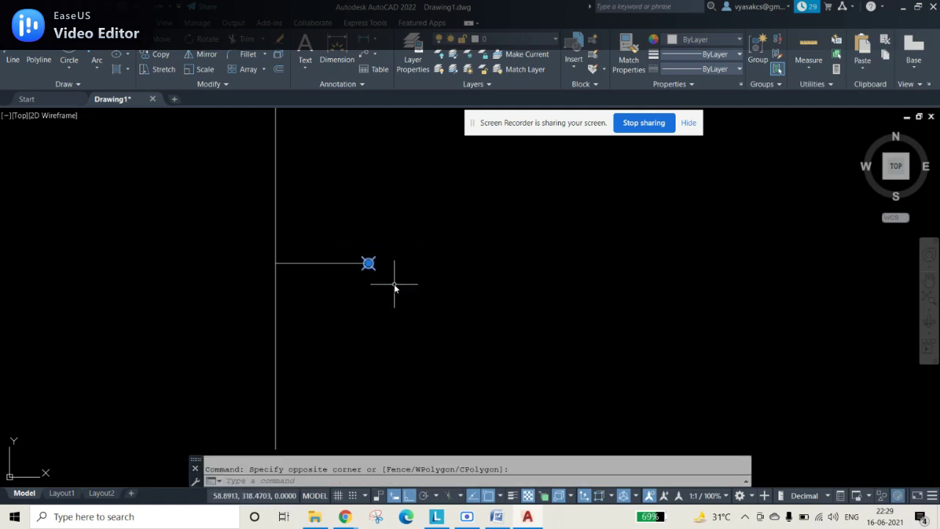
click(717, 59)
click(709, 103)
key(Escape)
Add the multiline text label F with a text height of 4 just below the focus point
text(m)
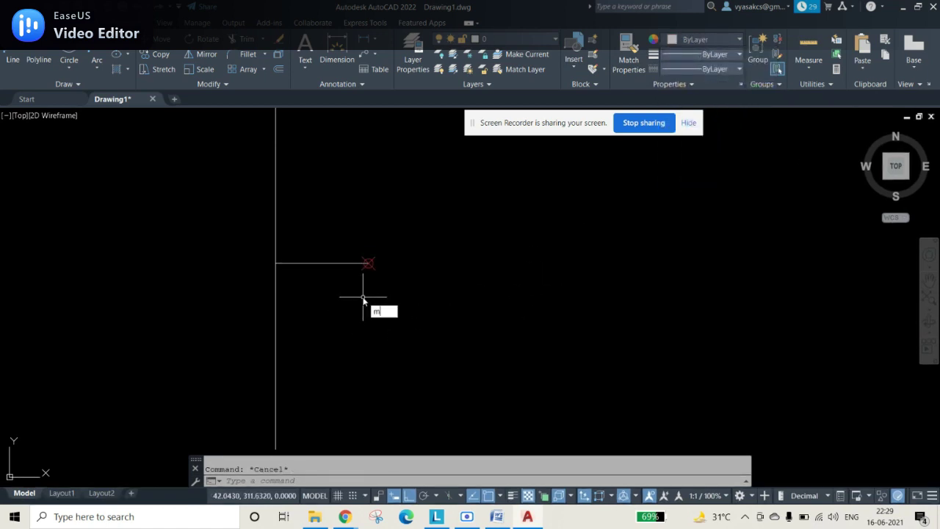
text(t)
key(Return)
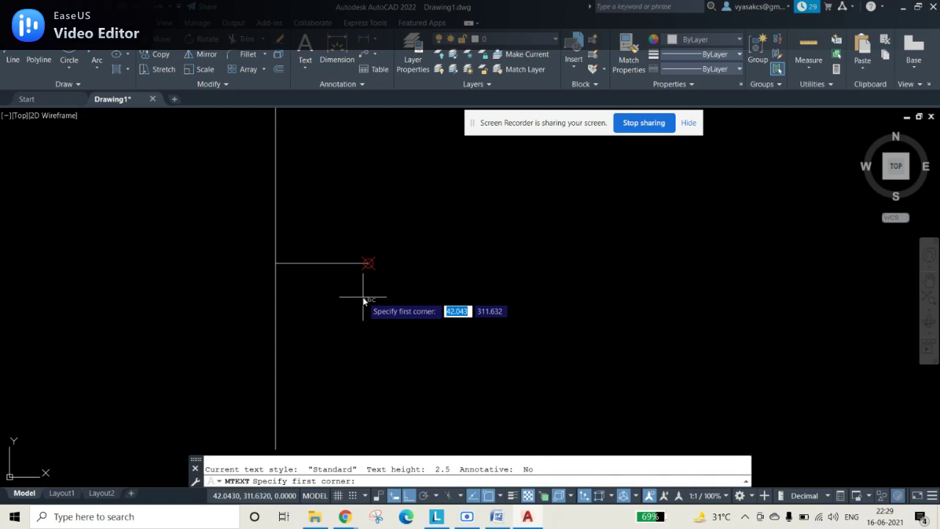
click(368, 285)
click(400, 308)
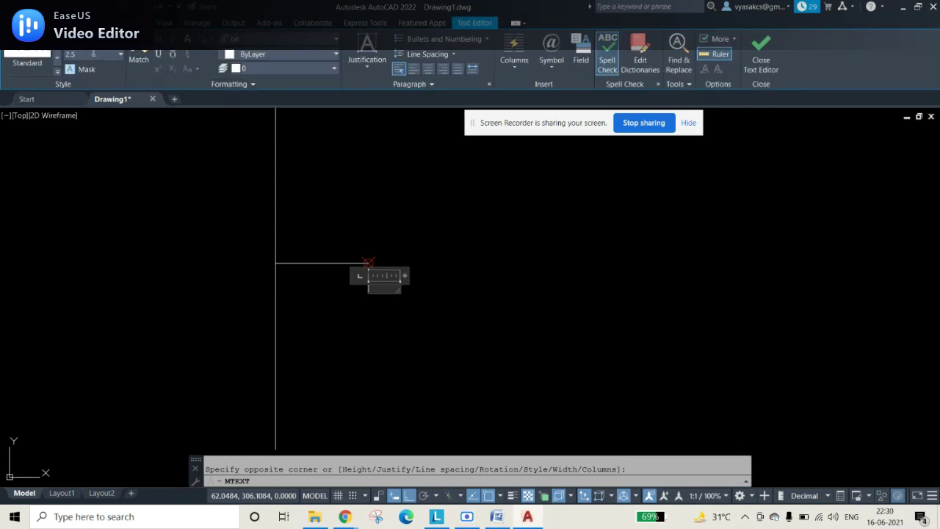
text(4)
key(Caps_Lock)
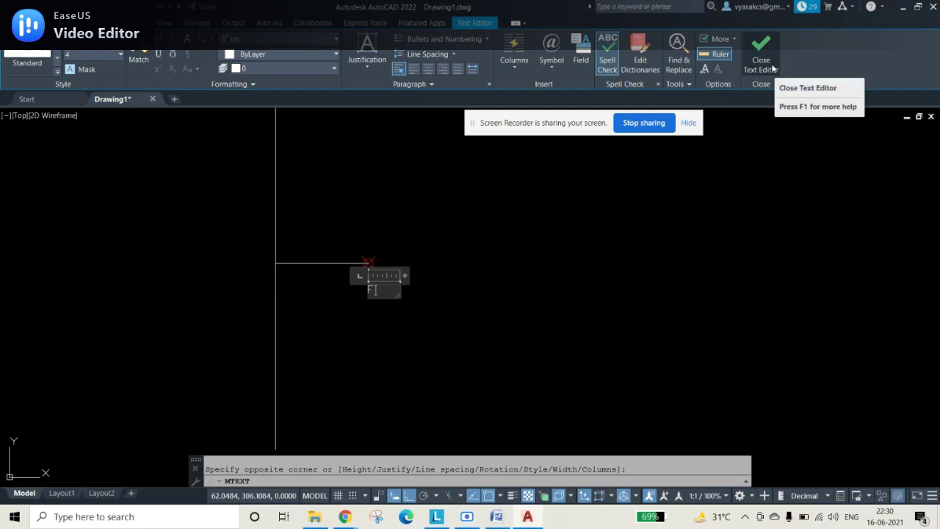
click(760, 57)
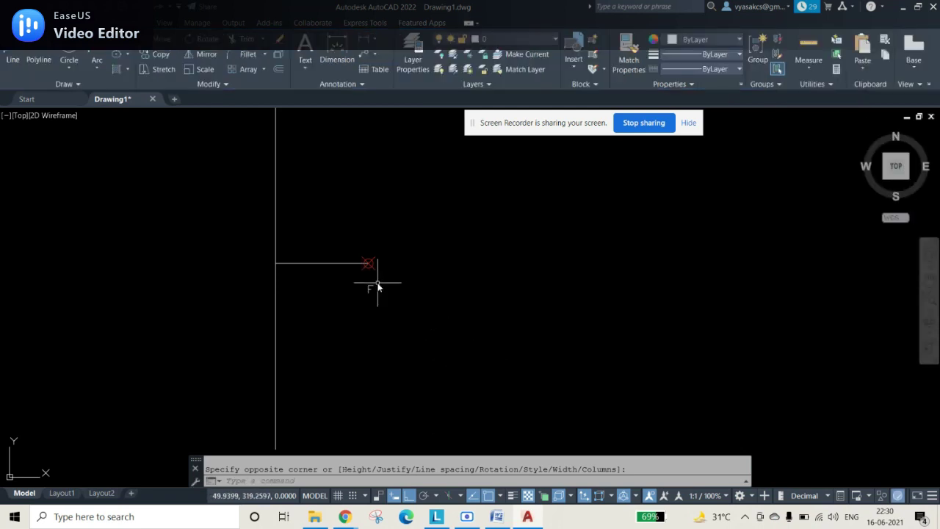
click(371, 288)
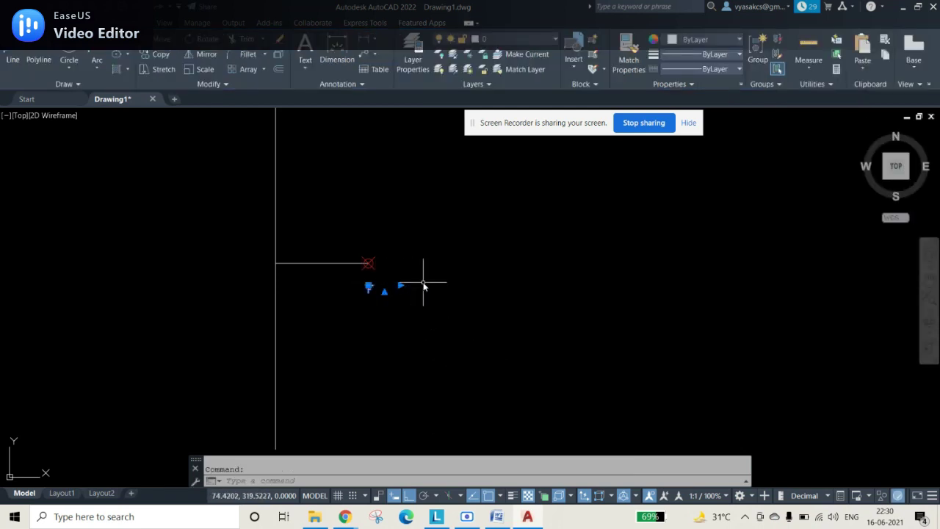
key(Escape)
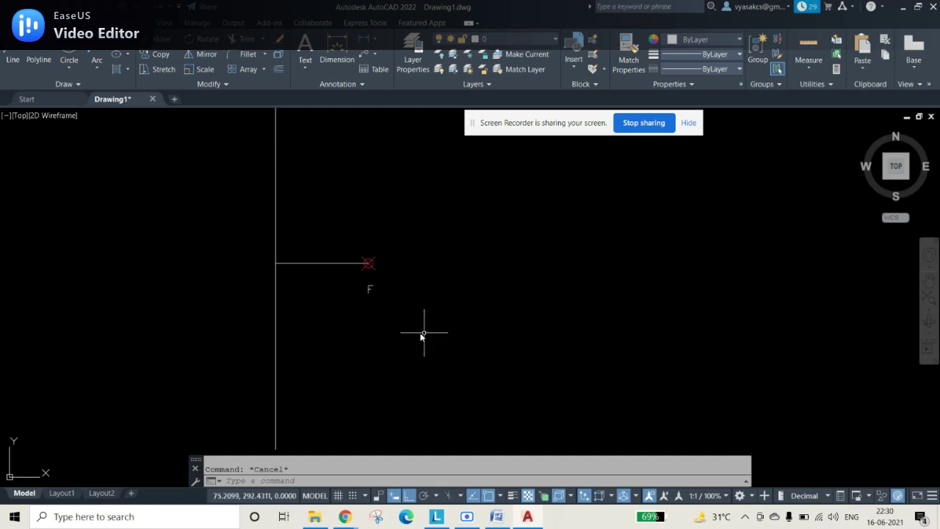
Paste a copy of the F label just beside the directrix, below the point where the horizontal line meets it
middle_drag(384, 250, 441, 293)
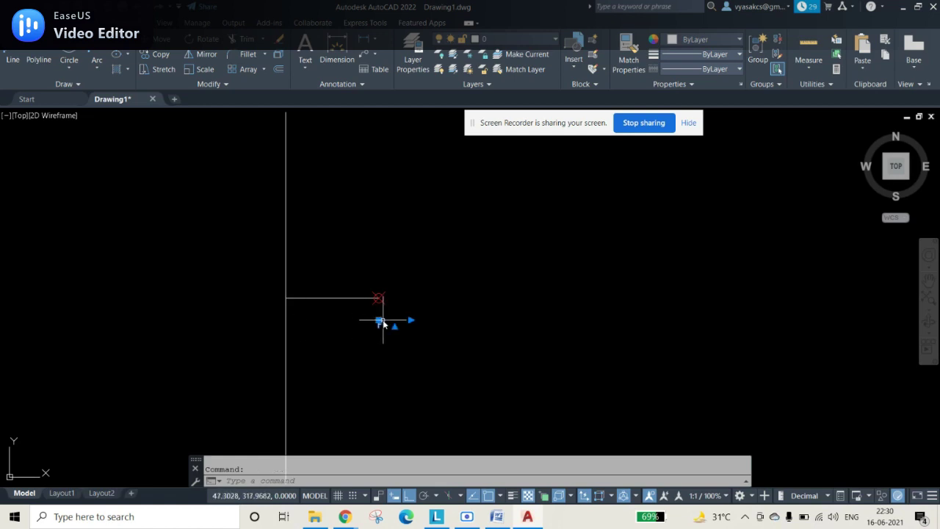
key(ctrl+v)
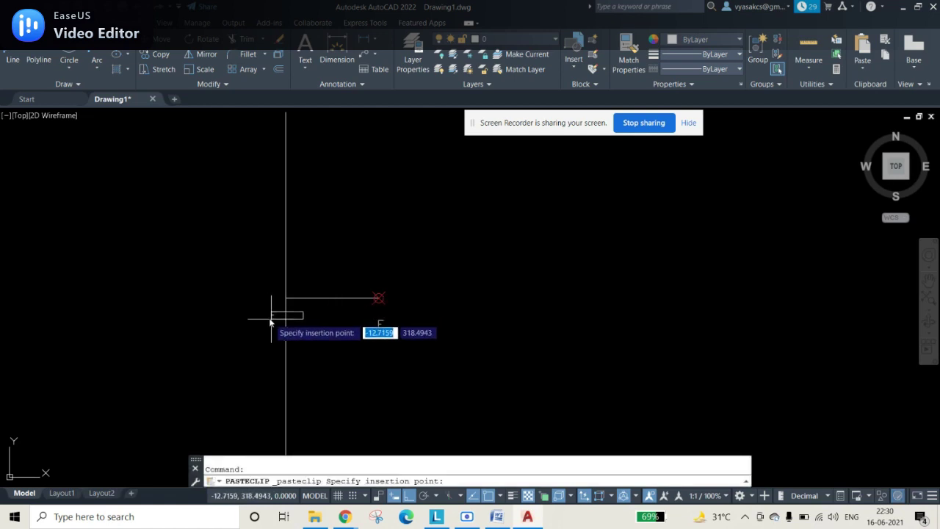
click(268, 317)
Paste another copy of the F label below the midpoint of the horizontal line and change its text to V
click(378, 320)
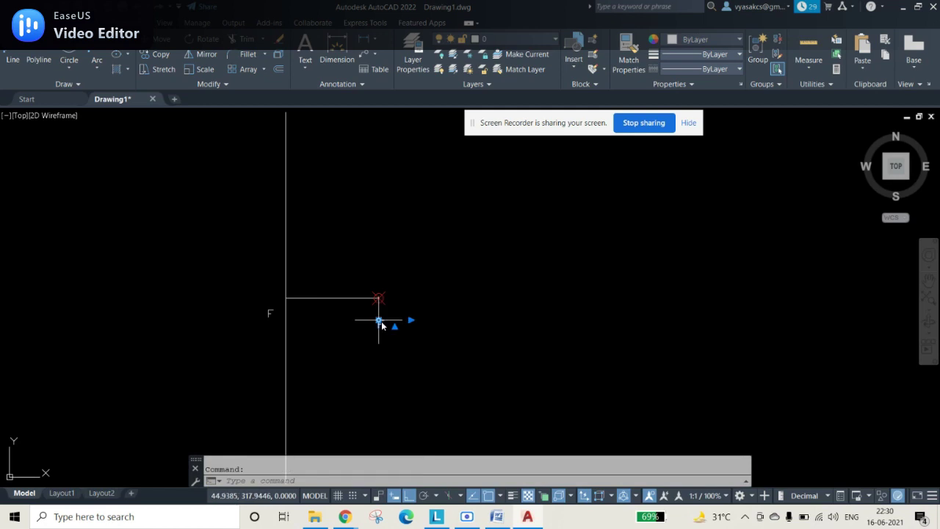
key(ctrl+v)
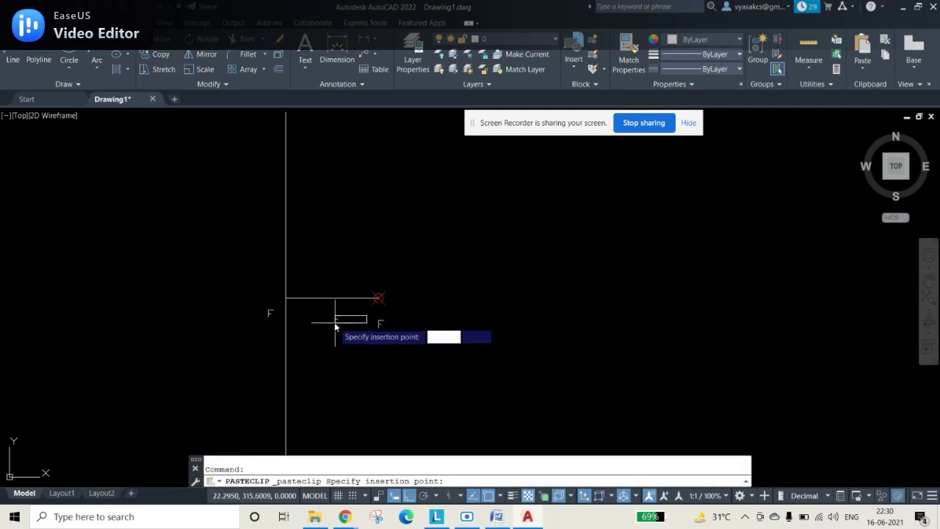
click(334, 323)
double_click(335, 320)
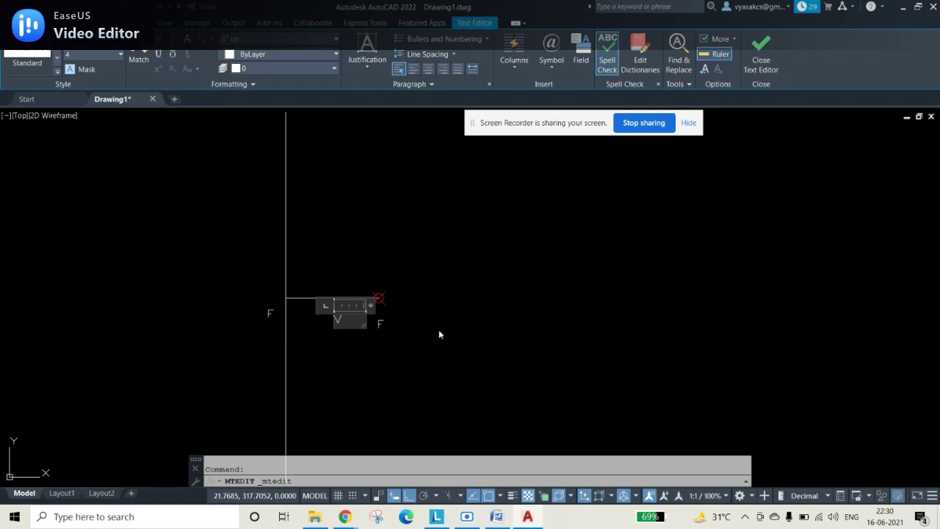
click(449, 335)
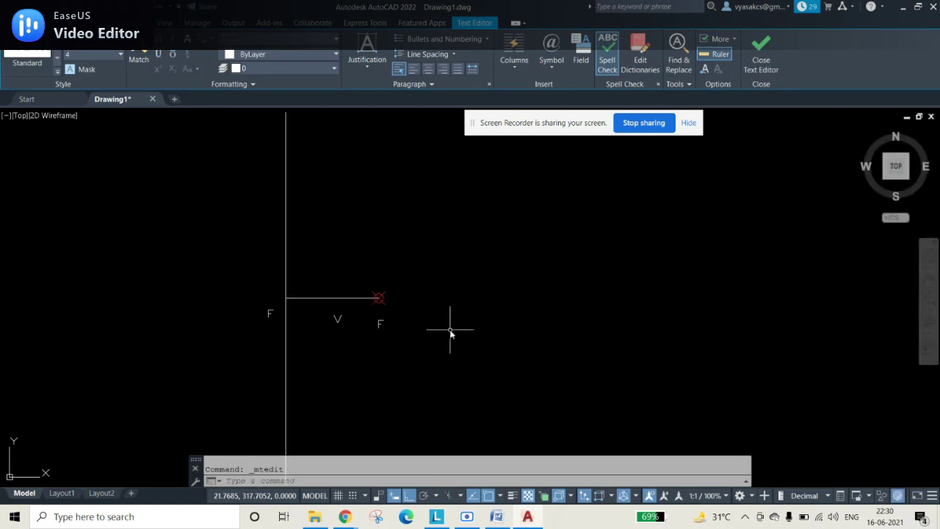
Change the text of the copied F label beside the directrix to C
click(266, 316)
key(Escape)
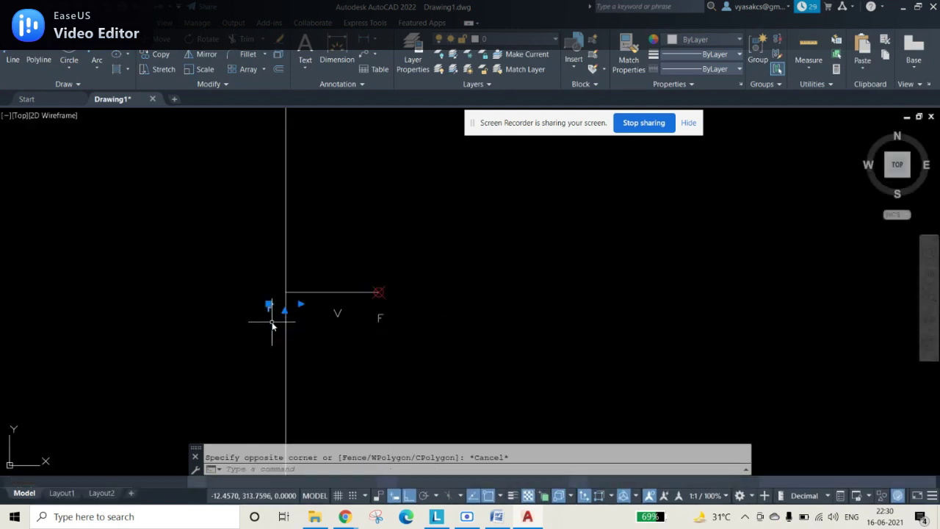
double_click(270, 309)
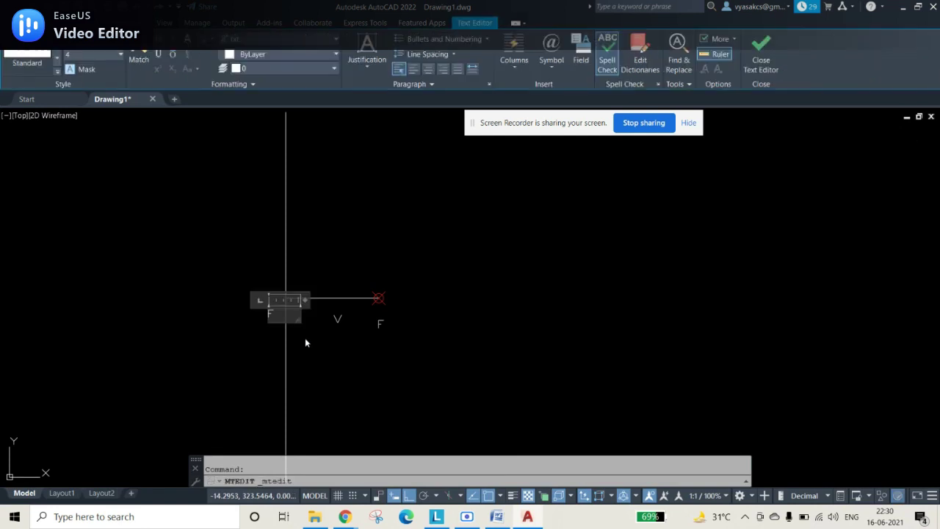
text(C)
click(326, 350)
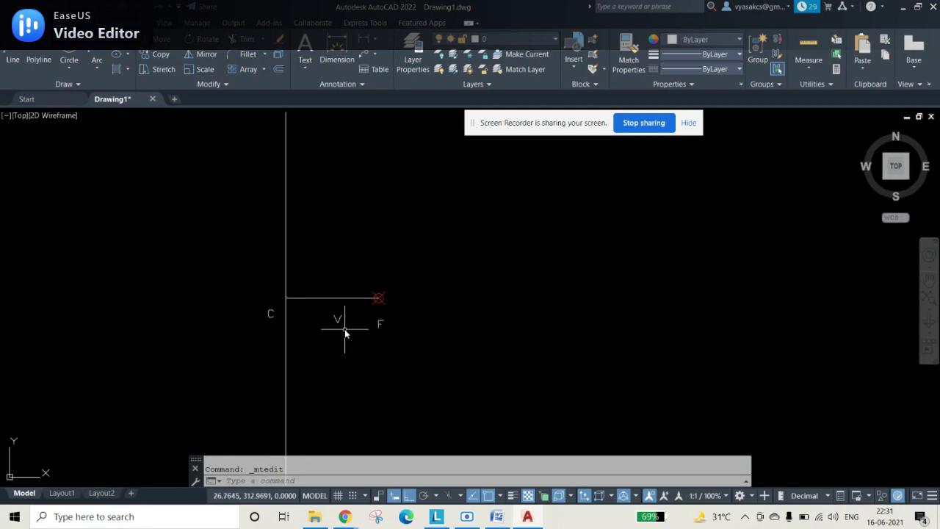
Place a point at the midpoint of the horizontal line between C and F to mark the vertex V
text(O)
key(Return)
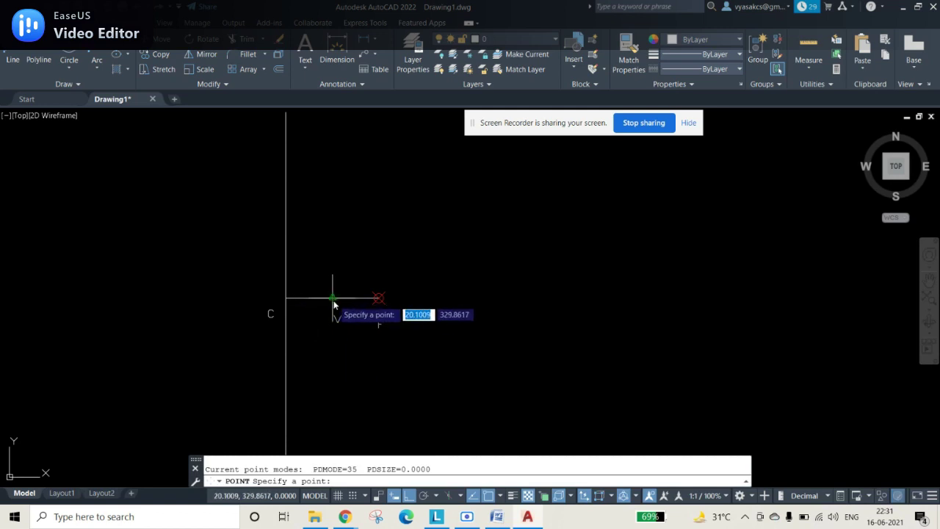
click(332, 298)
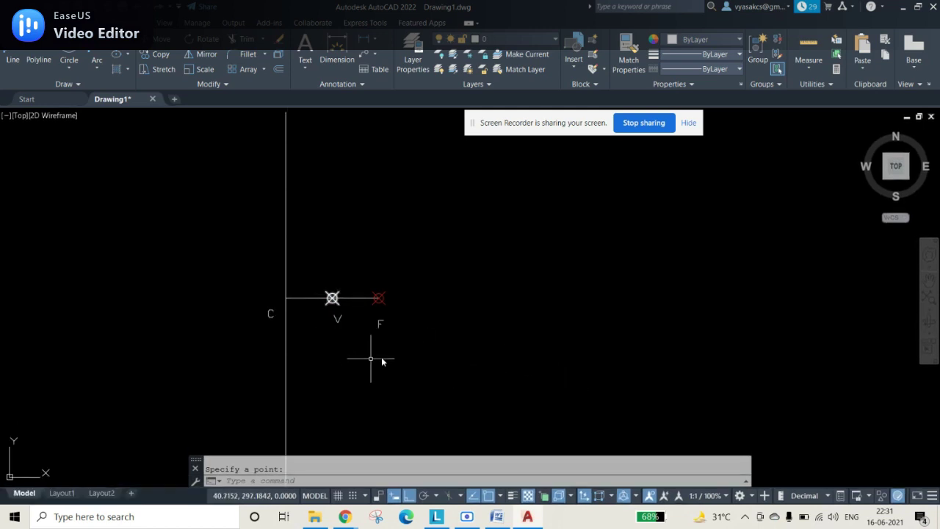
Draw a straight line from the vertex point V to the focus F
middle_drag(459, 307, 450, 345)
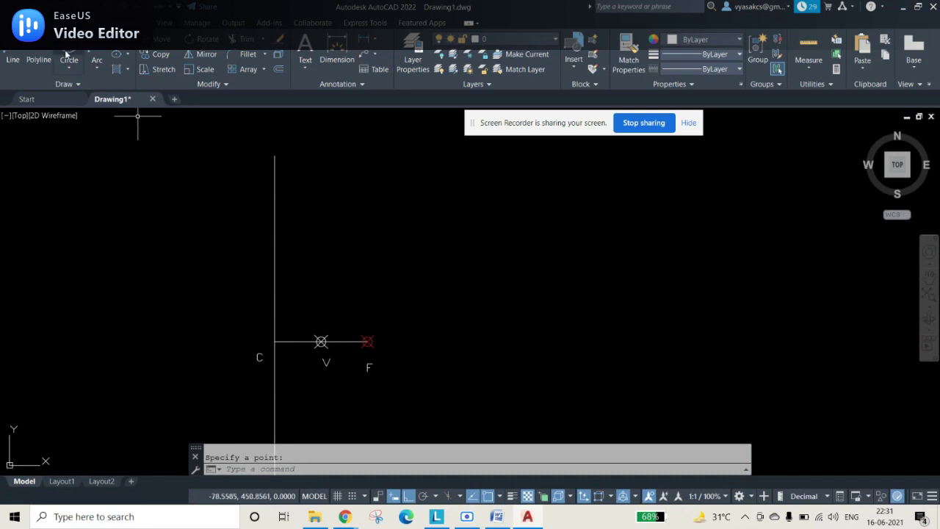
click(12, 59)
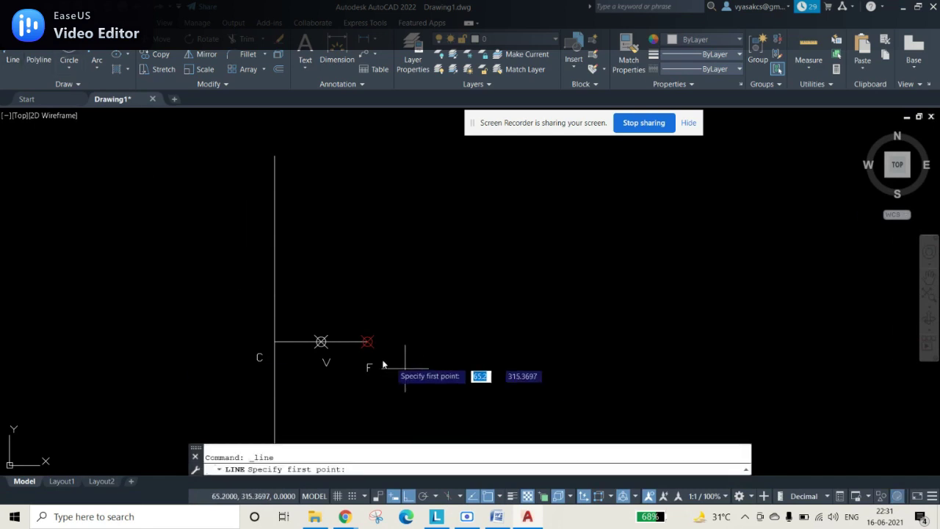
click(320, 342)
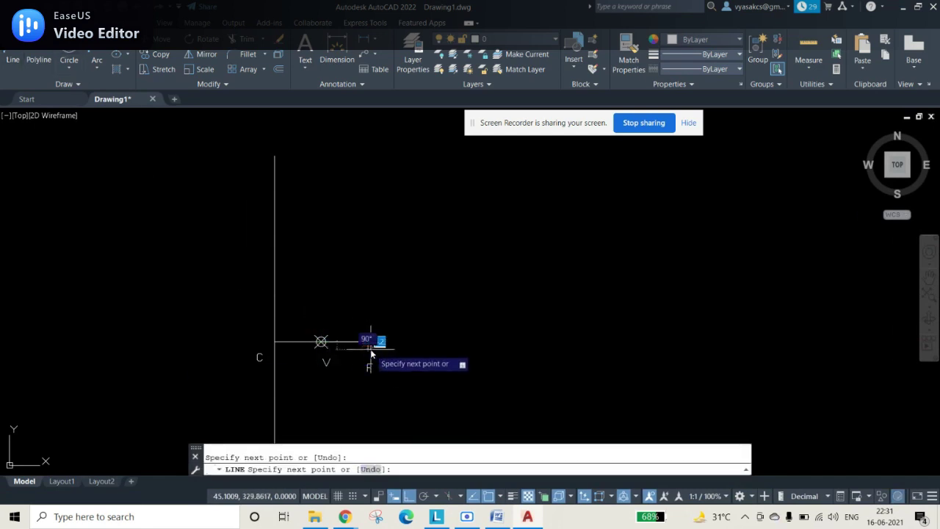
click(369, 342)
key(Escape)
Rotate the V–F line by 90 degrees about the vertex V so that it stands vertically above the axis
click(347, 348)
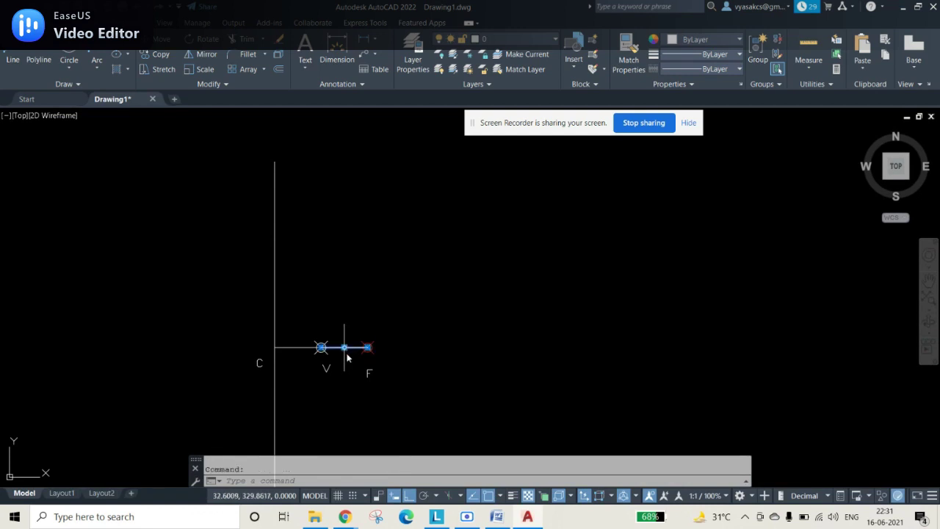
scroll(381, 382, up, 4)
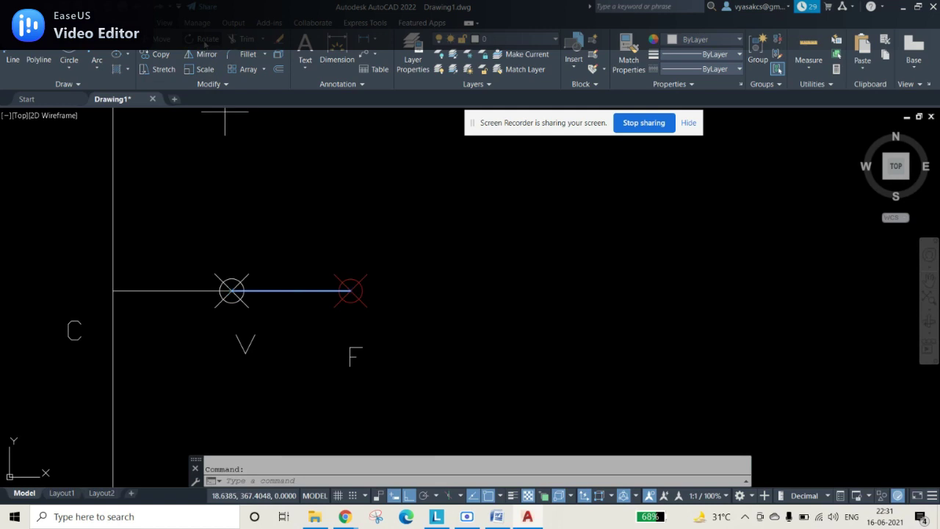
click(206, 39)
click(231, 290)
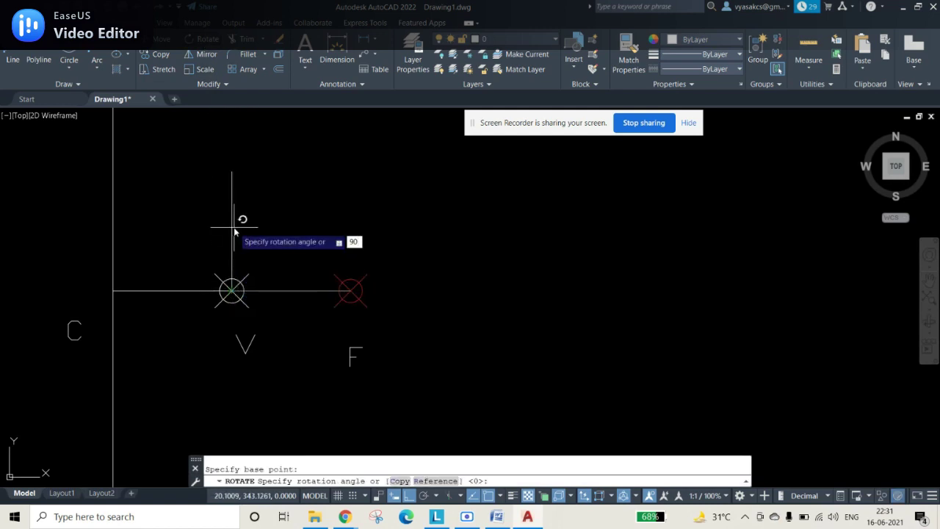
click(234, 232)
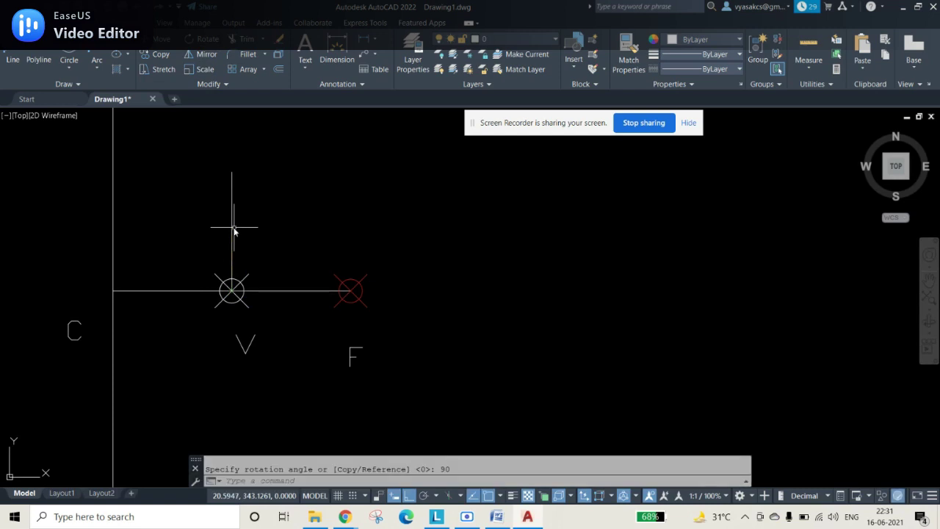
Draw an inclined line from C on the directrix to the upper end of the vertical line at V
mouse_move(275, 199)
middle_down()
mouse_move(293, 243)
mouse_move(335, 292)
middle_up()
scroll(336, 293, down, 5)
mouse_move(420, 258)
middle_down()
mouse_move(386, 293)
mouse_move(367, 281)
middle_up()
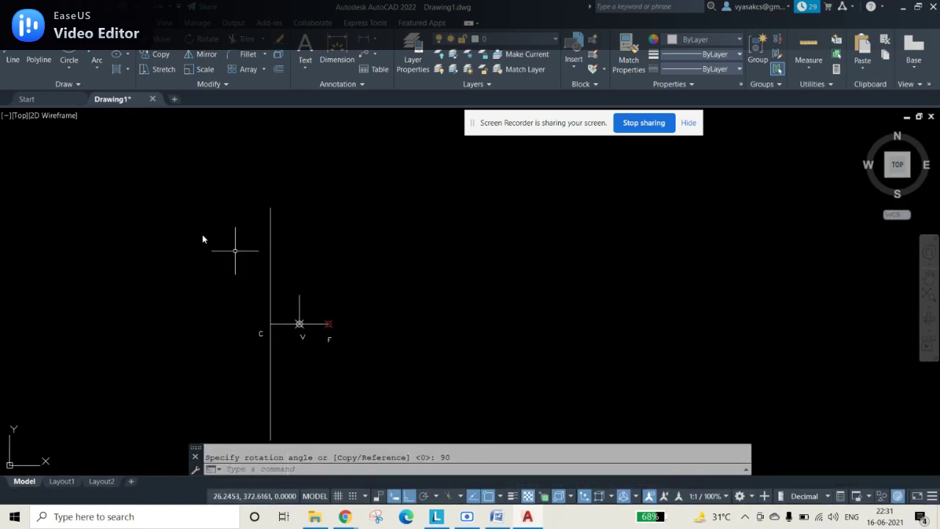
click(13, 61)
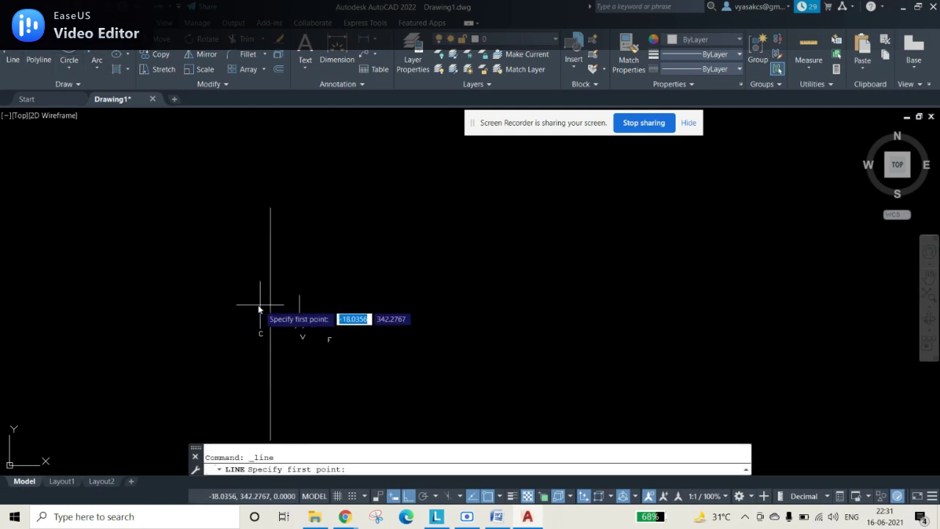
click(271, 323)
click(299, 315)
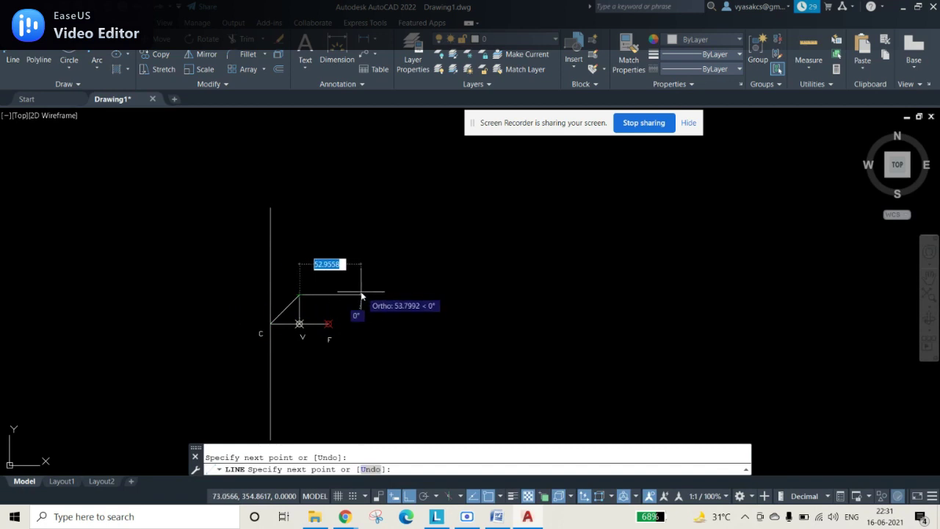
key(Escape)
Copy the V label to just above the apex of the triangle and change the copy's text to P
scroll(267, 315, up, 8)
scroll(449, 397, down, 2)
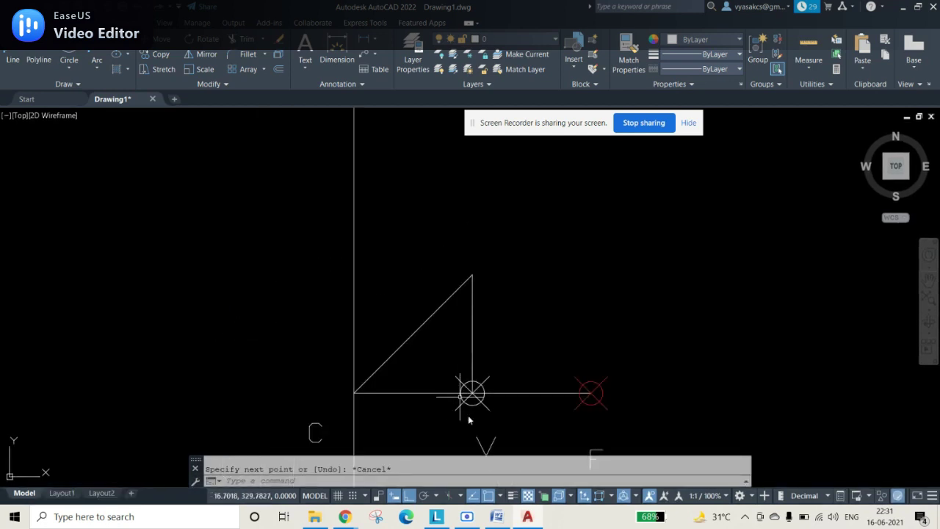
click(483, 446)
key(ctrl+c)
key(ctrl+v)
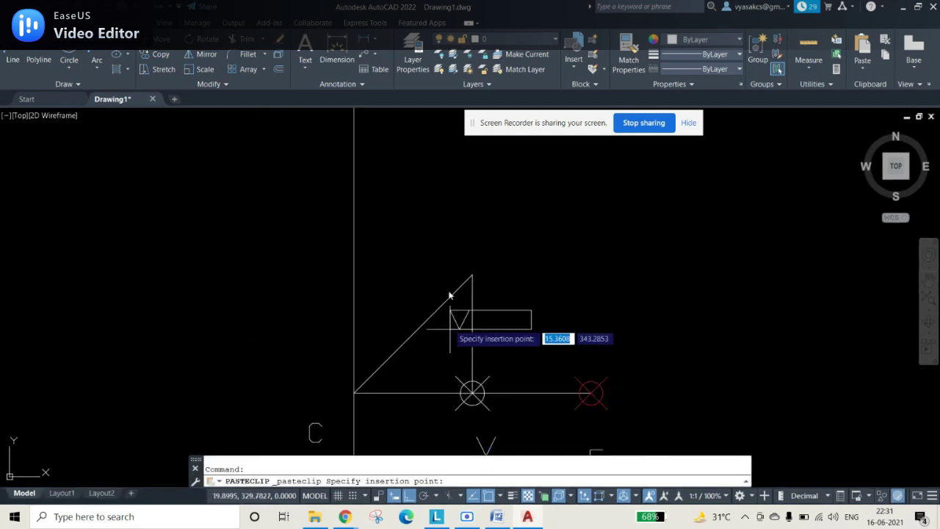
click(451, 246)
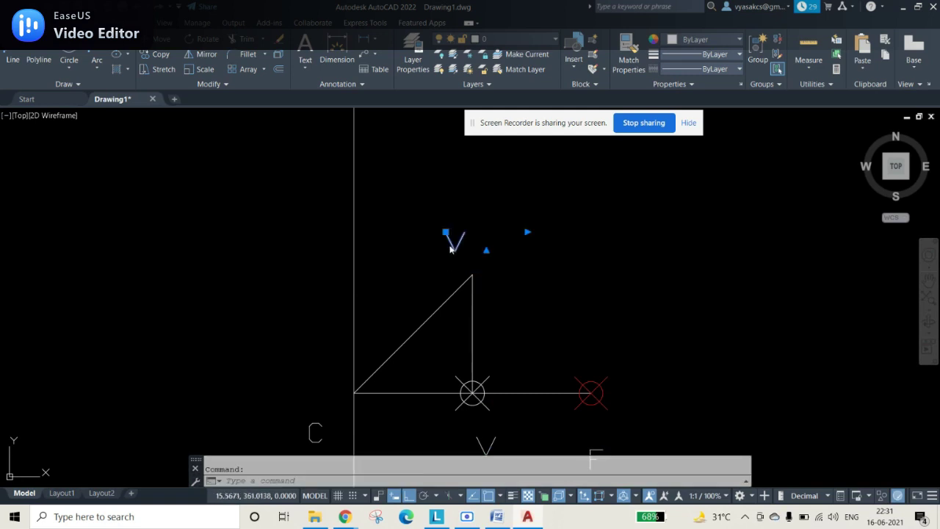
double_click(451, 242)
key(BackSpace)
text(P)
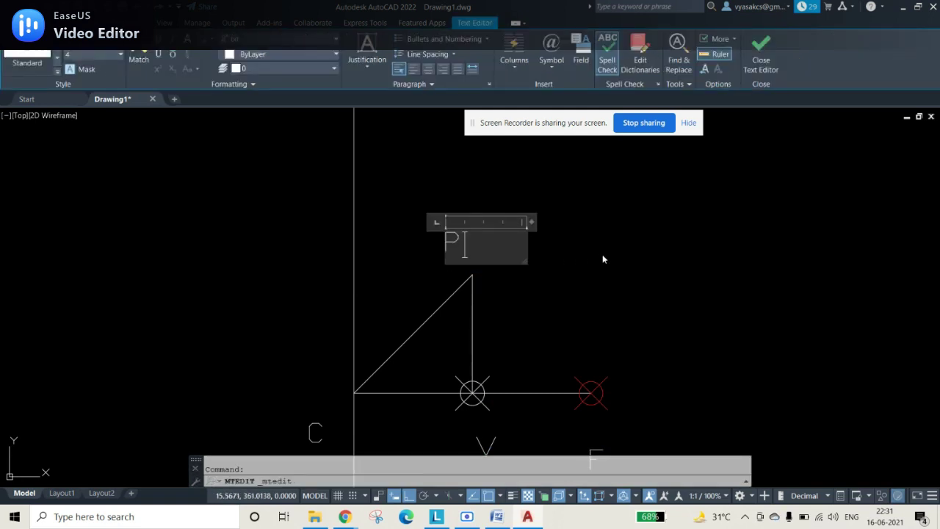
click(709, 245)
scroll(687, 279, down, 2)
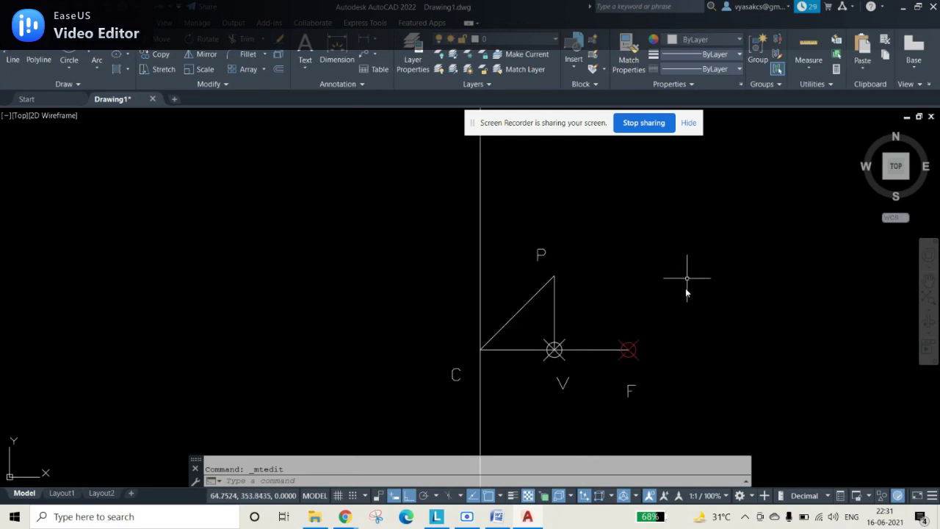
mouse_move(726, 345)
middle_down()
mouse_move(577, 344)
mouse_move(470, 373)
mouse_move(430, 364)
middle_up()
scroll(431, 365, down, 2)
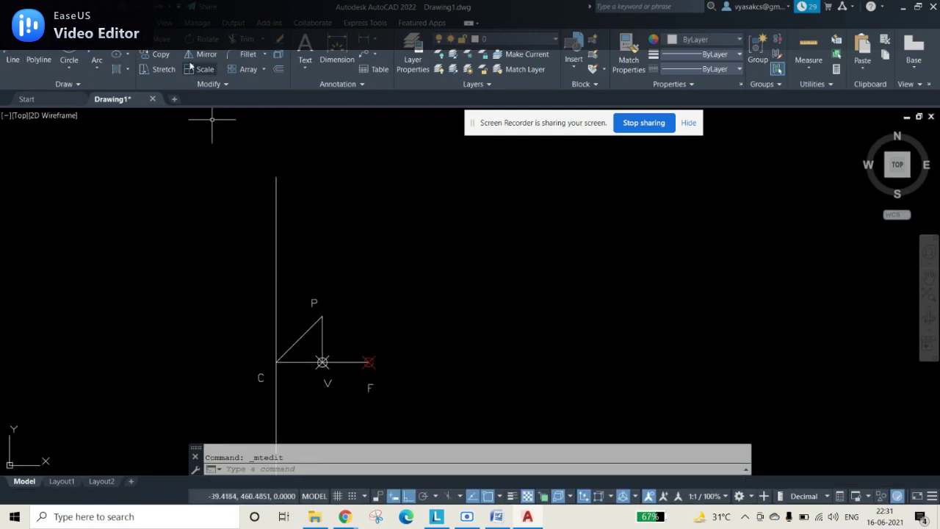
click(279, 69)
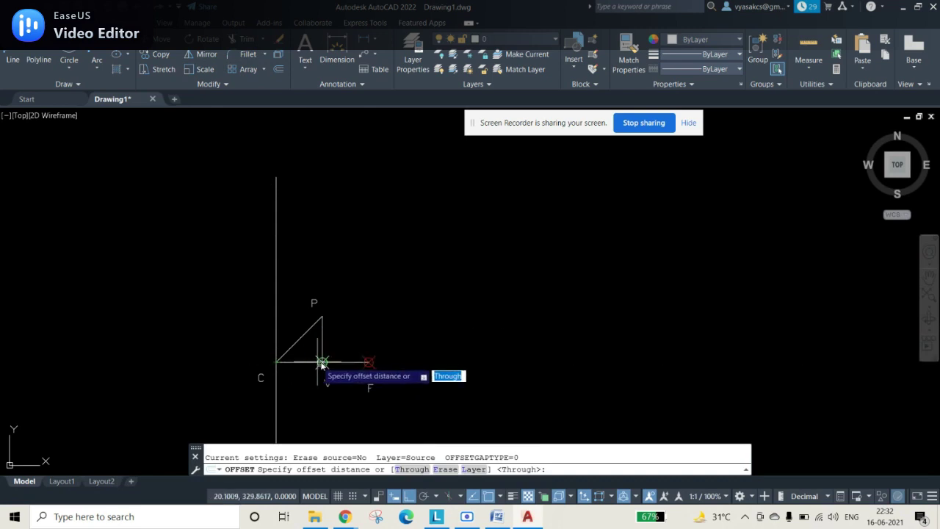
key(Escape)
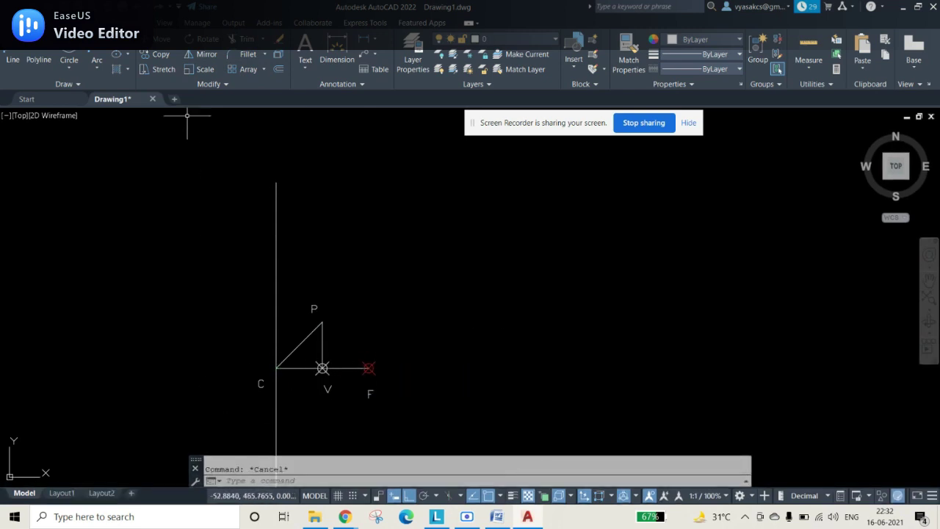
Draw a horizontal line from the vertex V through the focus F to extend the axis well beyond F
click(13, 58)
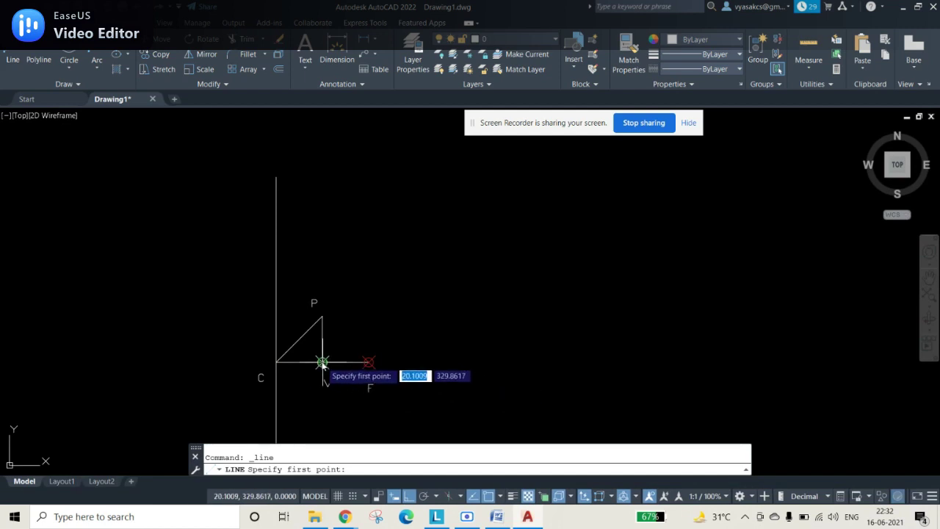
click(322, 362)
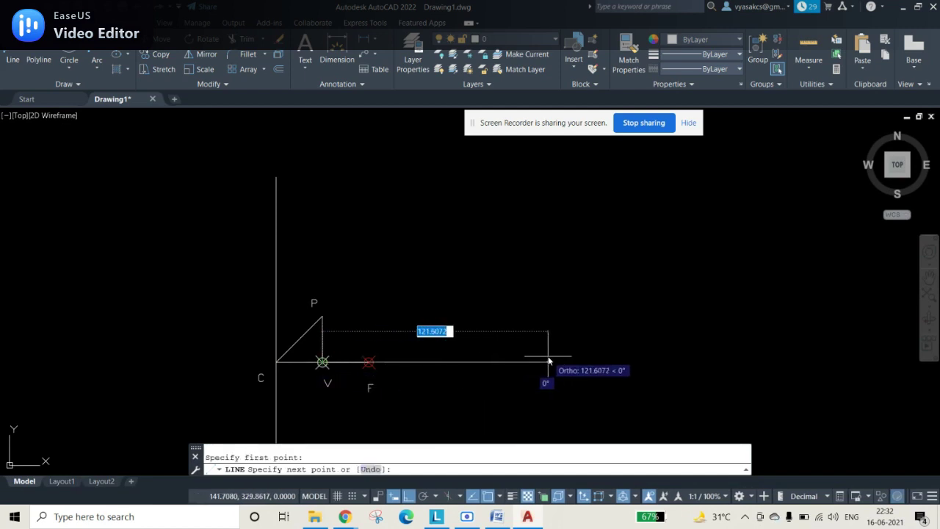
text(2)
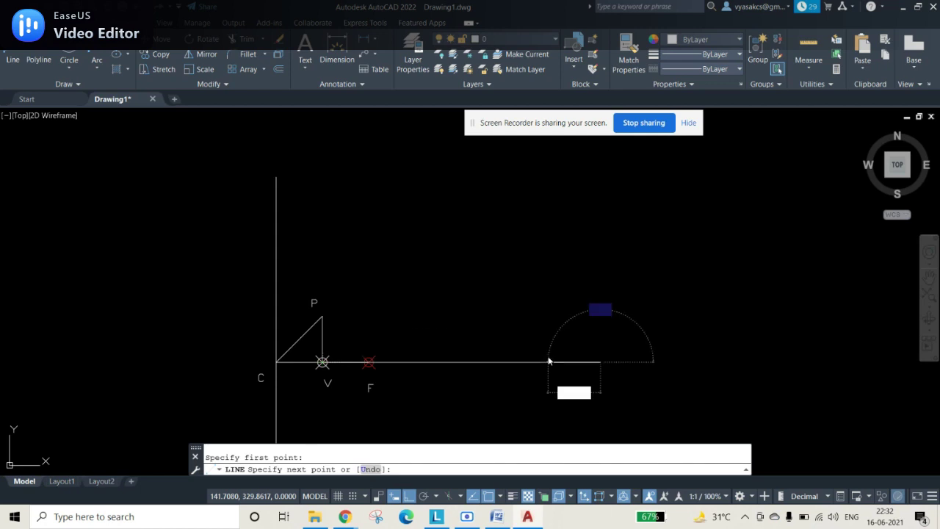
key(Return)
key(Escape)
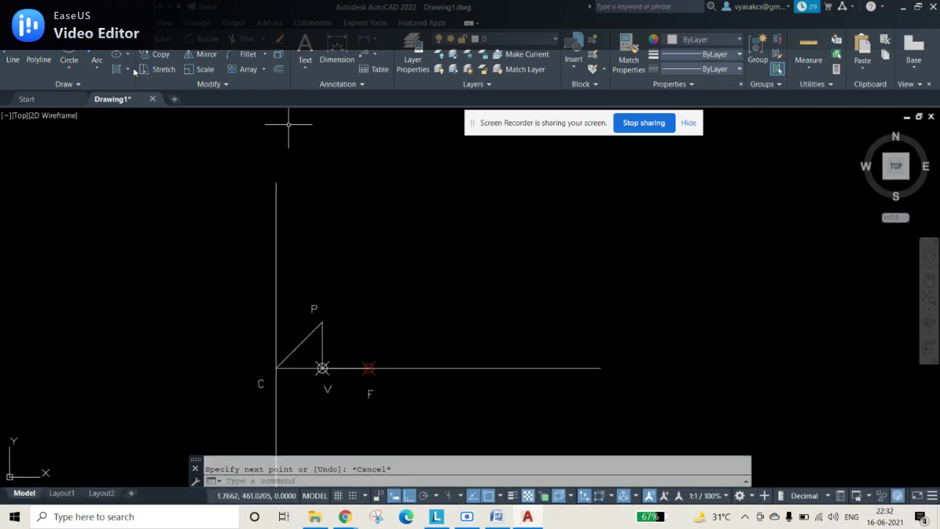
click(277, 69)
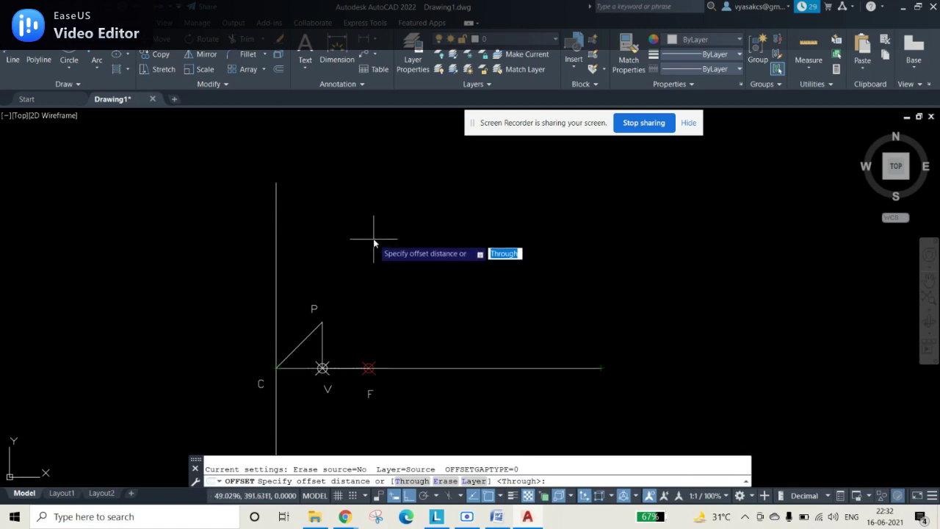
key(Escape)
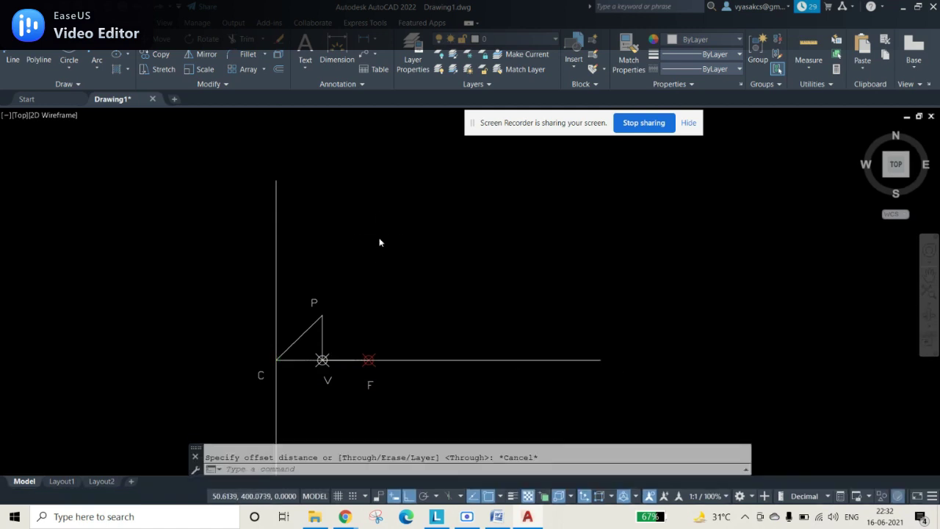
Offset the vertical directrix through the far end of the horizontal axis using the Through option
click(280, 70)
key(Return)
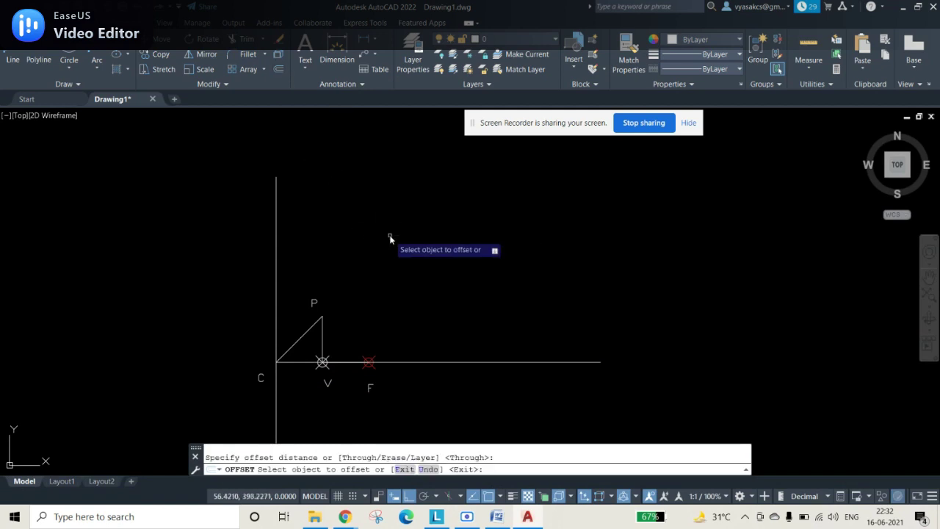
click(275, 272)
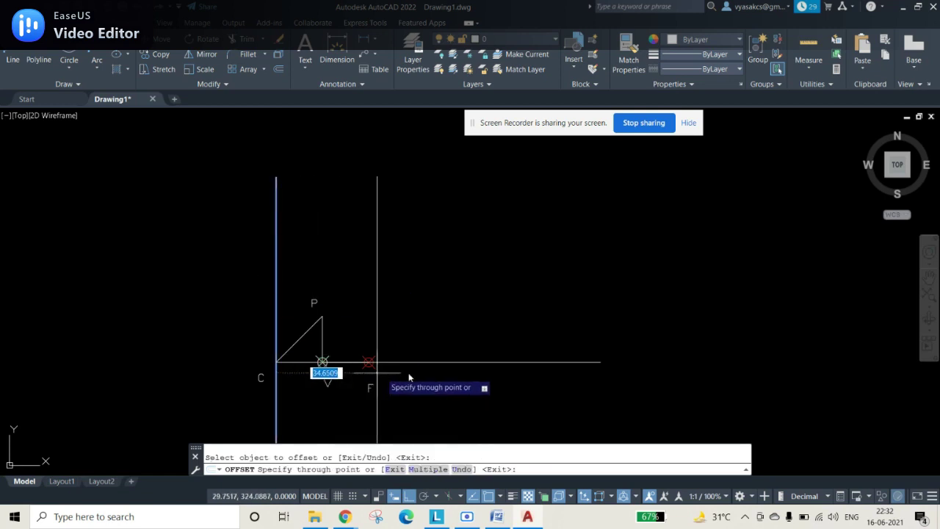
click(600, 363)
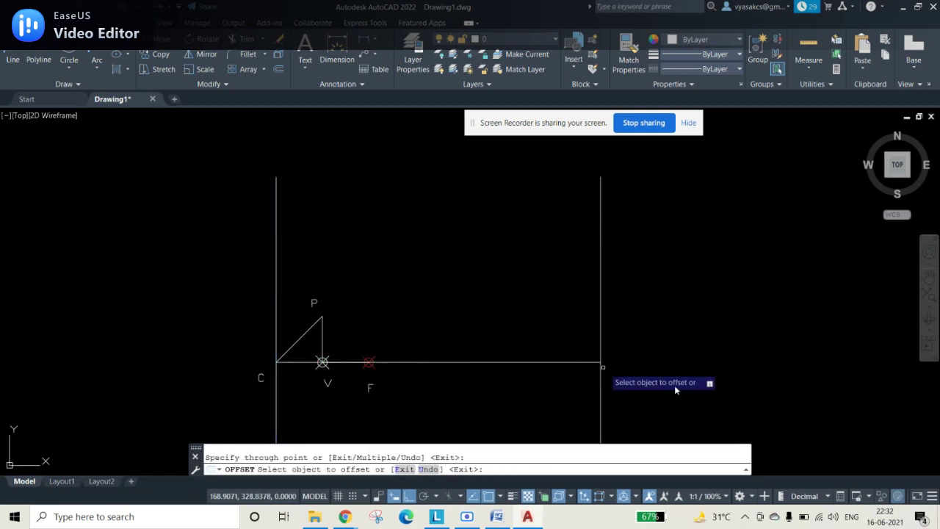
key(Escape)
scroll(727, 334, down, 4)
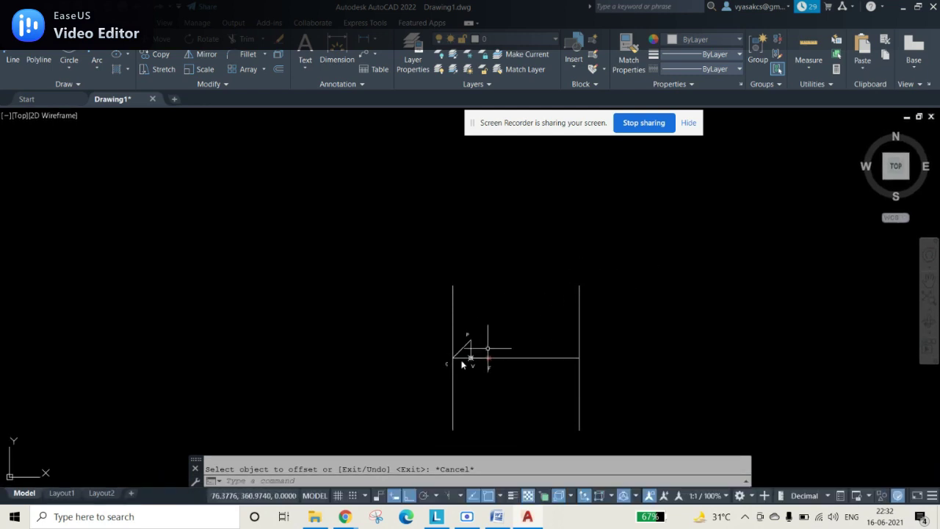
scroll(506, 336, up, 4)
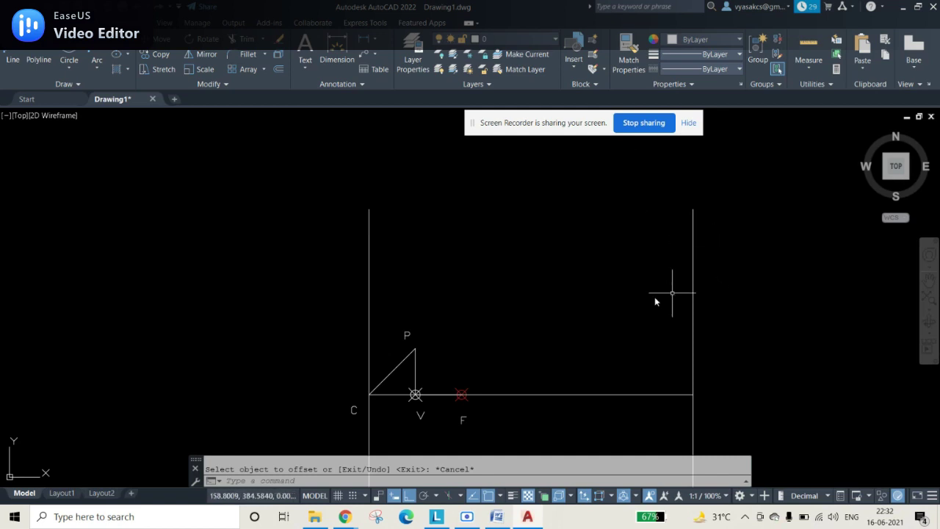
Stretch the upper end of the offset vertical line straight up, well above the top of the directrix
scroll(654, 296, down, 5)
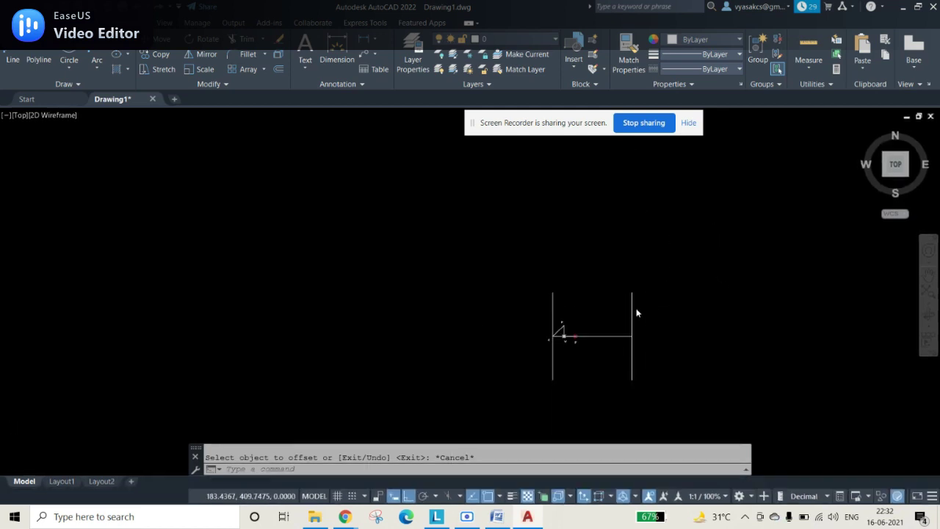
click(632, 307)
click(631, 292)
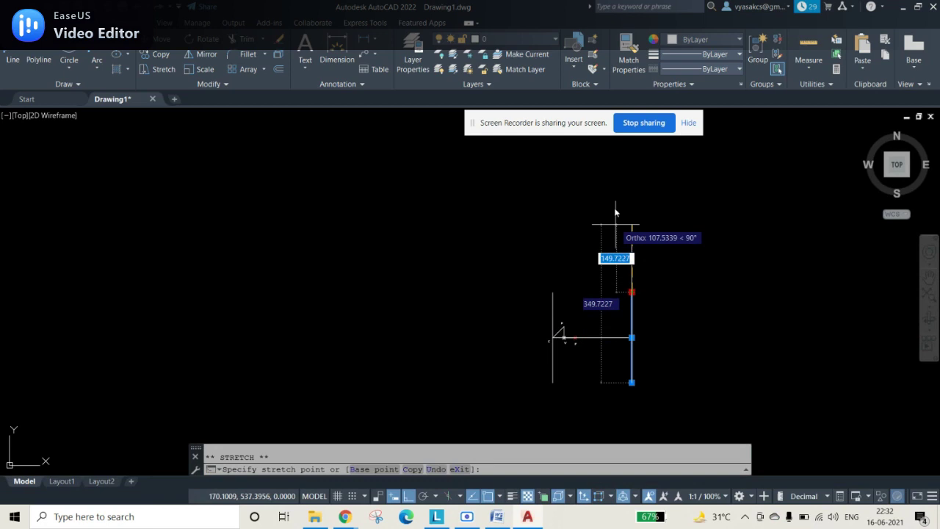
click(622, 154)
key(Escape)
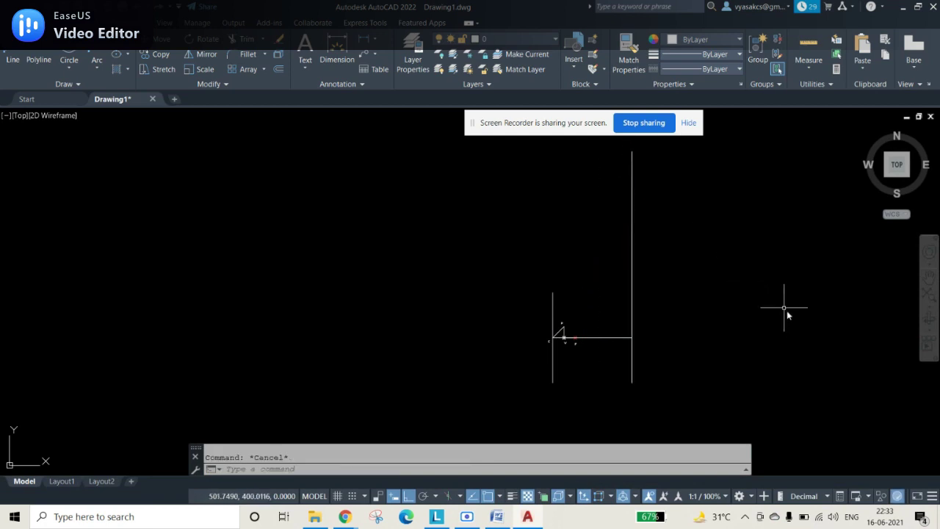
Extend the inclined line from C through P until it meets the tall vertical line at the axis end
scroll(685, 320, down, 2)
scroll(672, 334, up, 3)
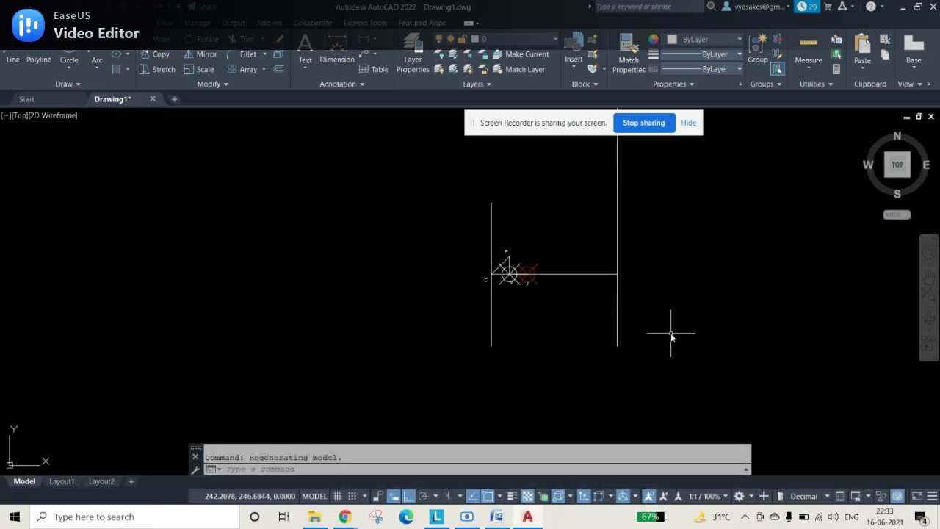
middle_drag(640, 285, 541, 356)
scroll(432, 343, up, 4)
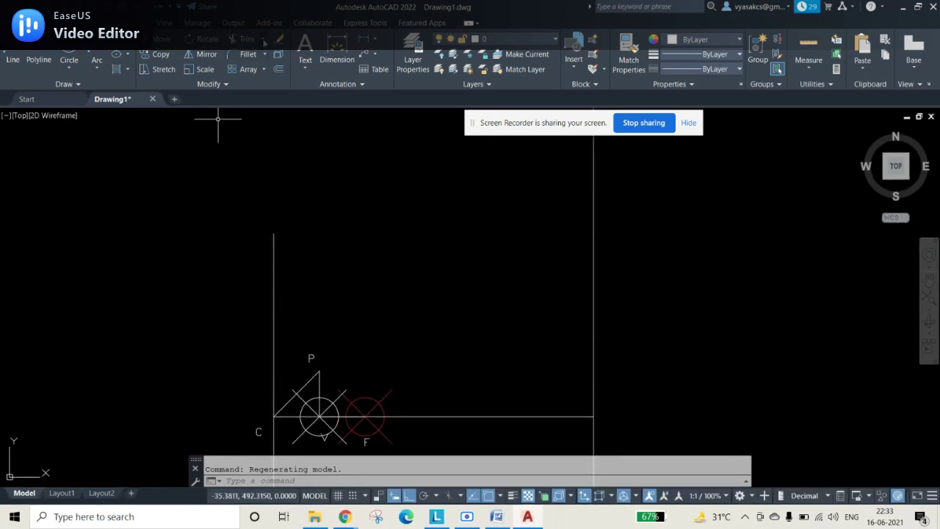
click(265, 39)
click(251, 84)
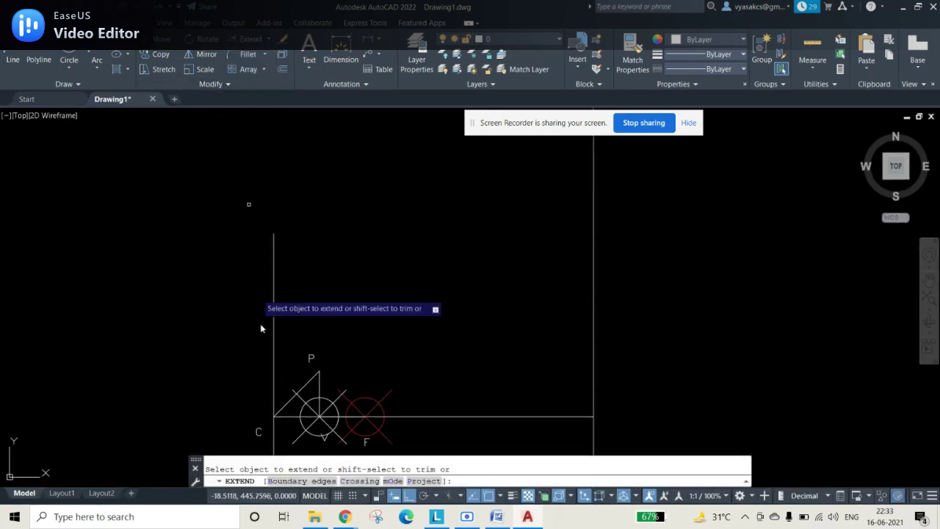
click(323, 374)
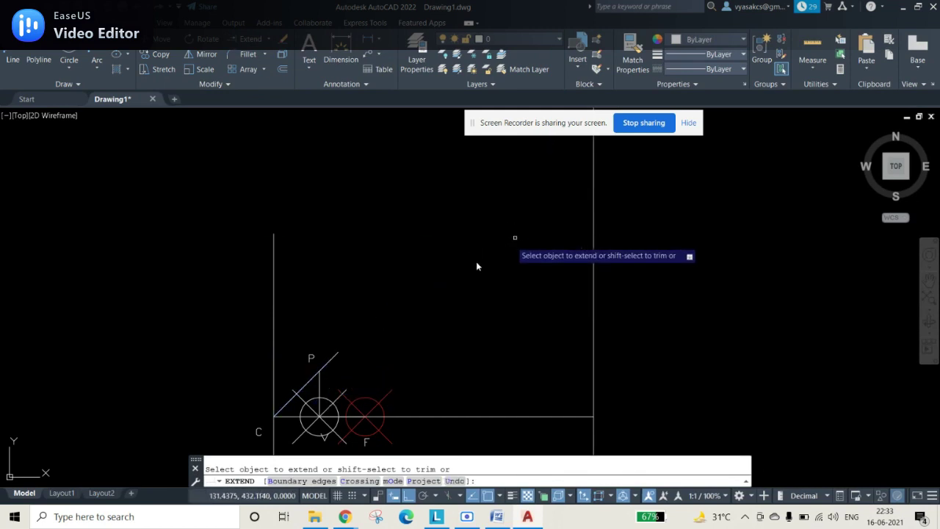
click(329, 360)
scroll(602, 288, down, 2)
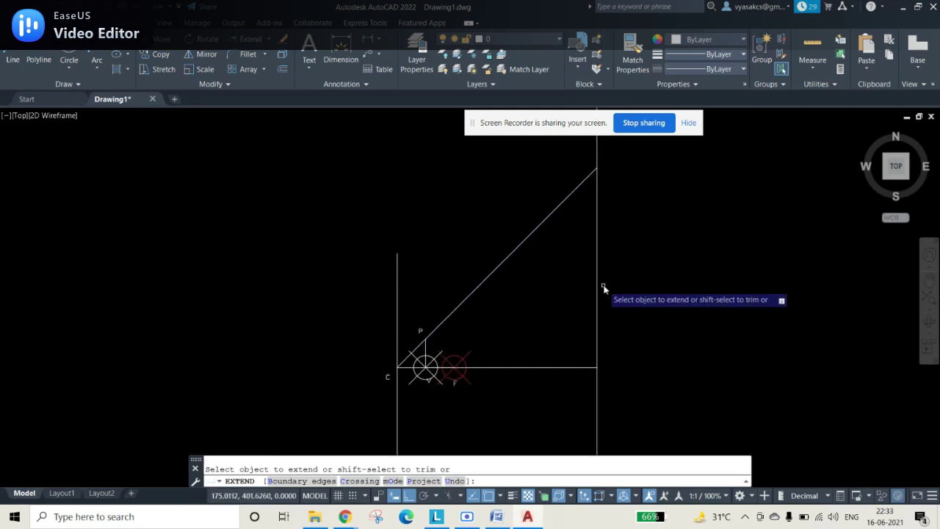
scroll(603, 288, down, 1)
key(Escape)
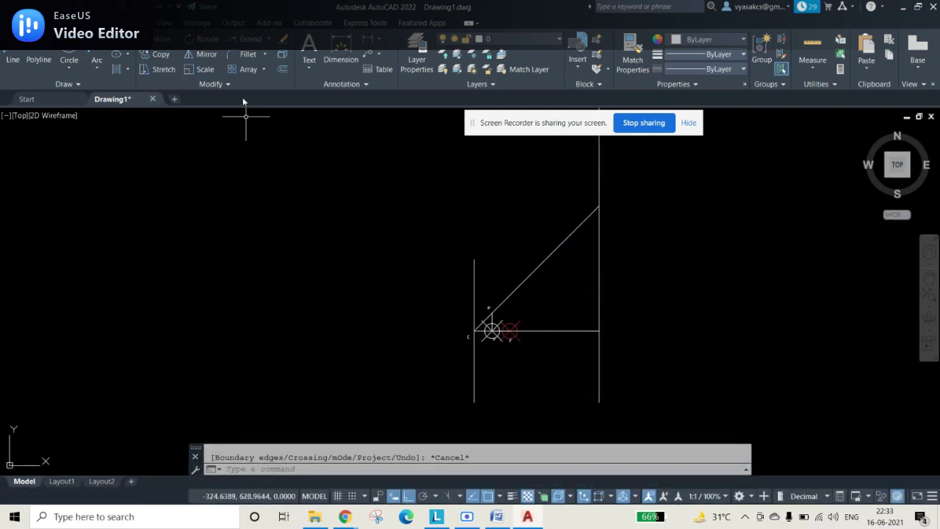
Trim off the part of the tall vertical line above its intersection with the inclined line
click(269, 39)
click(260, 68)
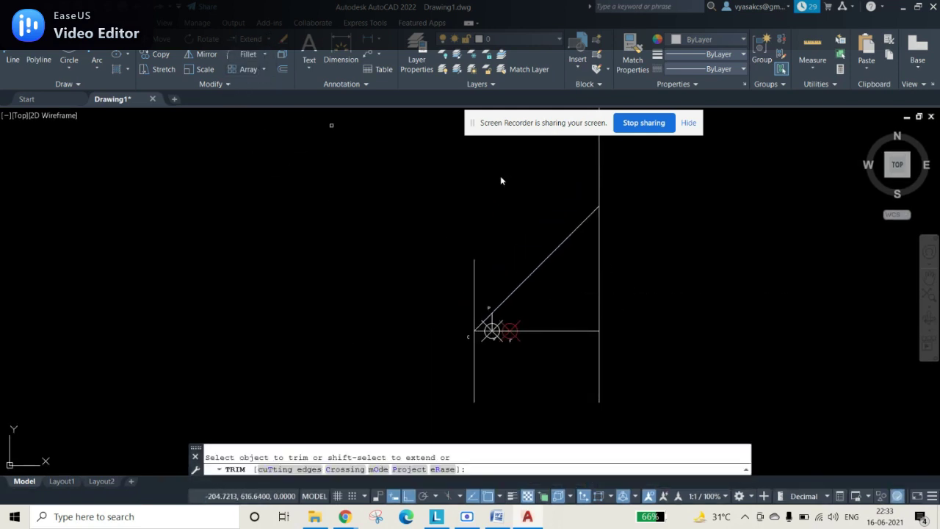
key(Escape)
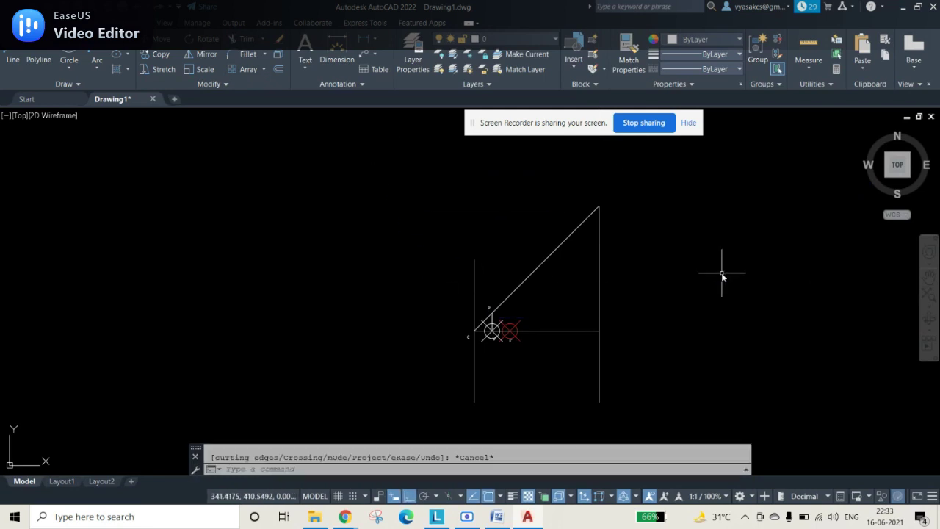
Set the point display size to 2% relative to the screen with the PTYPE command
click(929, 296)
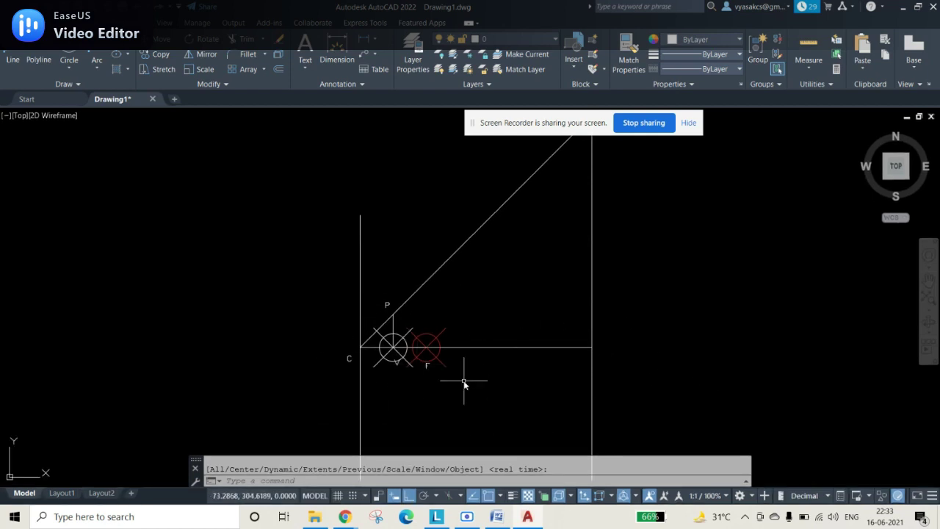
text(TYPE)
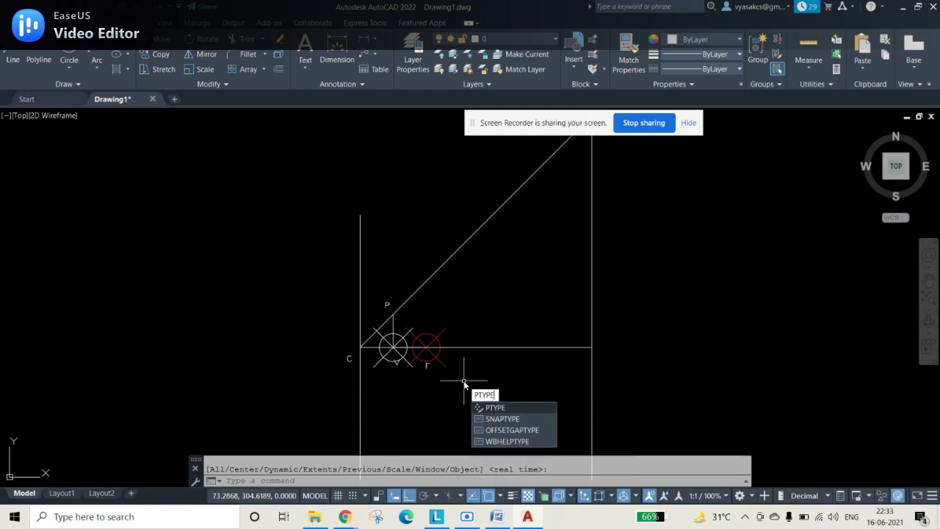
key(Return)
drag(474, 286, 410, 288)
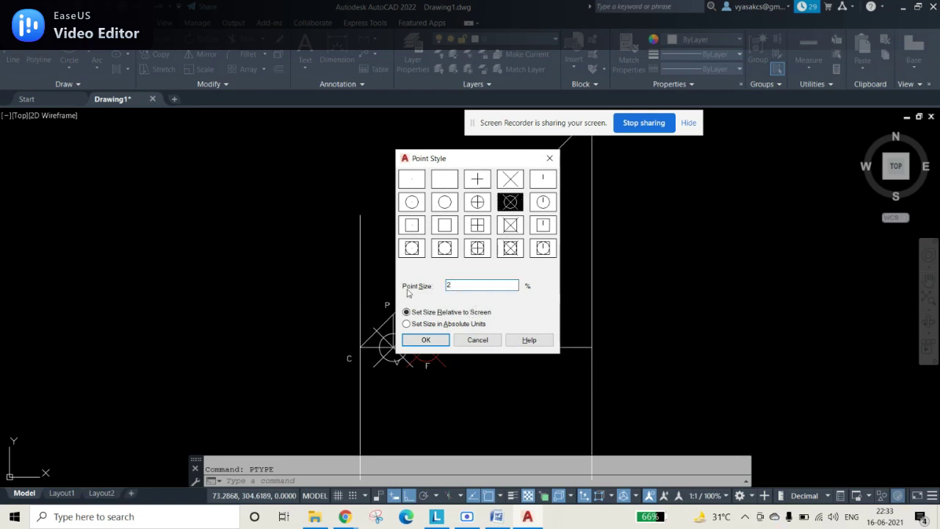
click(425, 339)
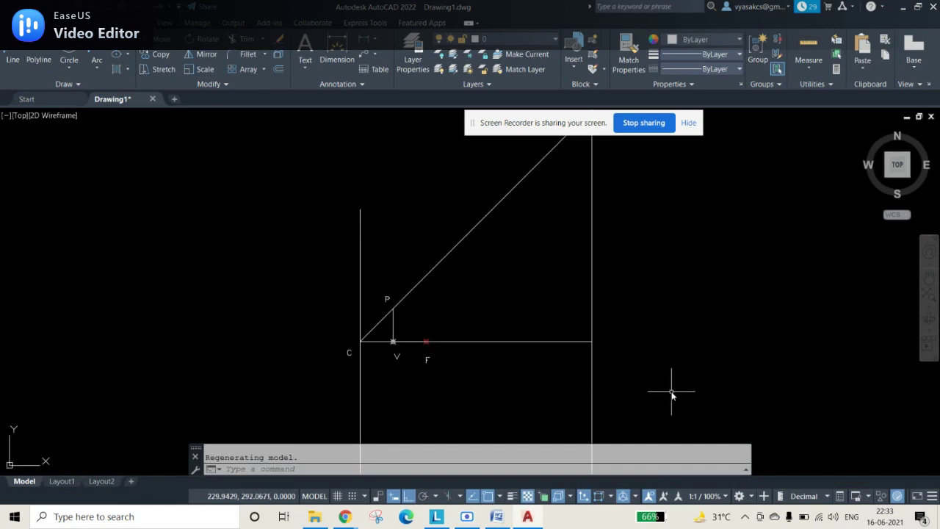
text(P)
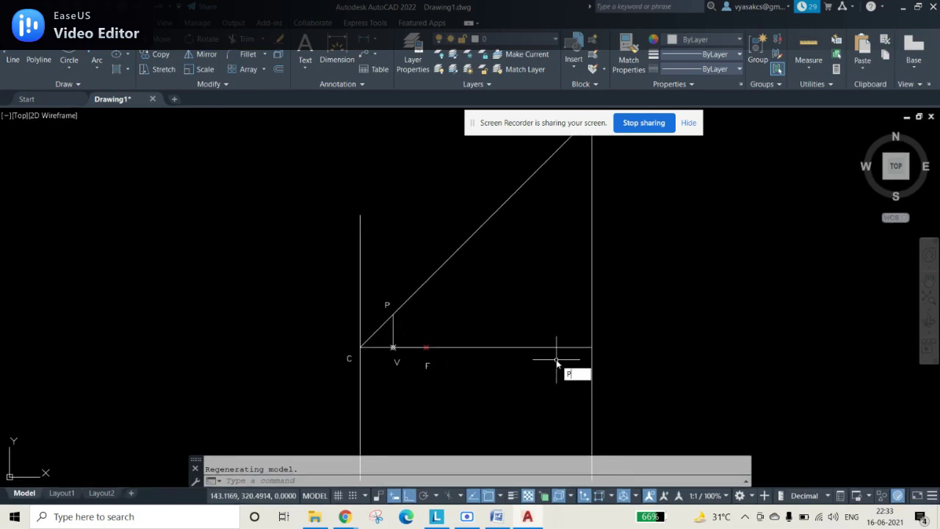
text(TYPE)
key(Return)
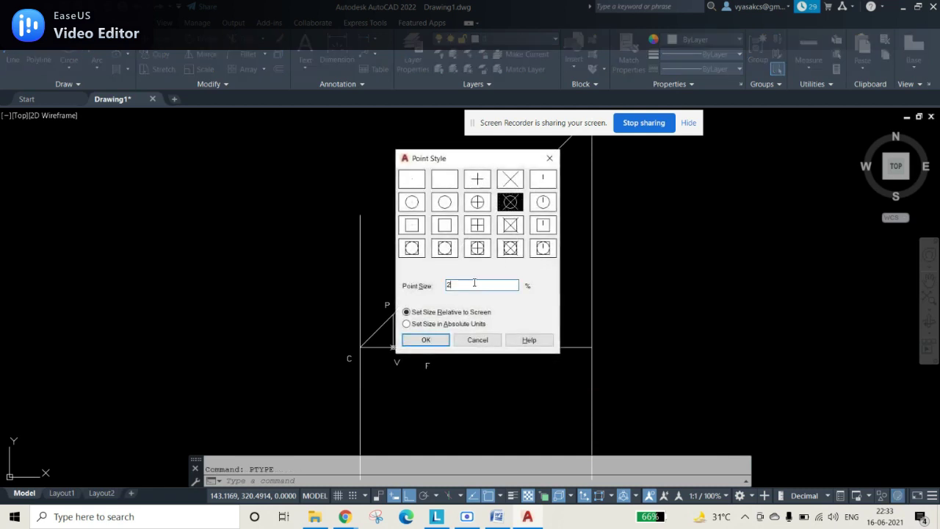
key(Return)
text(3)
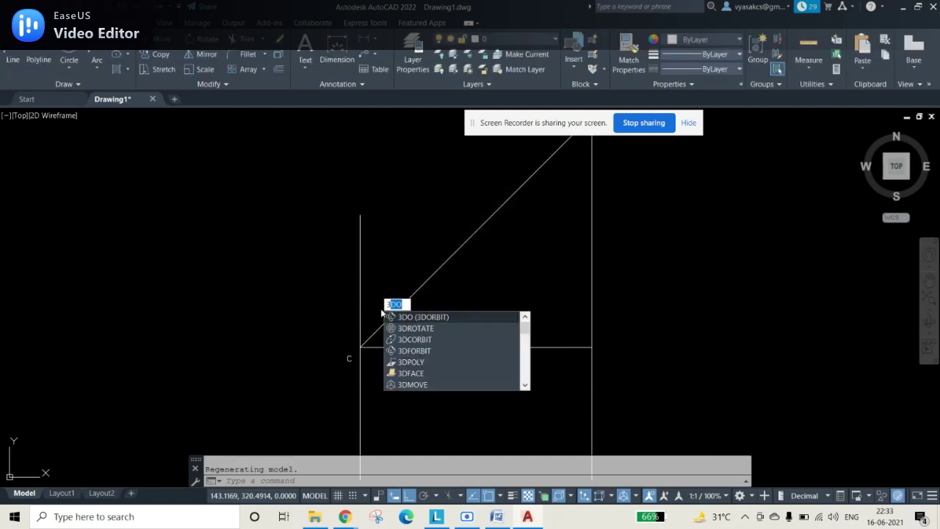
key(Escape)
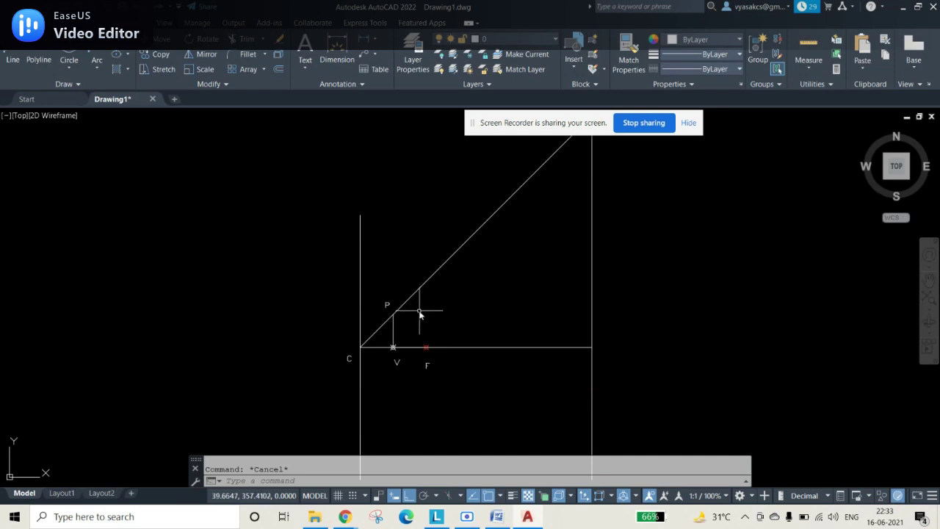
Set the point display size to 3% relative to the screen in the point style settings
text(ty)
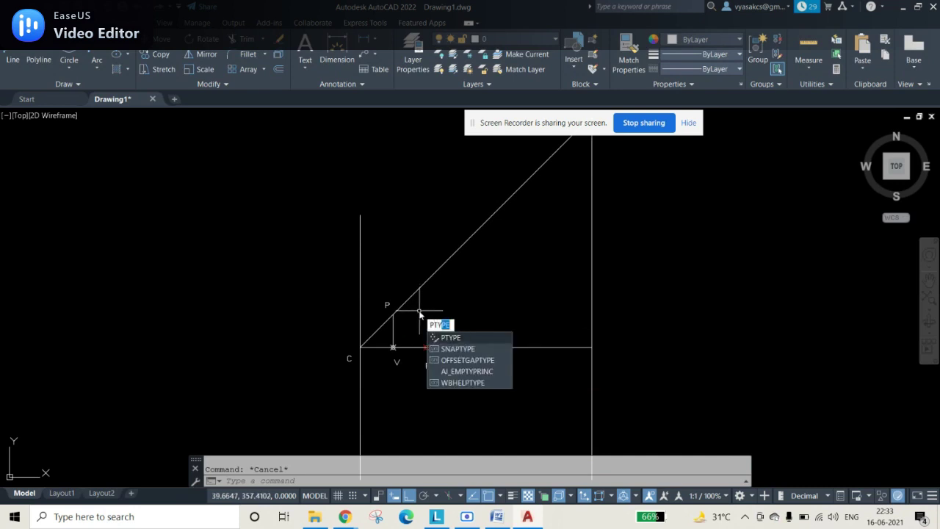
key(Escape)
key(Return)
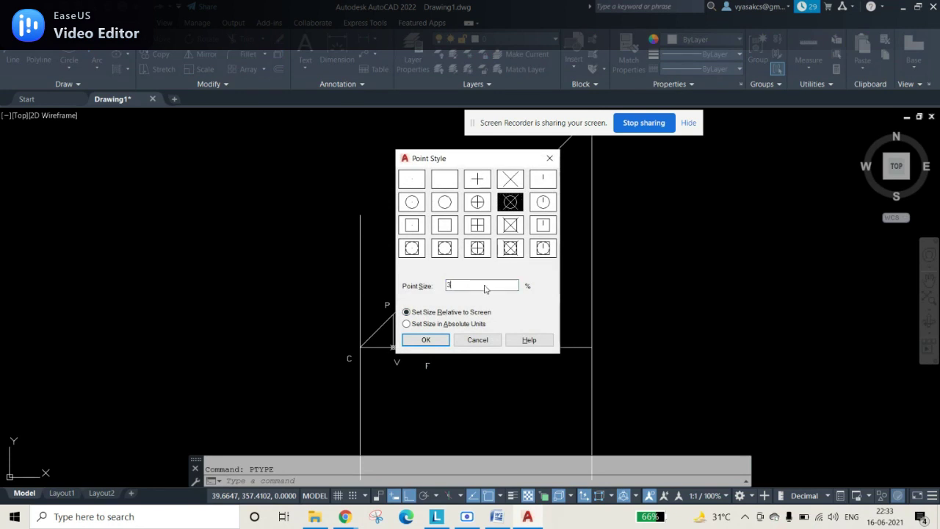
click(424, 339)
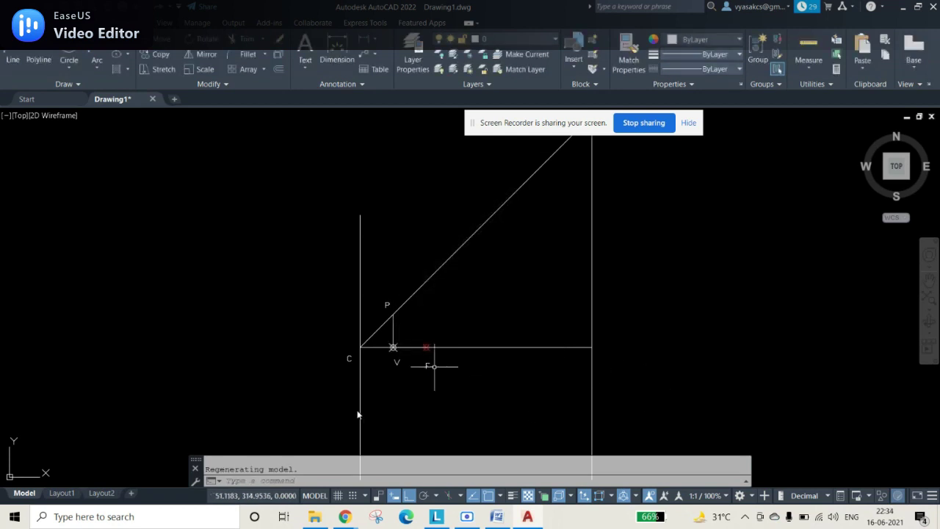
click(502, 341)
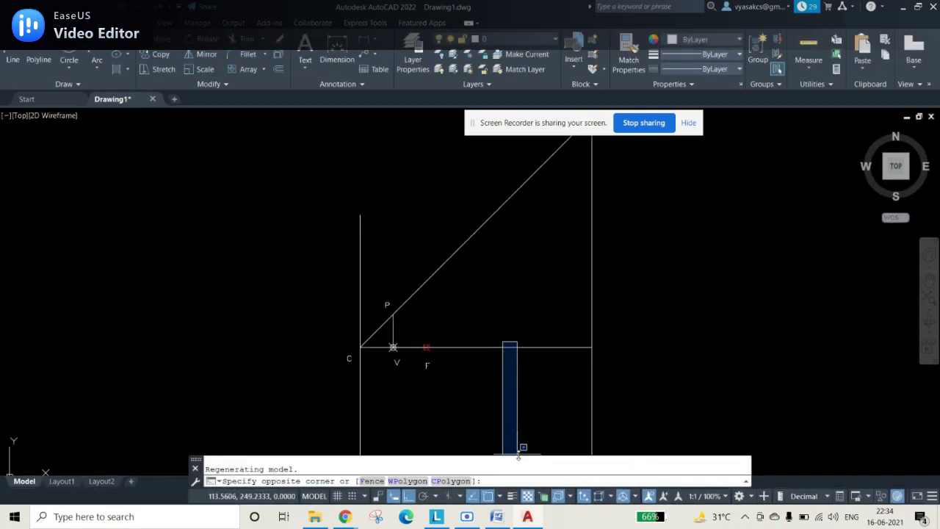
click(507, 350)
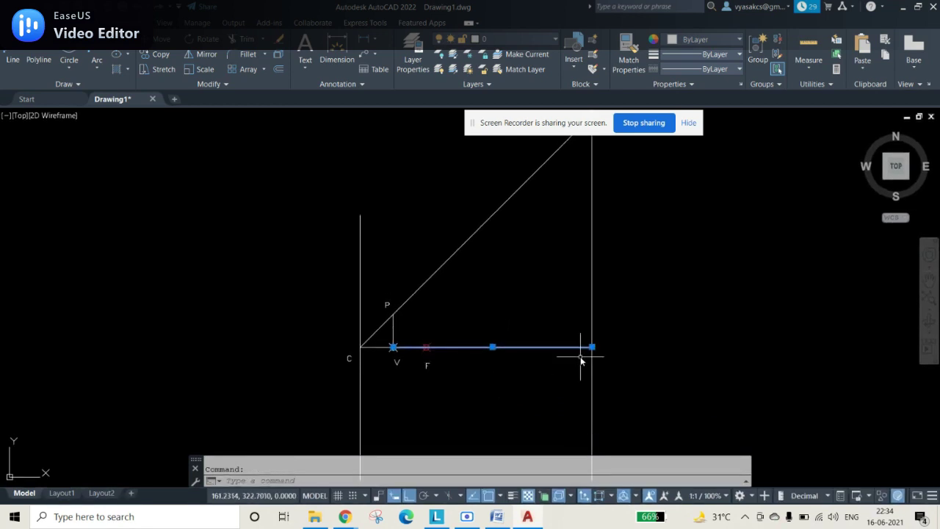
key(Escape)
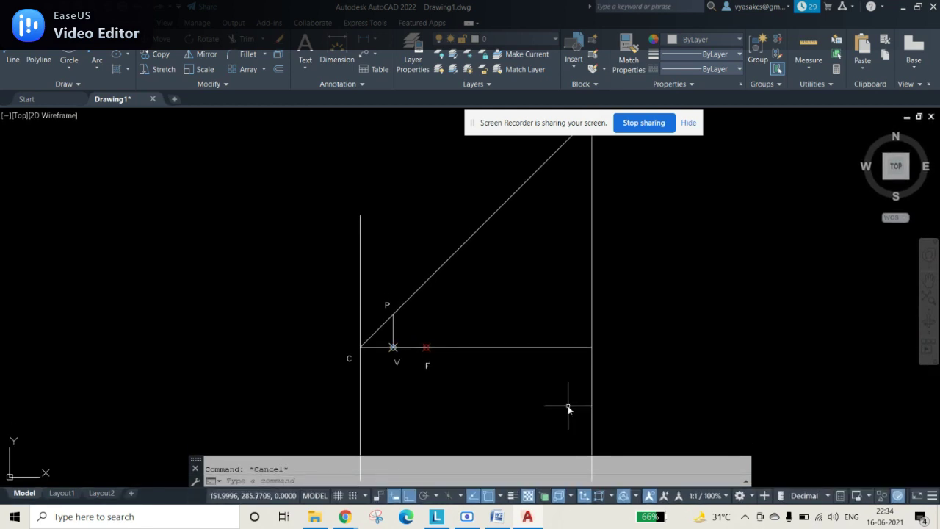
Divide the horizontal axis line starting at V into 10 equal segments with the Divide command
text(div)
key(Return)
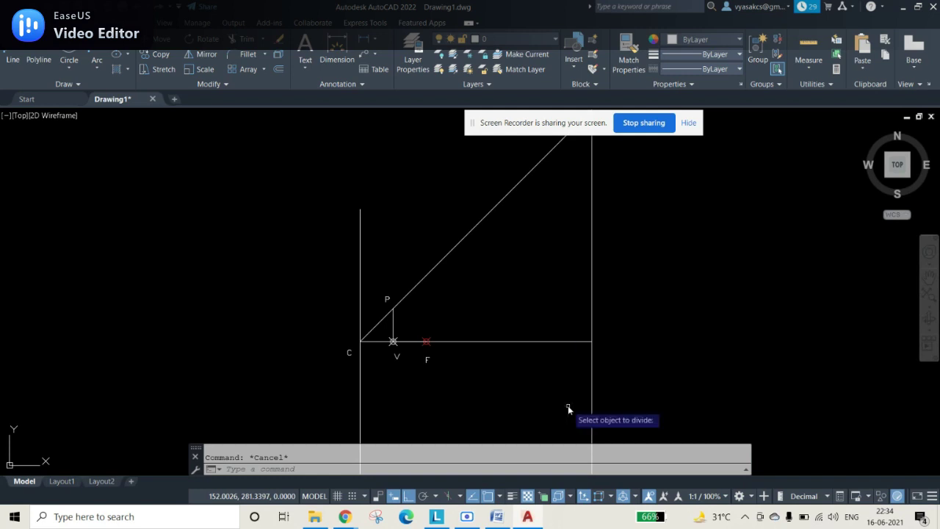
click(479, 342)
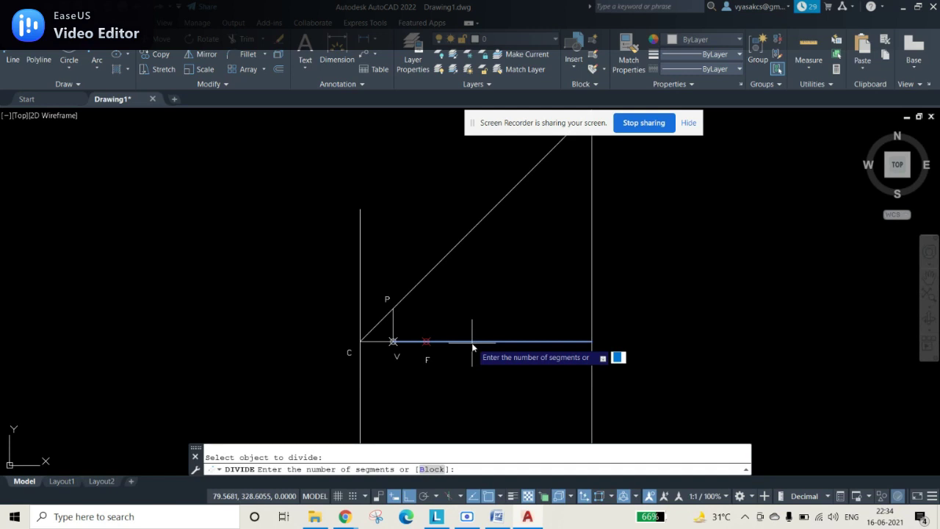
key(Return)
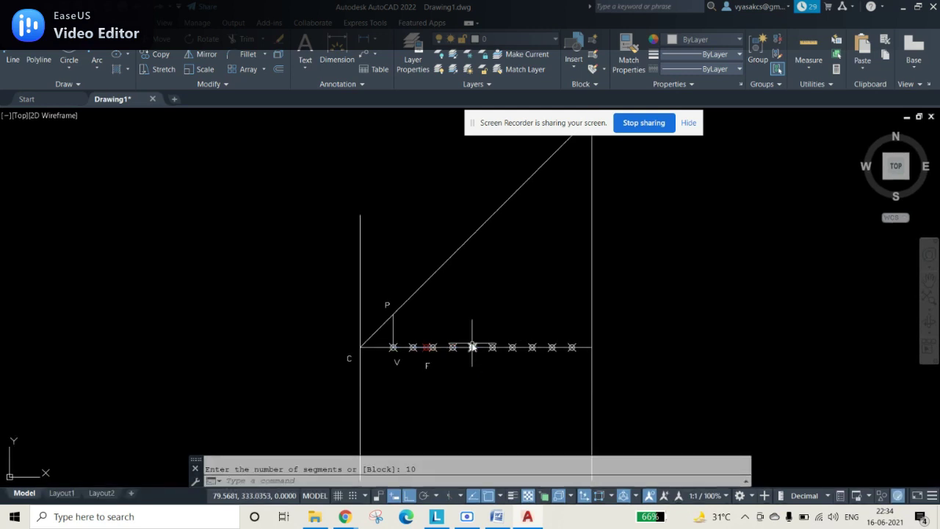
Change the colour of the nine division points on the horizontal axis to yellow (248,215,49)
scroll(502, 369, up, 3)
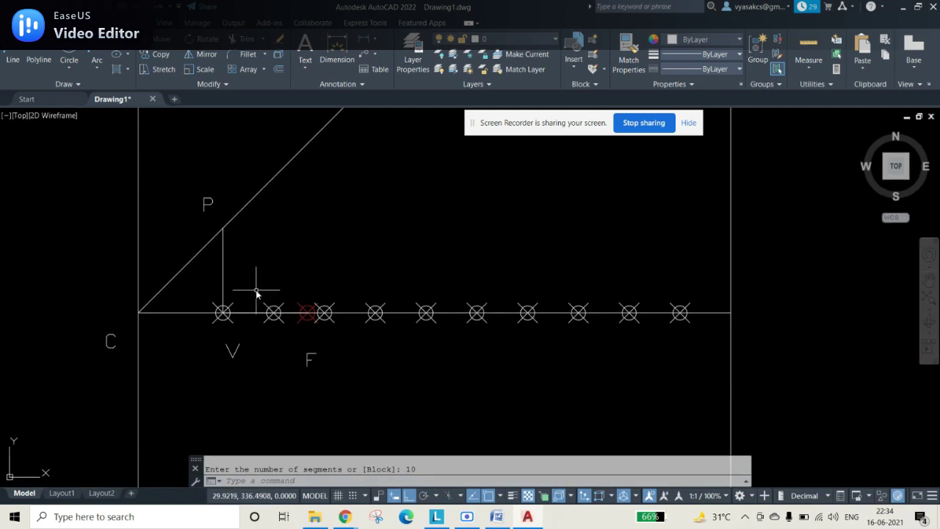
click(328, 311)
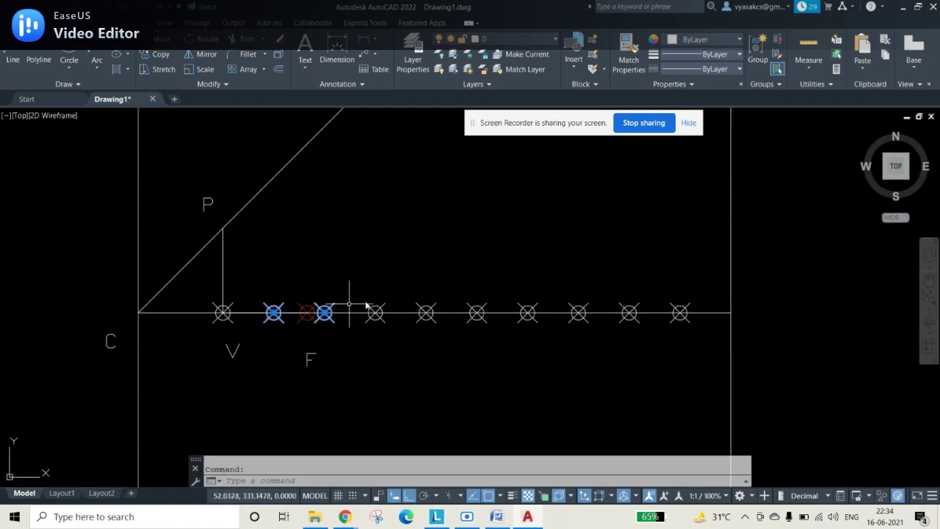
click(356, 292)
click(704, 335)
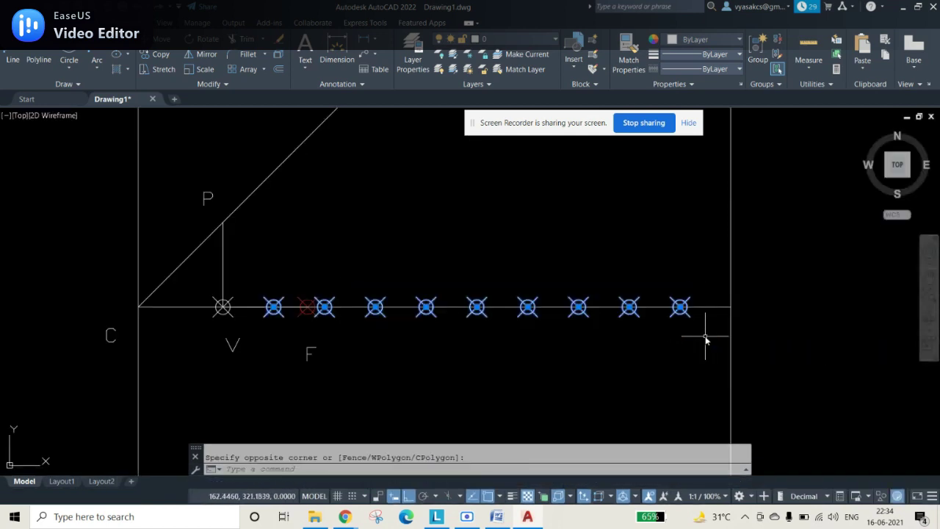
click(722, 44)
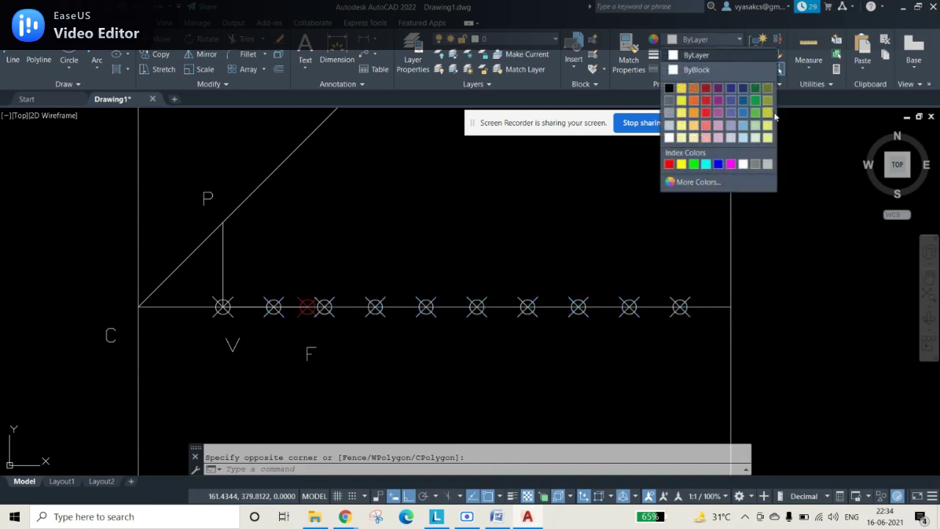
click(680, 91)
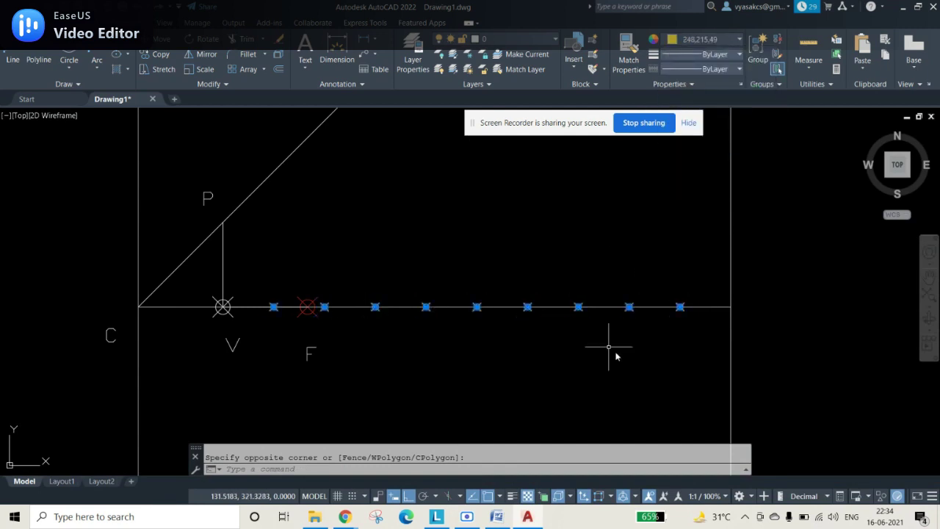
key(Escape)
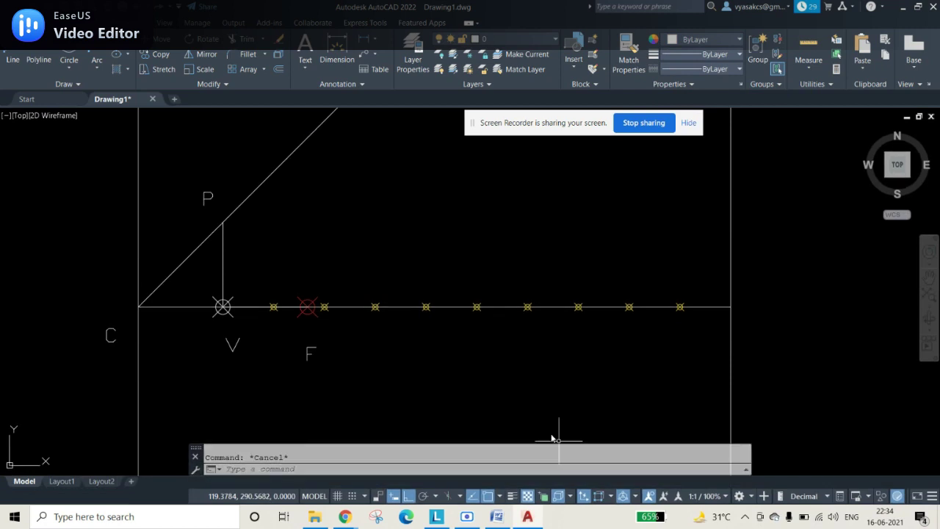
Copy the tall vertical line at the far end of the axis onto each of the nine division points
scroll(520, 409, down, 2)
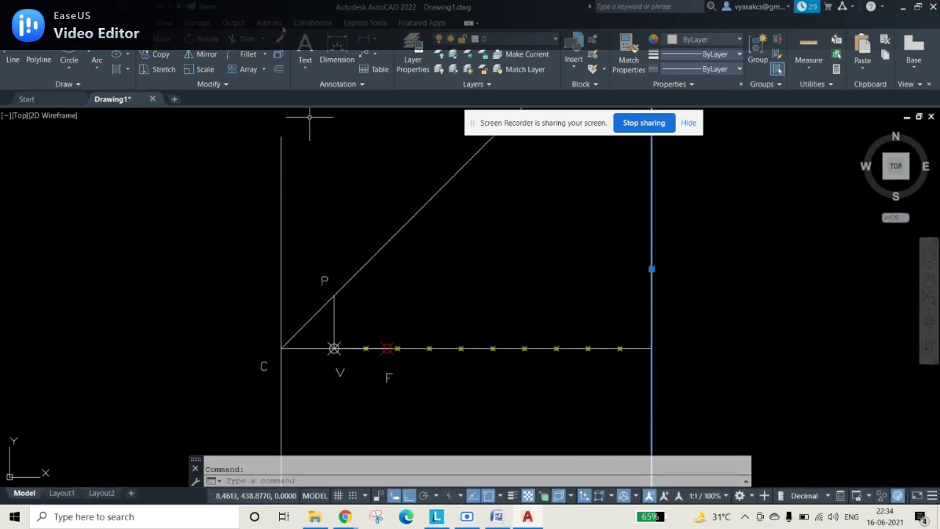
click(161, 54)
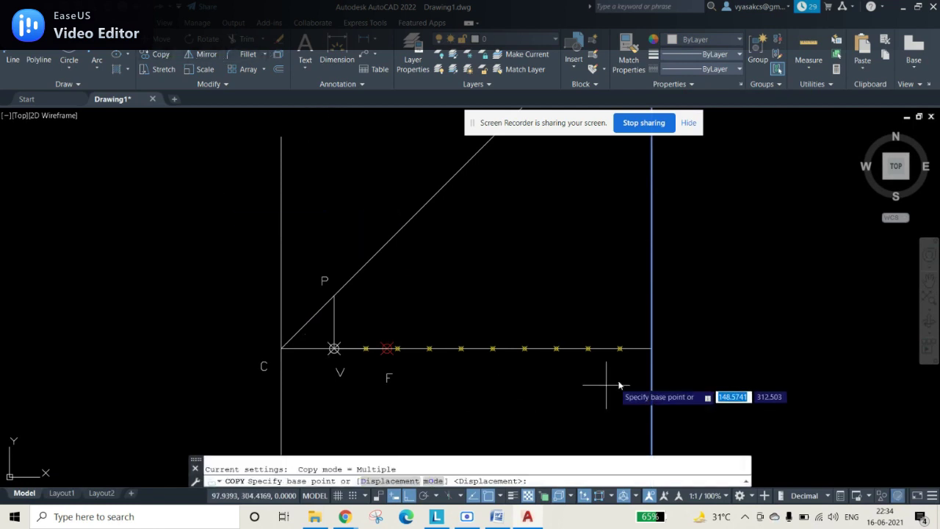
click(636, 346)
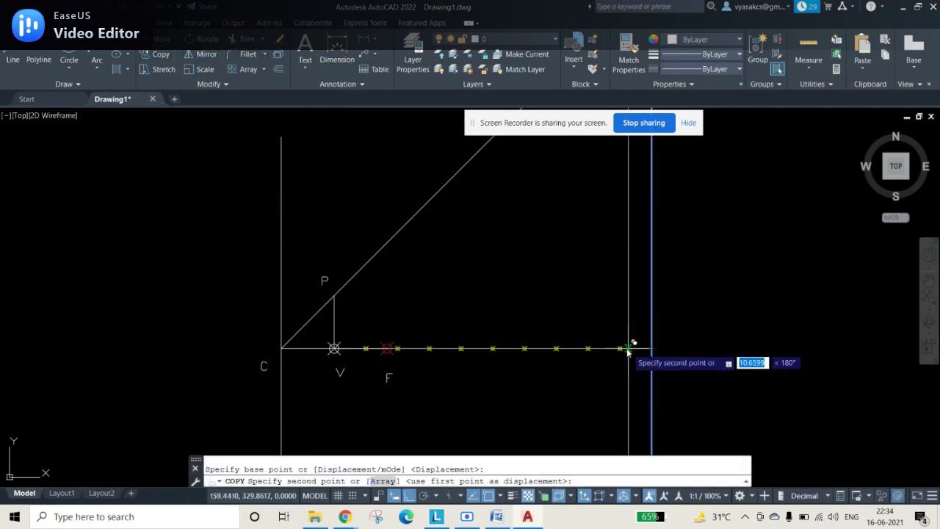
click(588, 348)
click(556, 348)
click(525, 348)
click(492, 348)
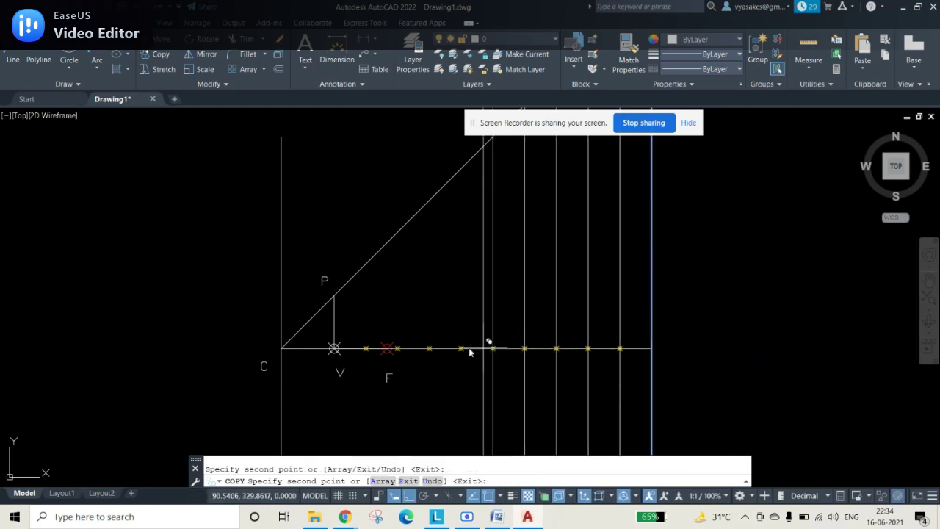
click(461, 348)
click(429, 348)
click(397, 348)
click(365, 348)
key(Escape)
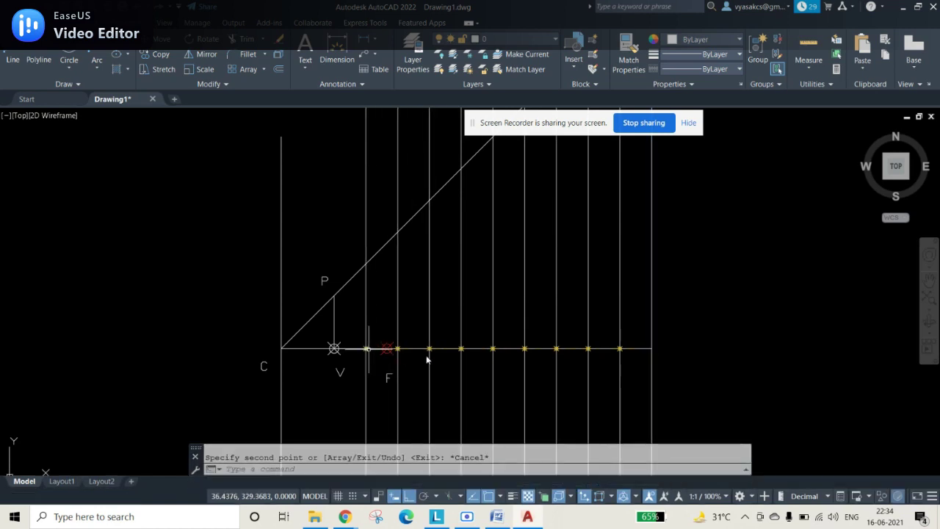
Trim off the parts of the copied vertical lines that extend above the inclined line
scroll(739, 318, down, 2)
middle_drag(702, 321, 639, 371)
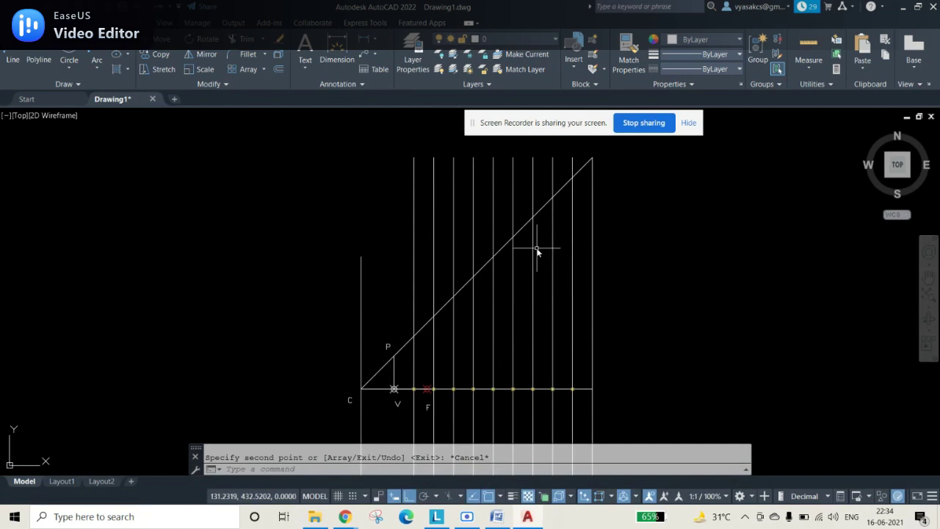
click(246, 39)
mouse_move(389, 256)
mouse_down()
mouse_move(503, 185)
mouse_move(577, 170)
mouse_up()
scroll(653, 364, up, 5)
mouse_move(513, 407)
middle_down()
mouse_move(692, 273)
mouse_move(762, 256)
middle_up()
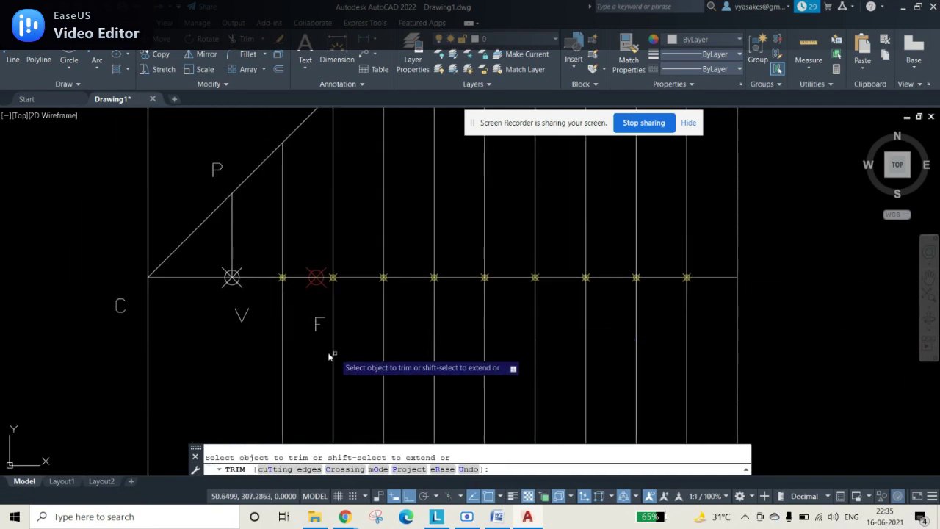
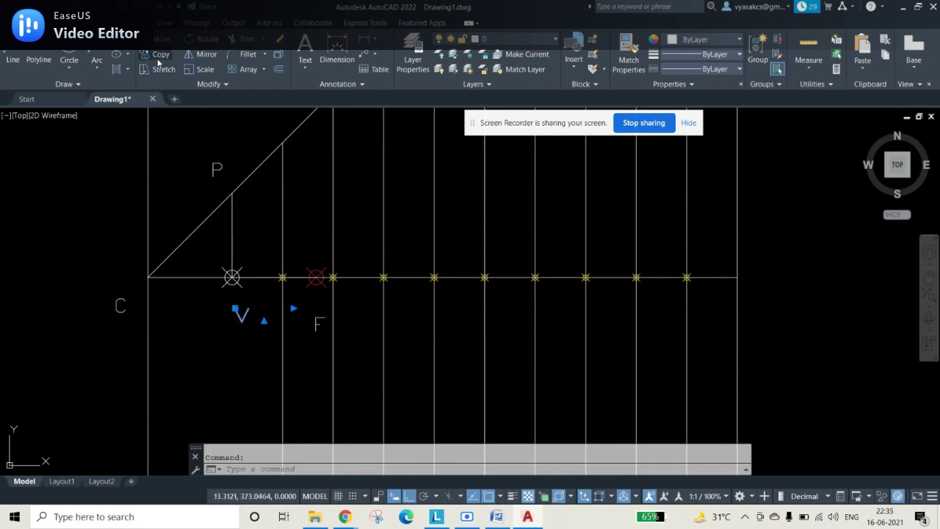
Copy the V label below each of the nine division points and below the far end of the axis
click(158, 56)
click(239, 321)
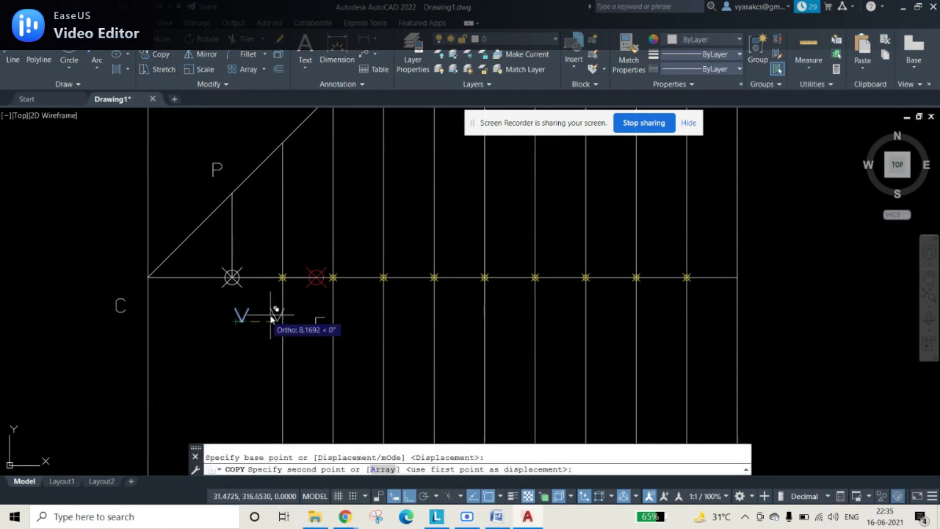
click(272, 318)
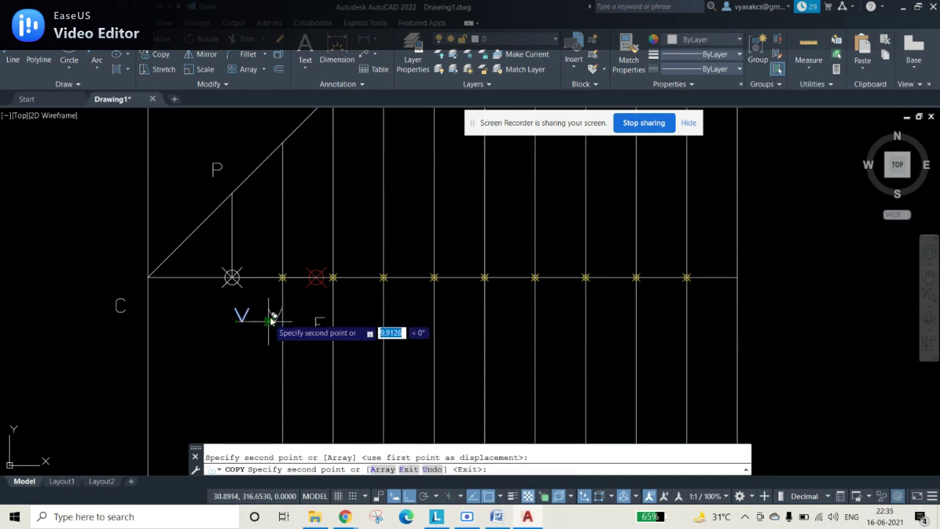
click(338, 314)
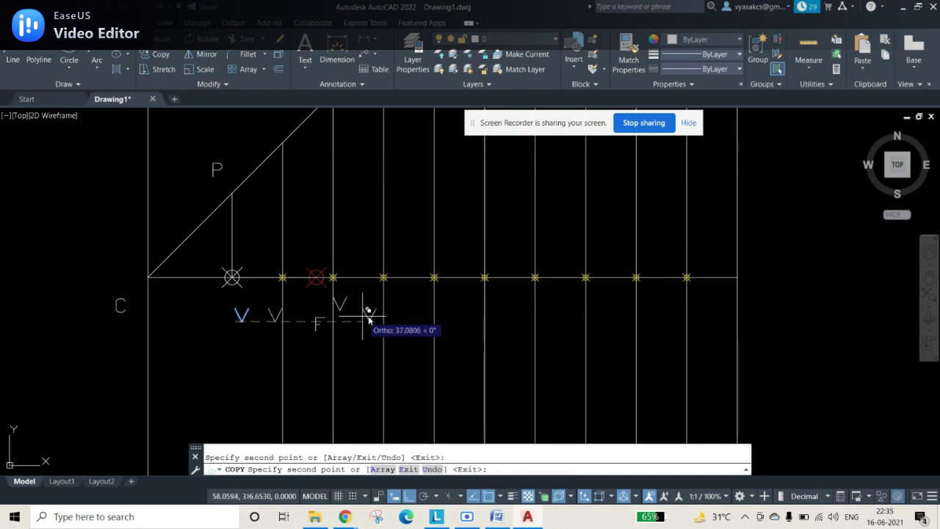
click(387, 316)
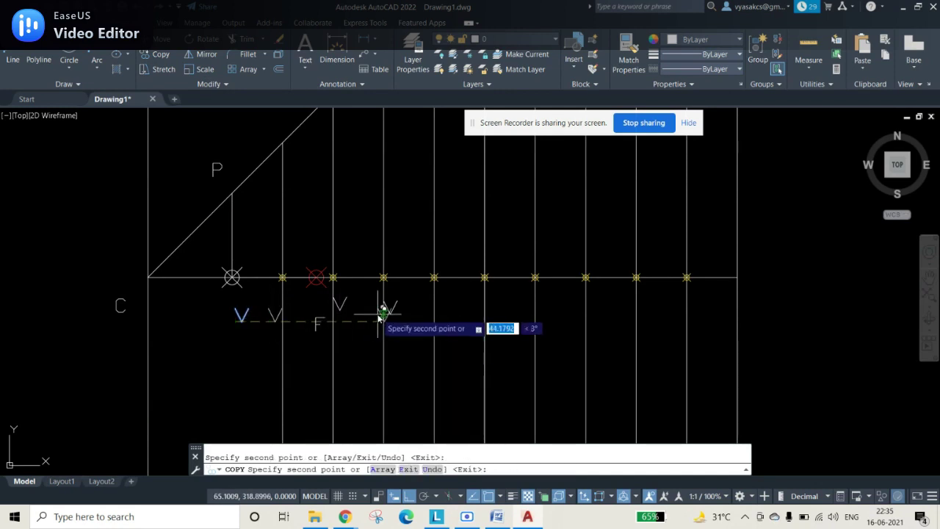
click(439, 316)
click(481, 315)
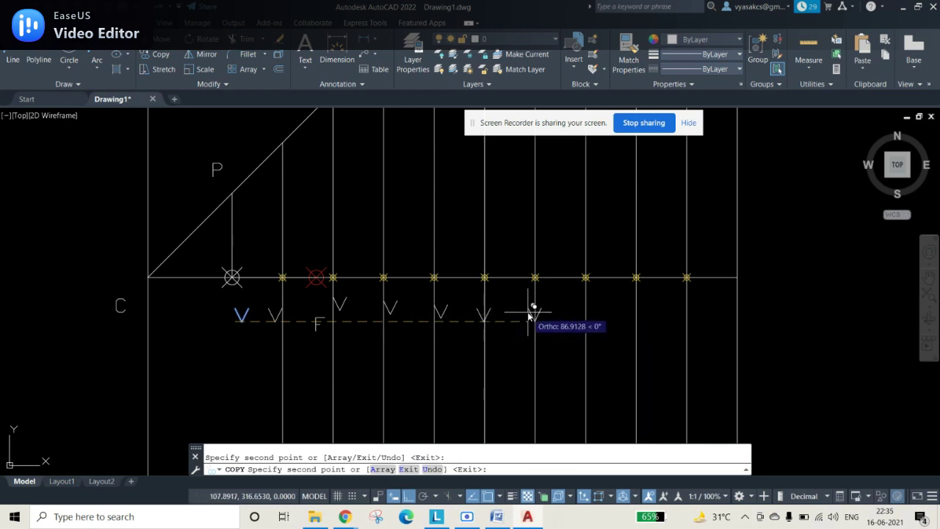
click(533, 316)
click(586, 311)
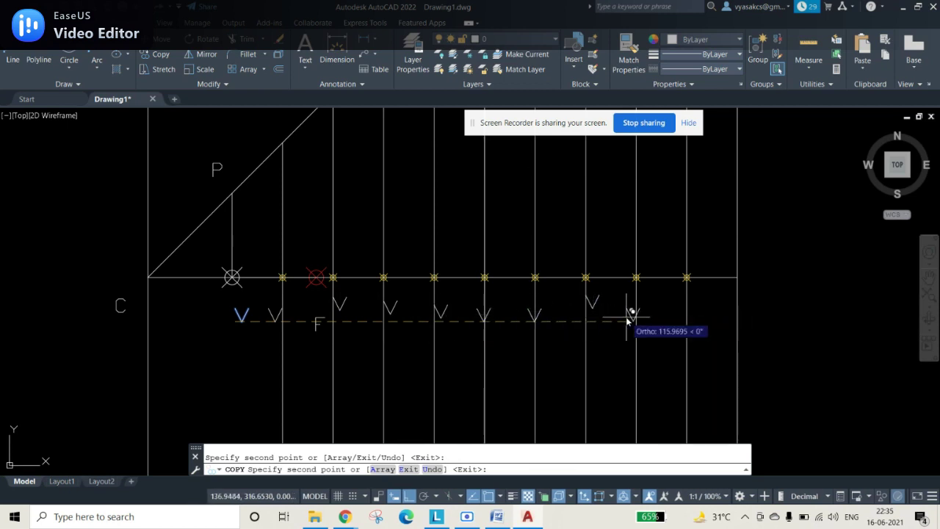
click(629, 317)
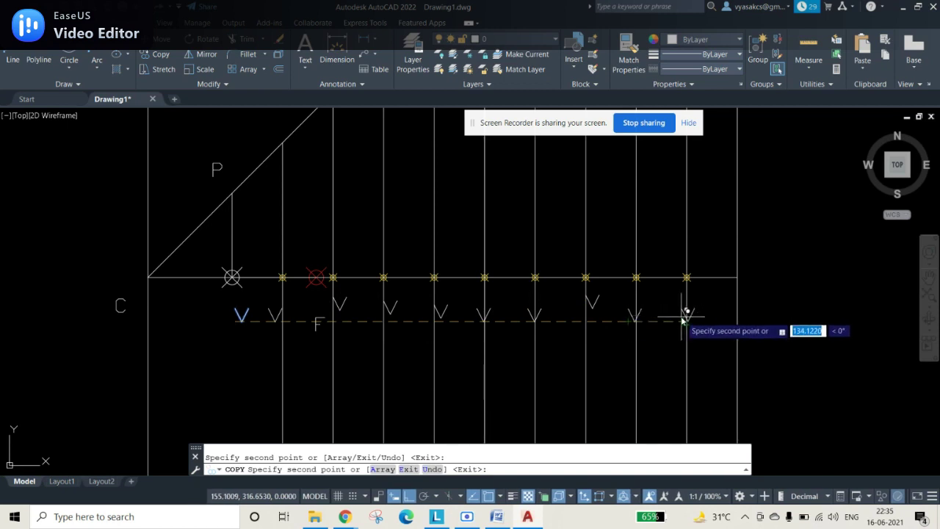
click(688, 317)
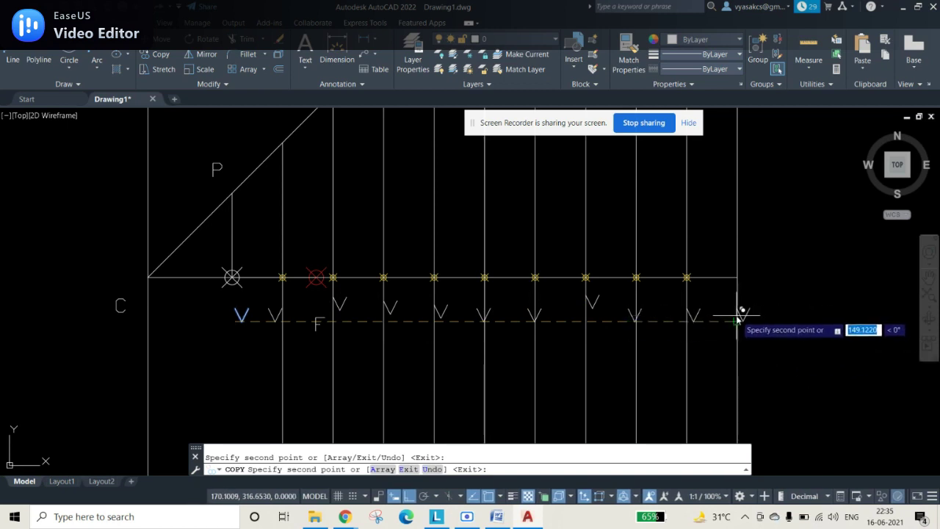
click(741, 319)
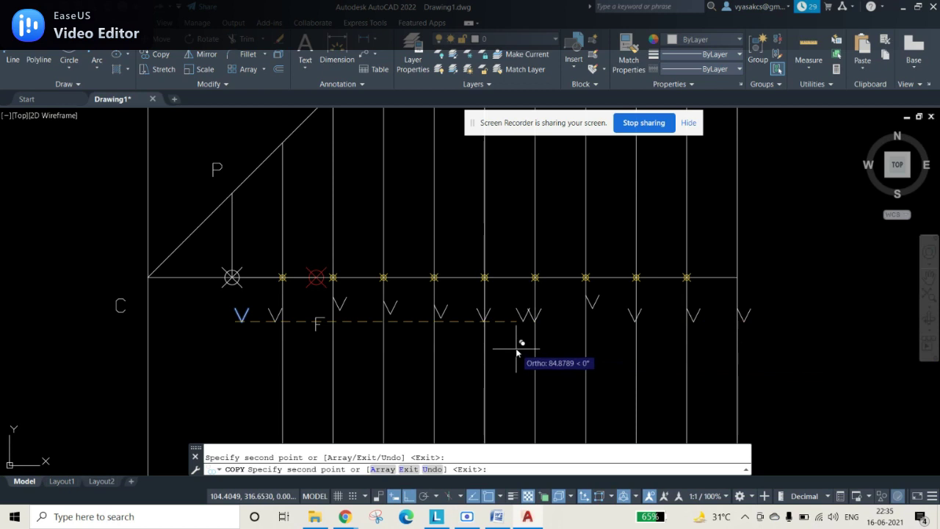
With Ortho off, place further copies of the V label above the inclined line, one at the upper end of each of the ten vertical lines
scroll(521, 346, down, 6)
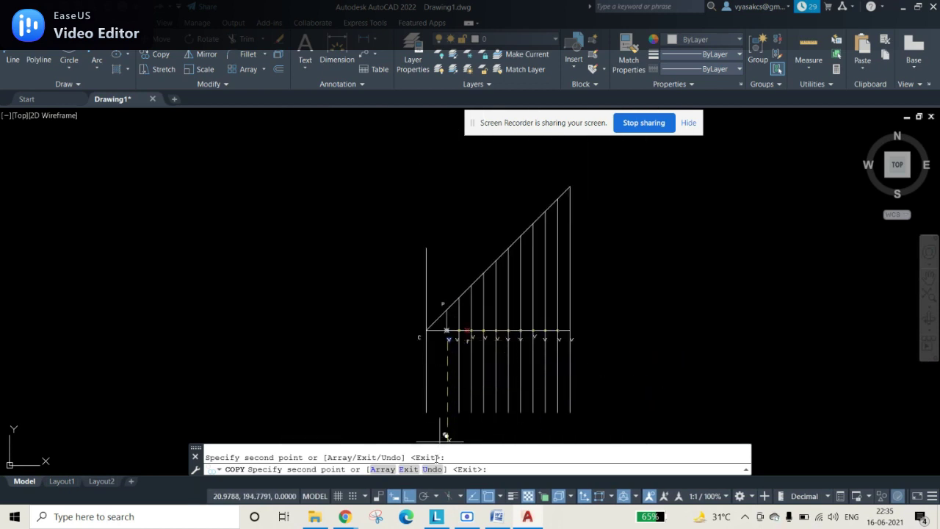
click(410, 496)
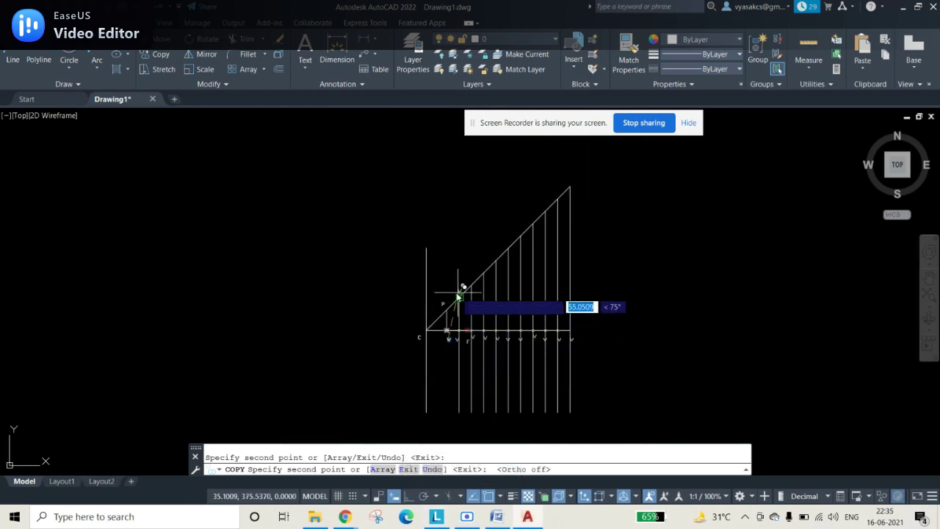
scroll(449, 312, up, 4)
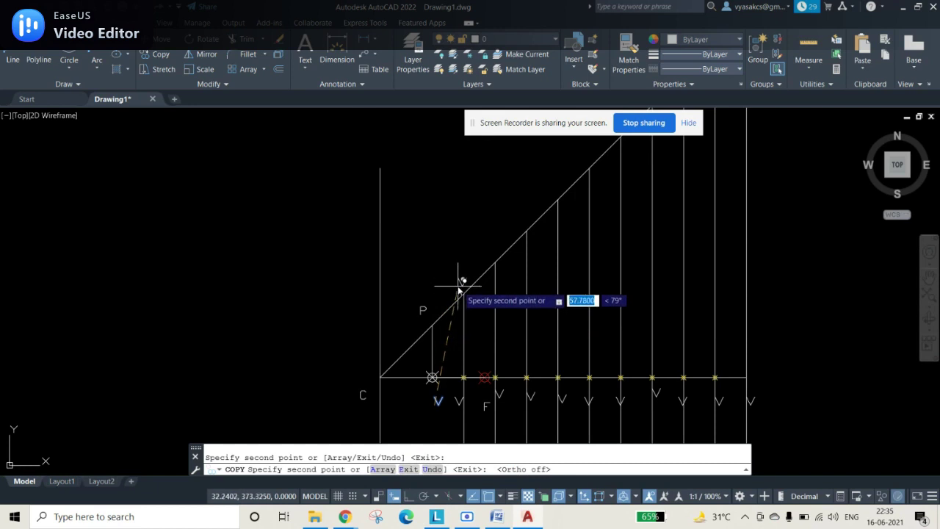
click(486, 255)
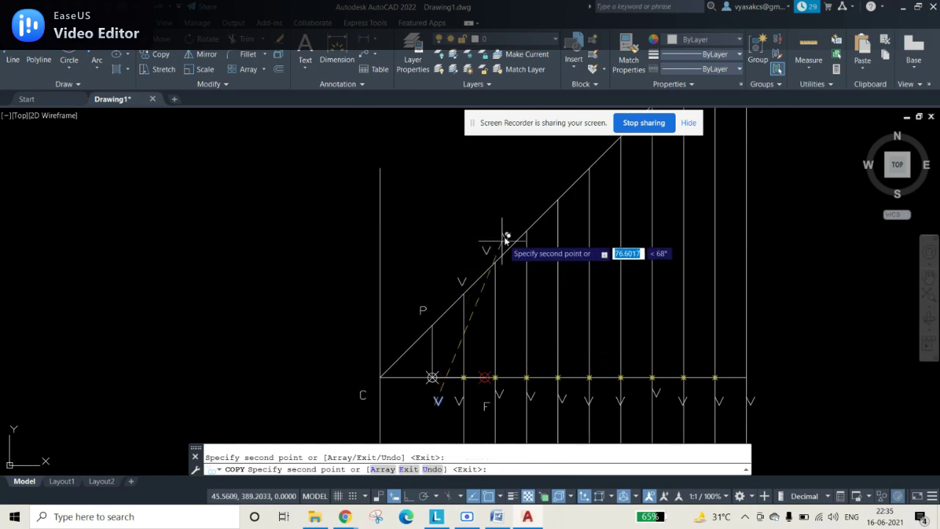
click(516, 218)
click(552, 184)
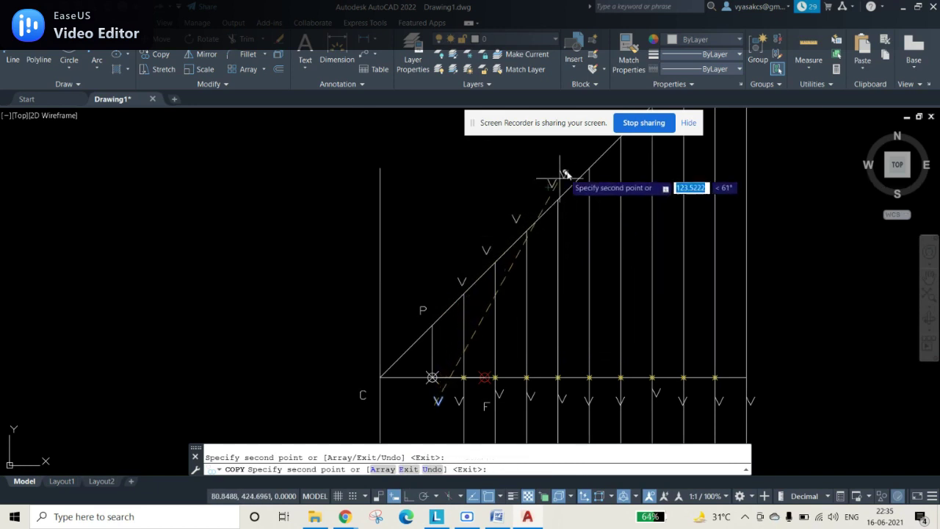
click(579, 158)
scroll(591, 209, down, 6)
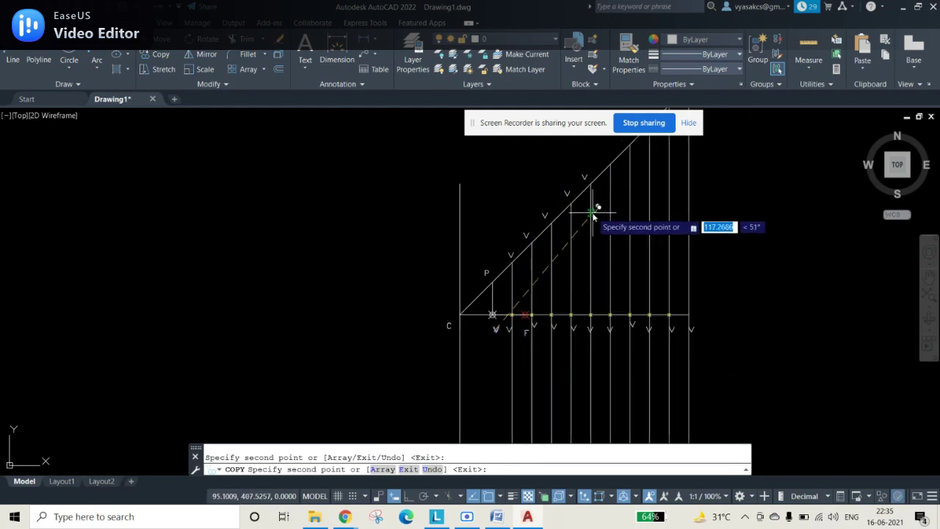
scroll(577, 214, up, 4)
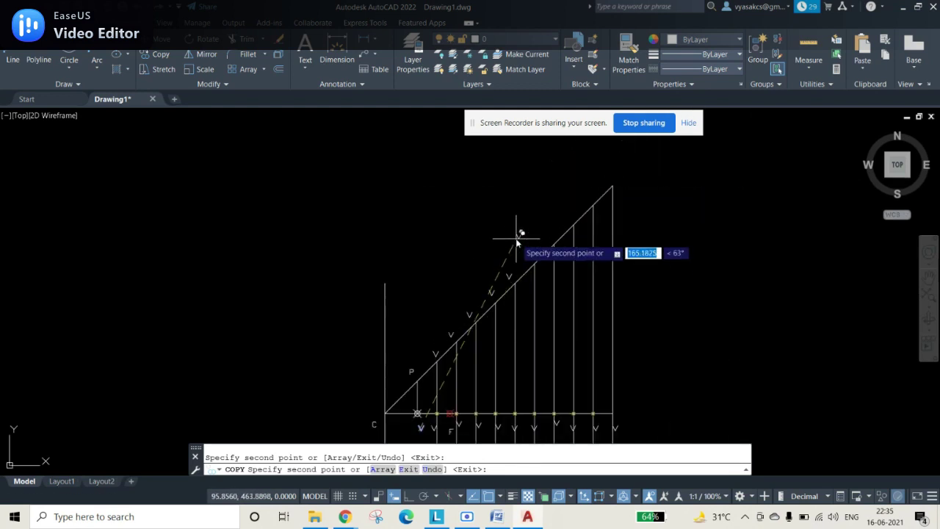
click(562, 234)
click(588, 212)
click(617, 184)
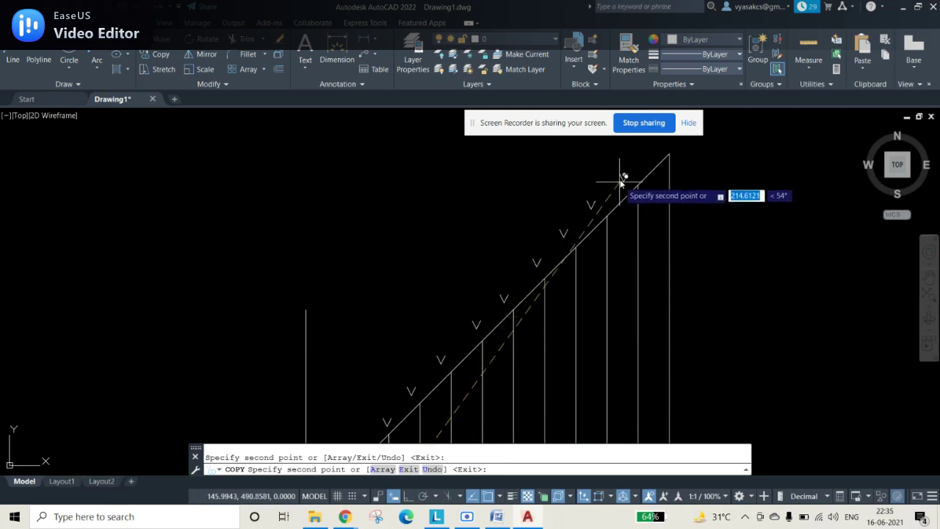
key(Escape)
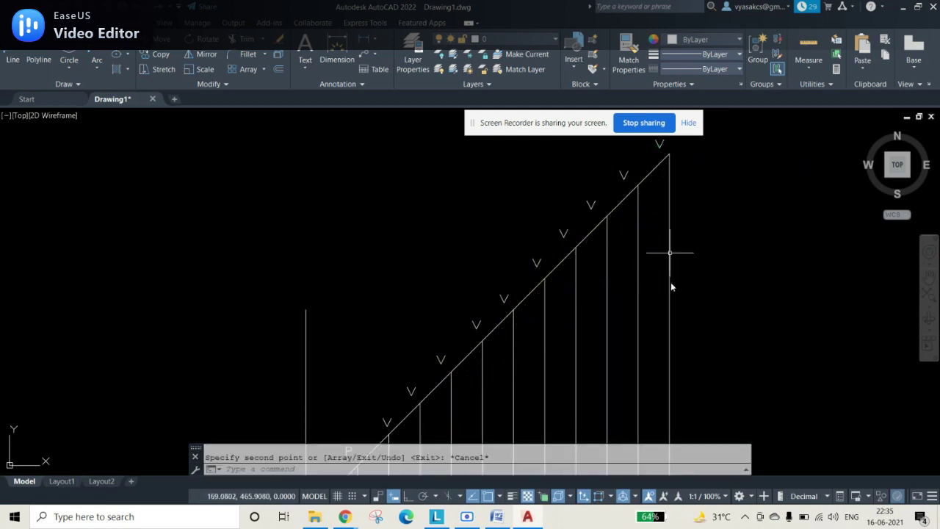
Change the V labels of the first division line to 1 below the axis and 1' above the inclined line
scroll(670, 282, down, 5)
middle_drag(622, 360, 610, 280)
scroll(551, 301, up, 3)
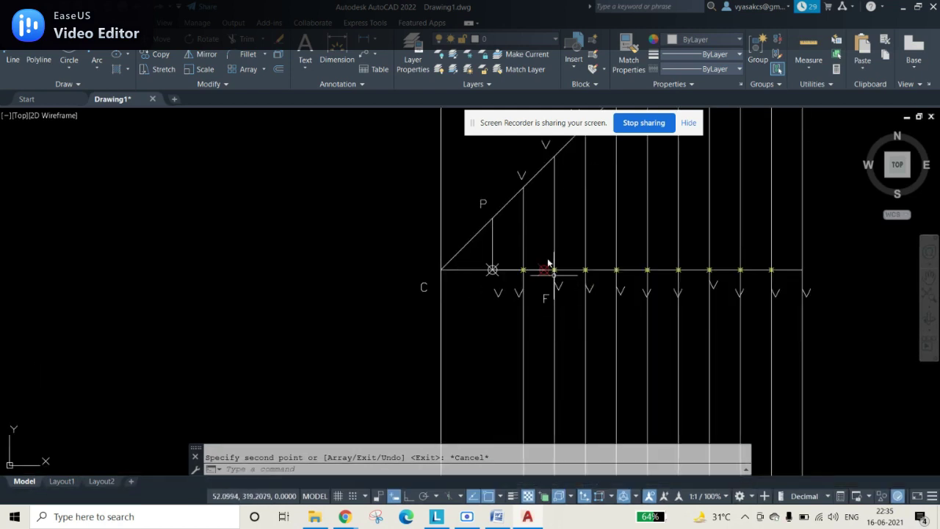
scroll(547, 301, down, 3)
scroll(538, 301, up, 3)
middle_drag(529, 243, 478, 347)
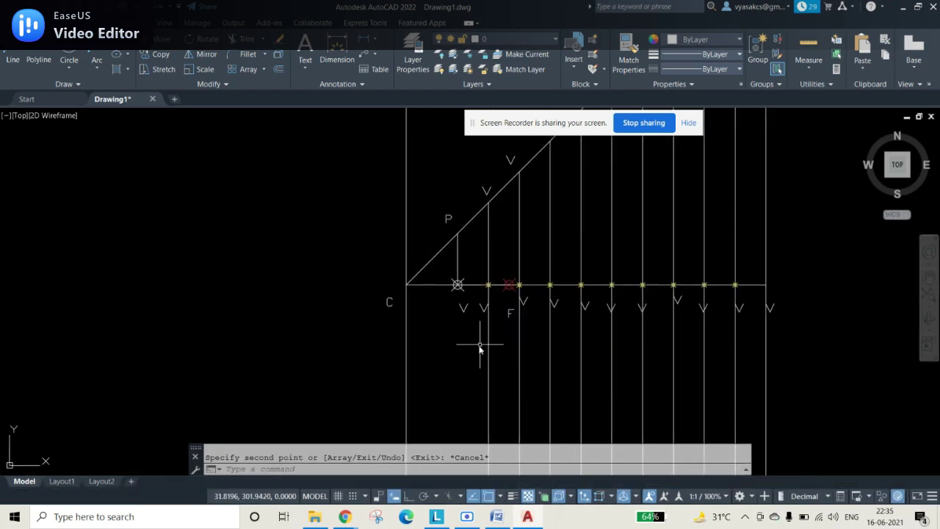
click(482, 312)
double_click(510, 312)
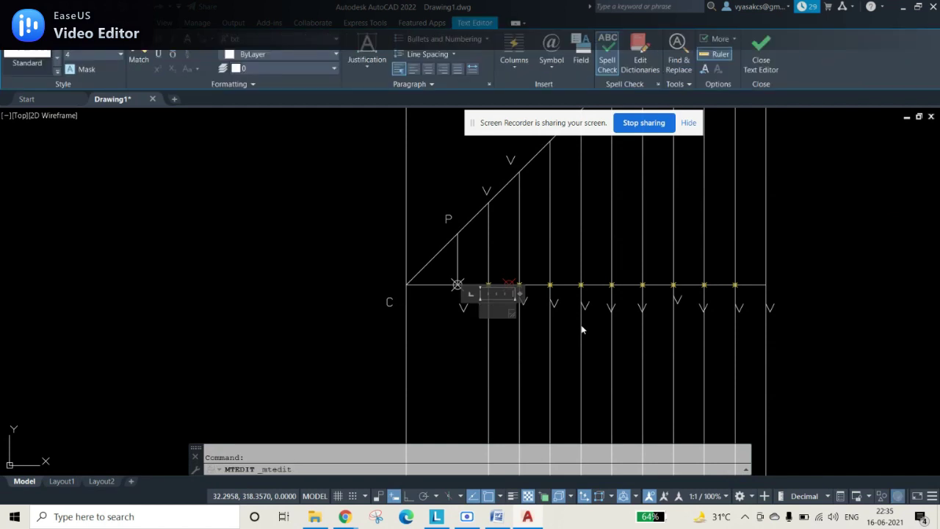
click(538, 347)
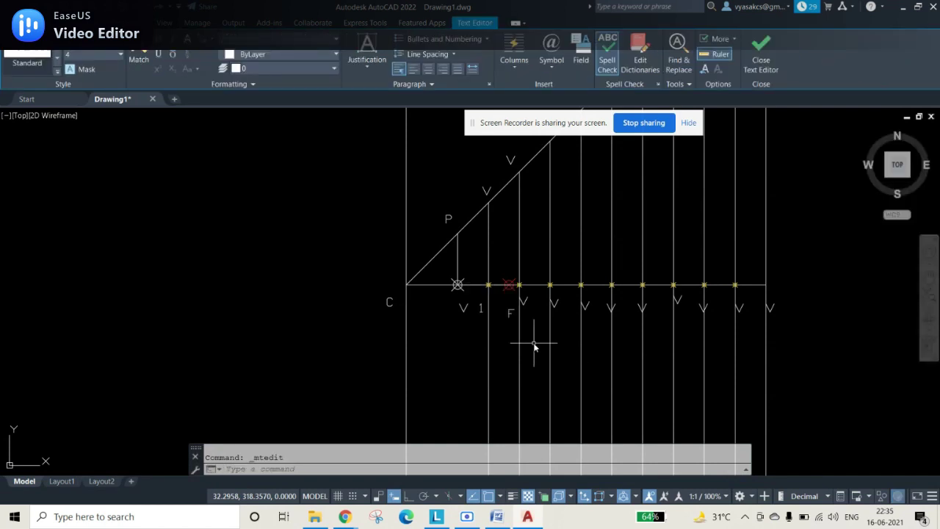
double_click(490, 190)
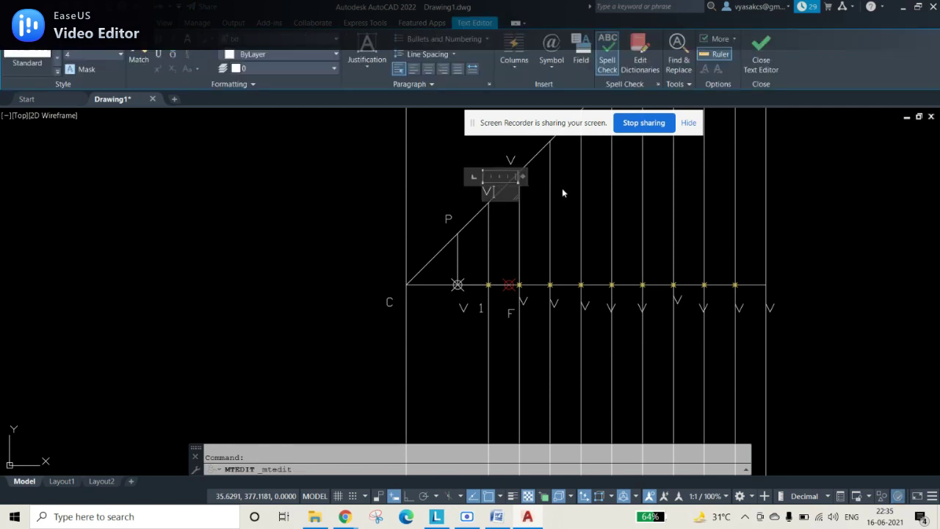
text(1')
Relabel the second division line as 2' above the inclined line and 2 below the axis
click(507, 161)
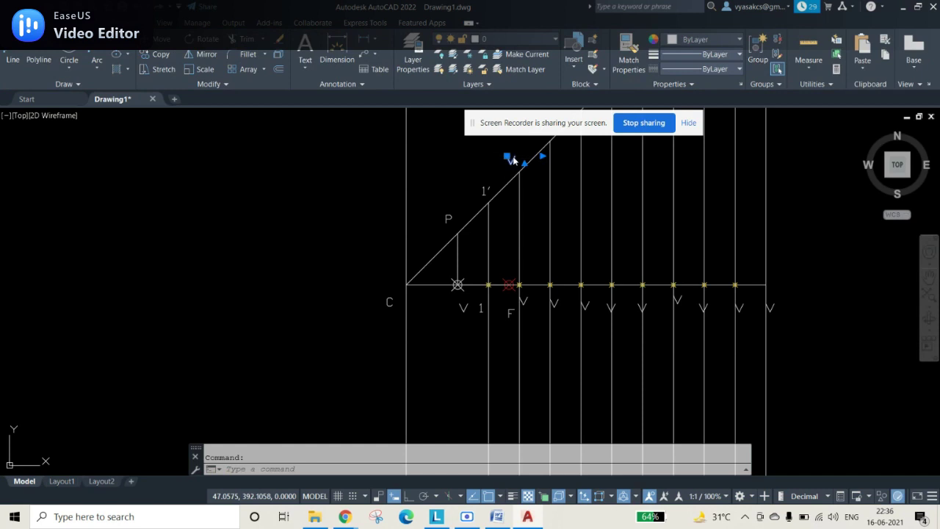
double_click(514, 160)
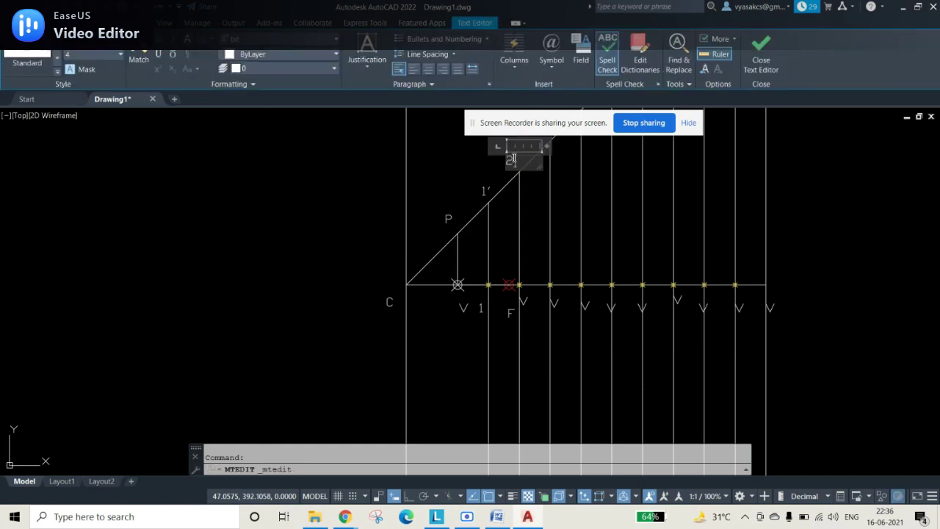
click(514, 304)
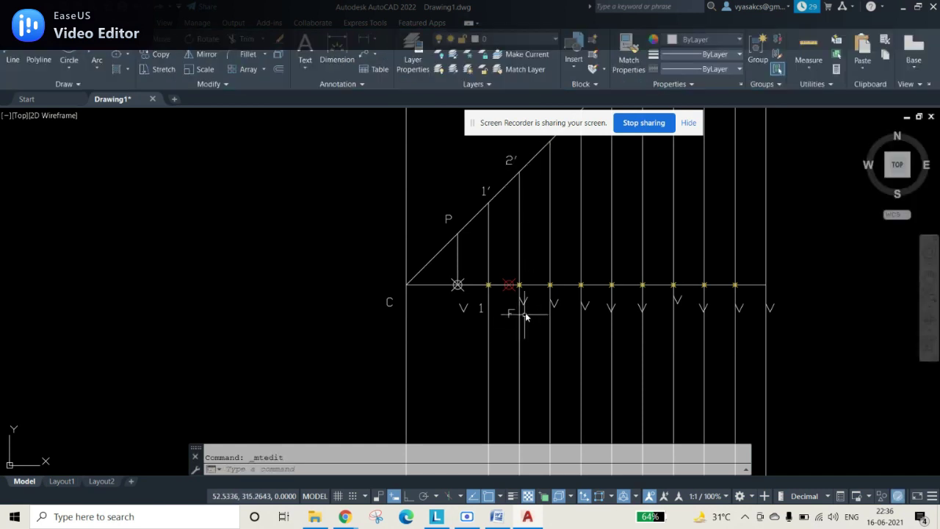
double_click(523, 307)
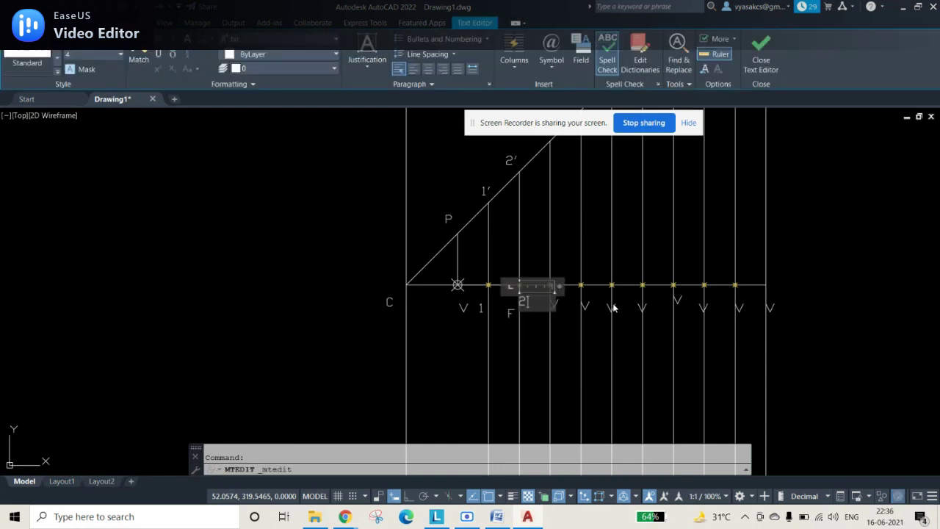
click(844, 267)
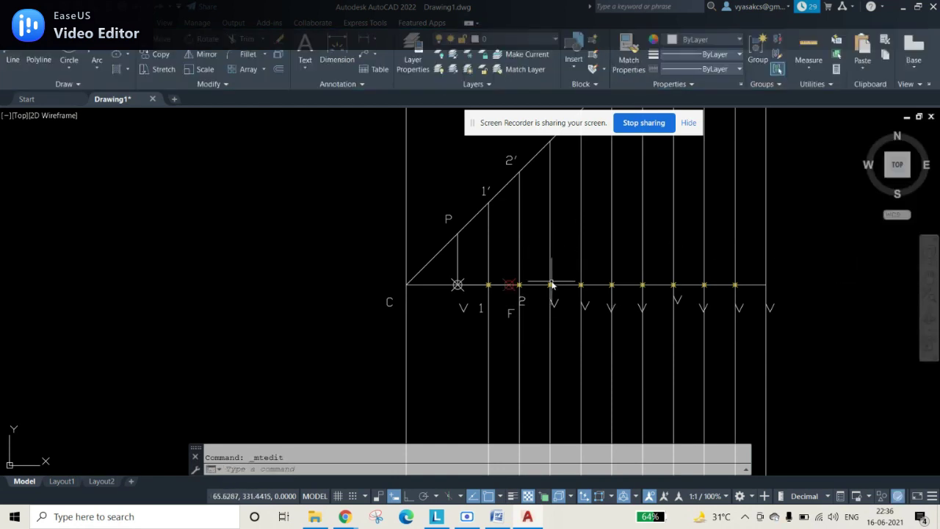
Relabel the third division line as 3' above the inclined line and 3 below the axis
middle_drag(575, 243, 504, 301)
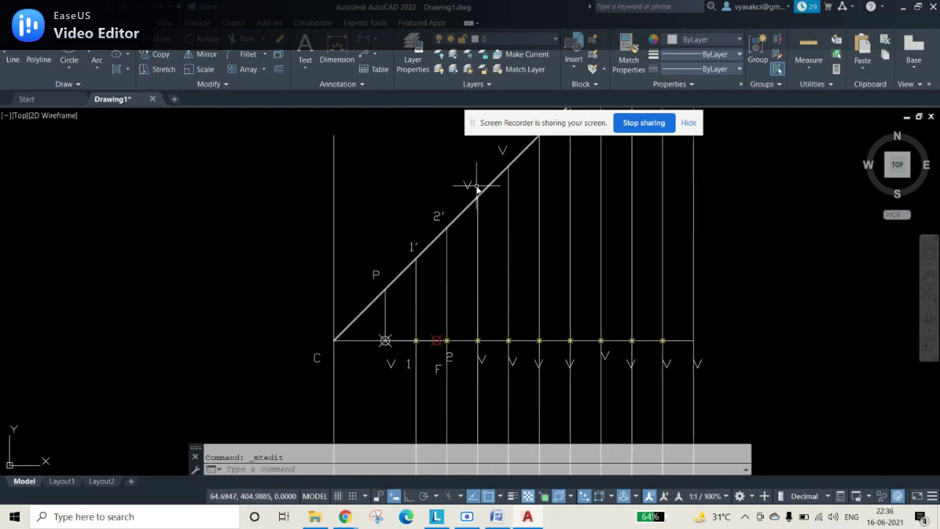
key(Return)
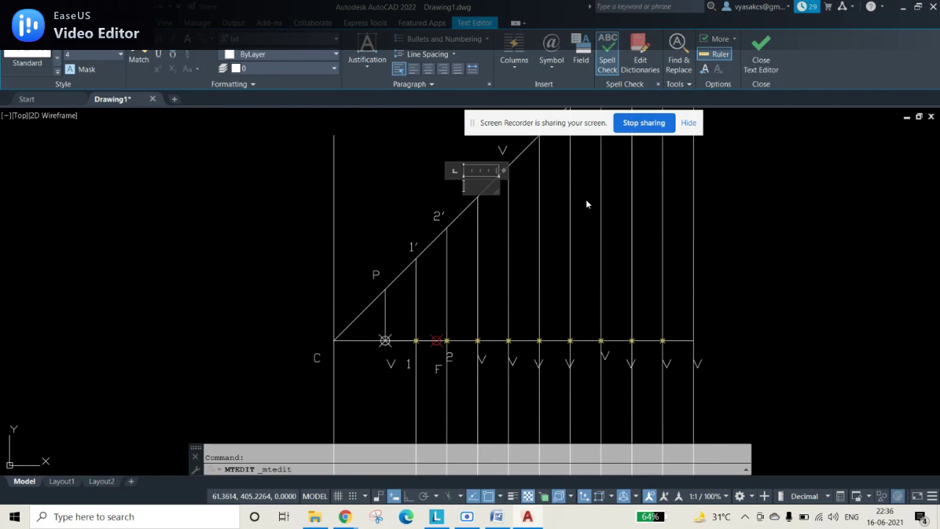
click(745, 288)
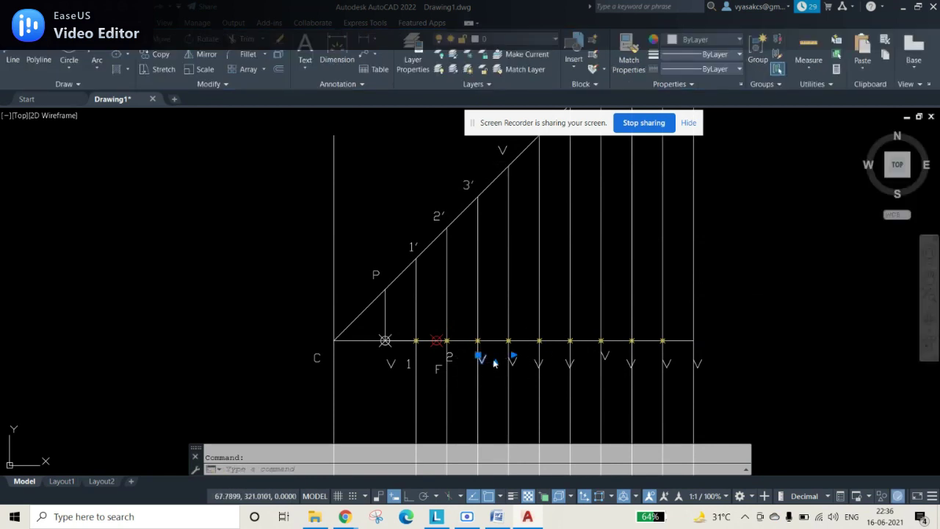
key(Return)
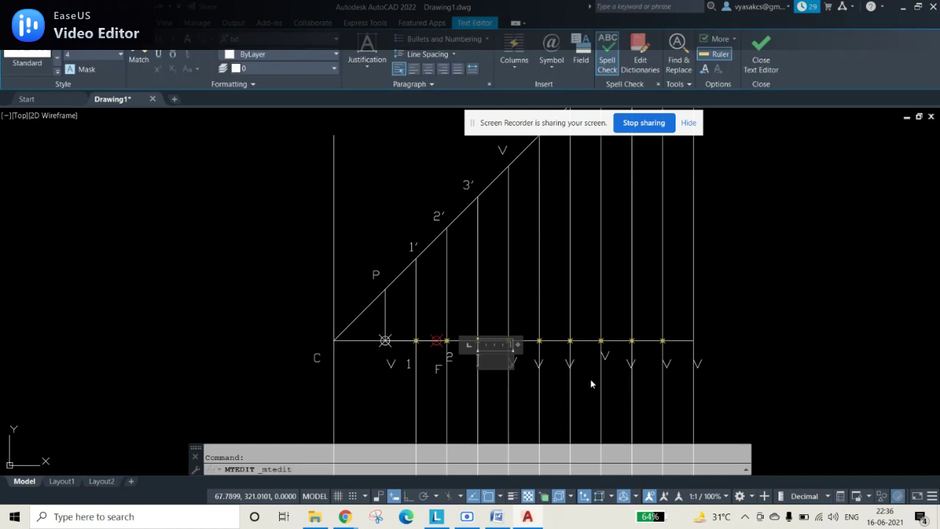
text(3)
click(791, 329)
Draw a circle centred on division point 1 with a 40 mm radius reaching the line's upper end at 1'
scroll(782, 299, down, 3)
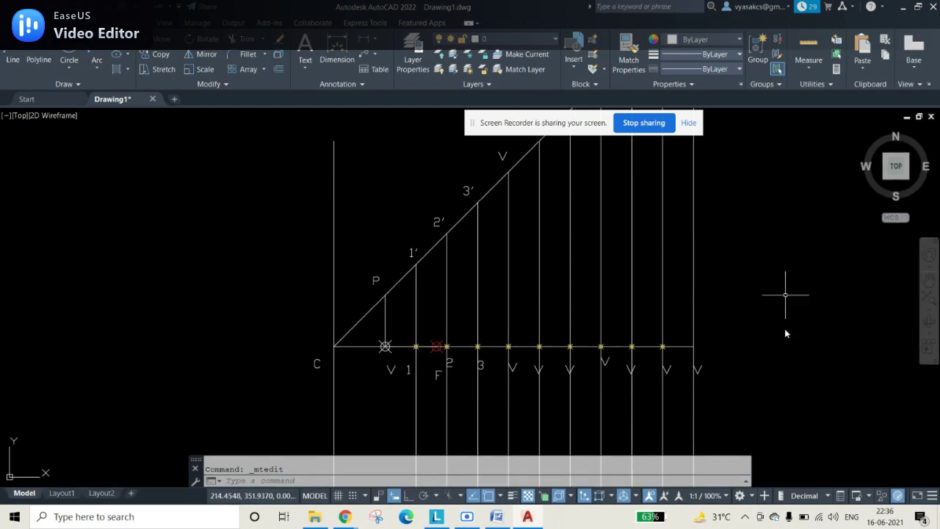
middle_drag(770, 342, 693, 329)
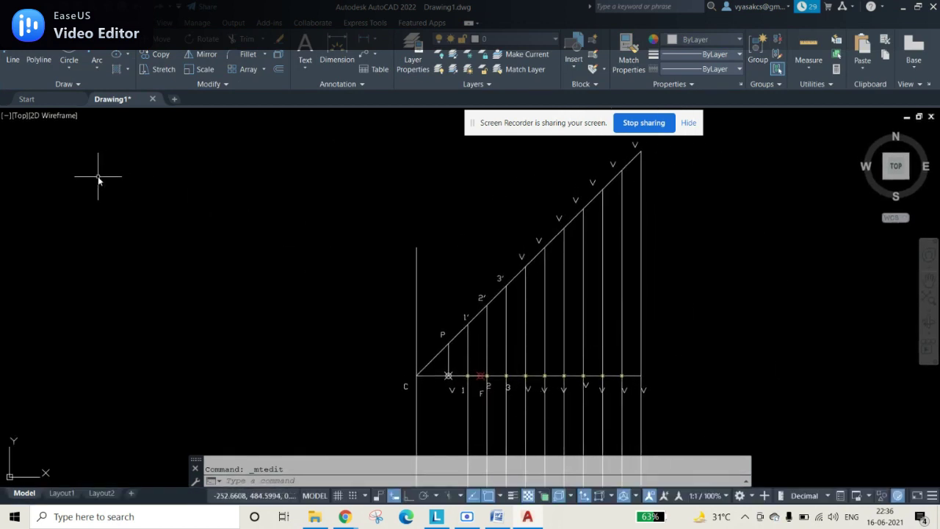
click(67, 52)
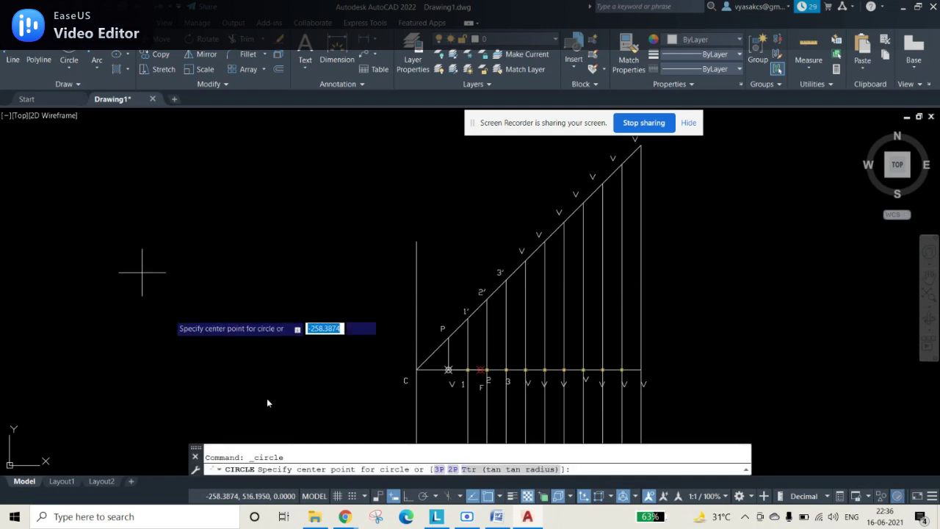
click(468, 369)
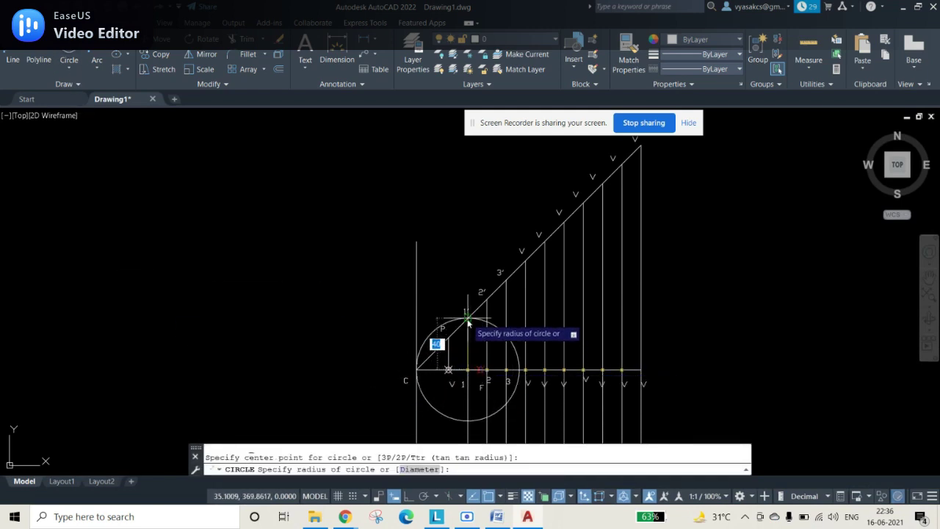
click(468, 317)
Move the circle by its centre from division point 1 to the focus F
scroll(547, 433, up, 2)
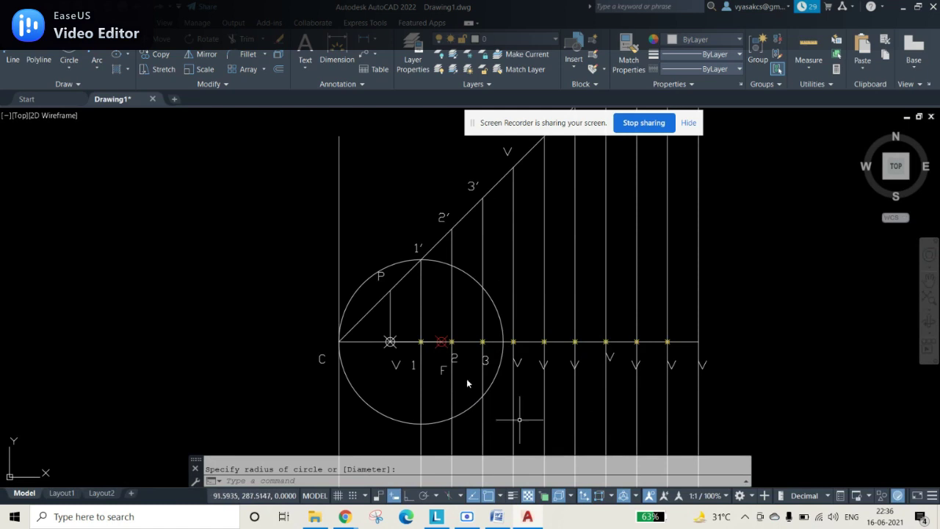
scroll(471, 353, up, 2)
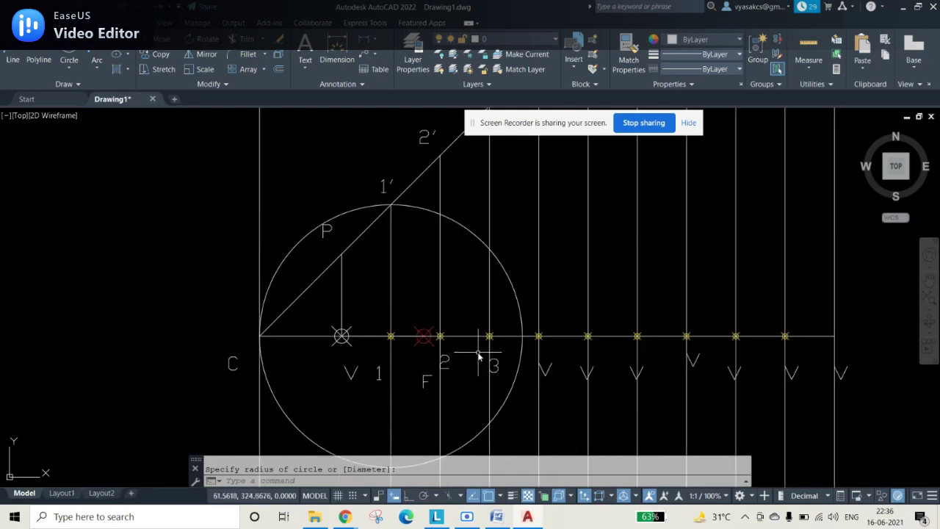
click(486, 244)
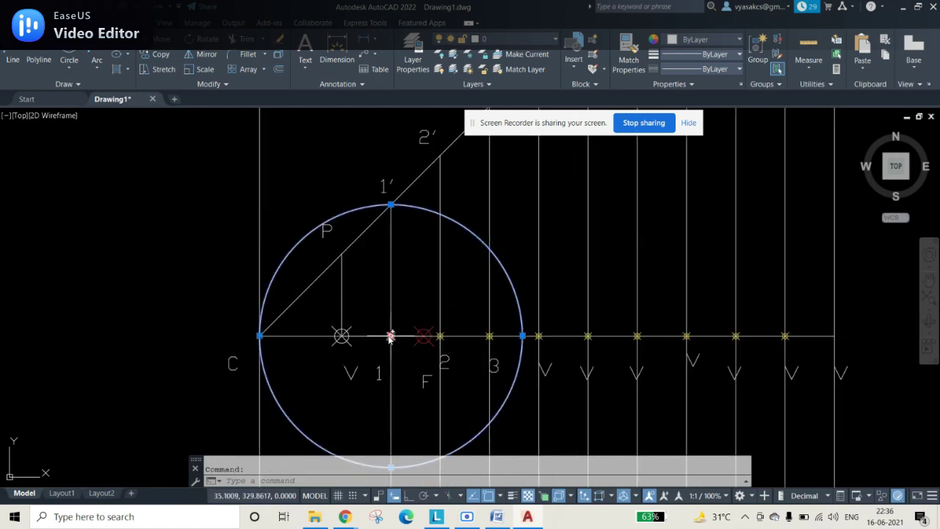
click(390, 336)
click(424, 335)
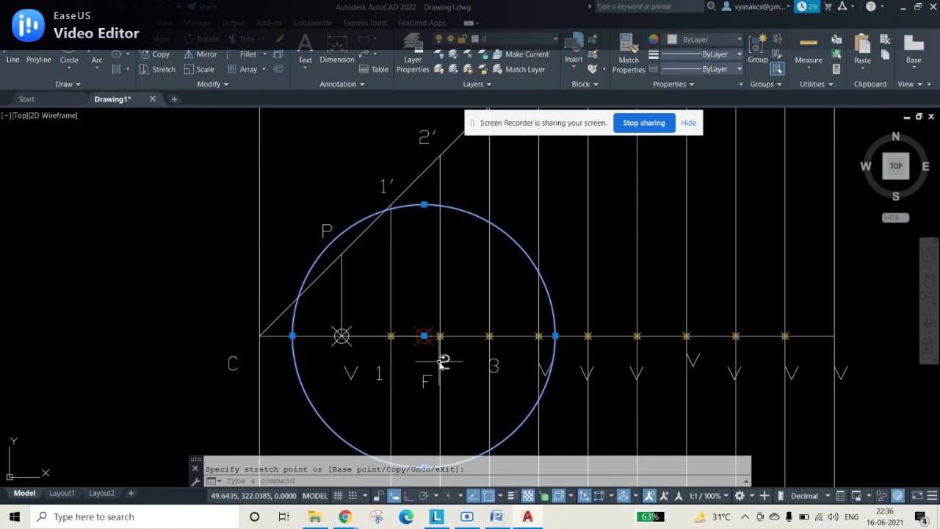
key(Escape)
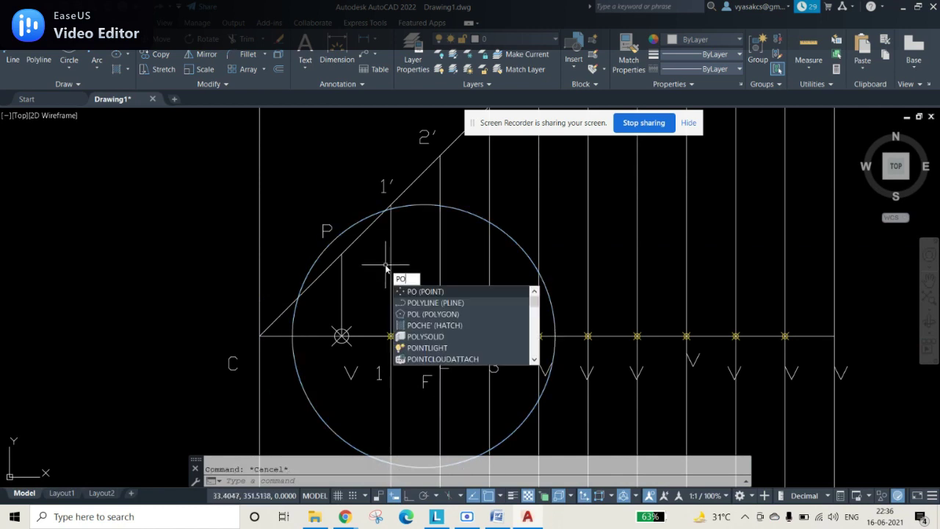
Place points where the circle crosses vertical line 1, one above and one below the axis
key(Return)
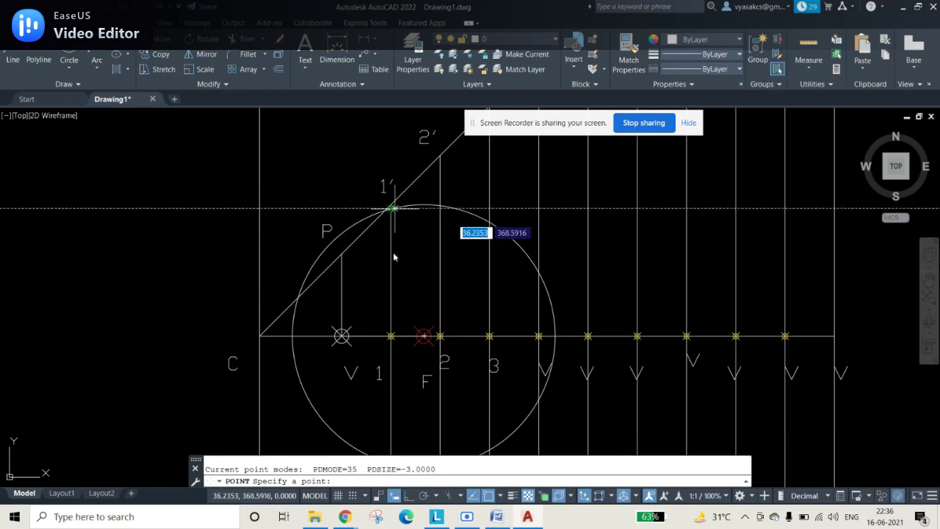
click(393, 212)
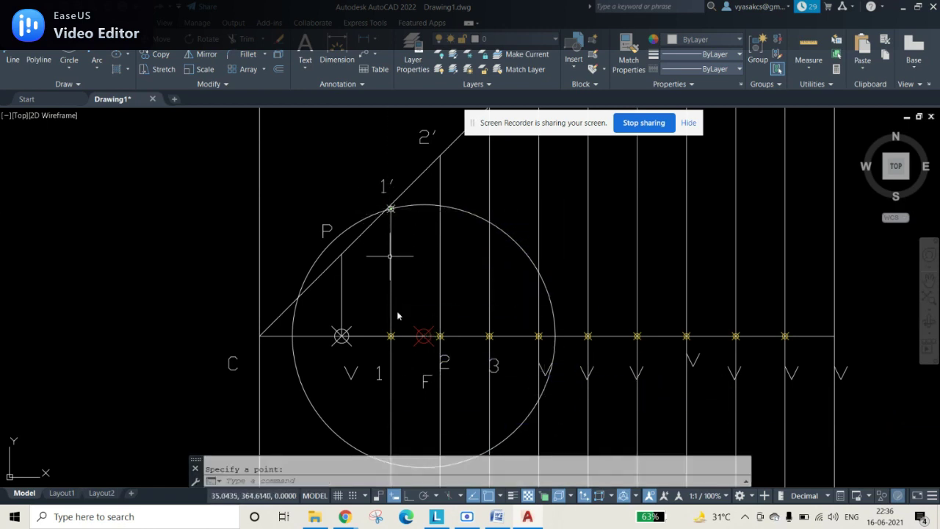
middle_drag(403, 335, 404, 315)
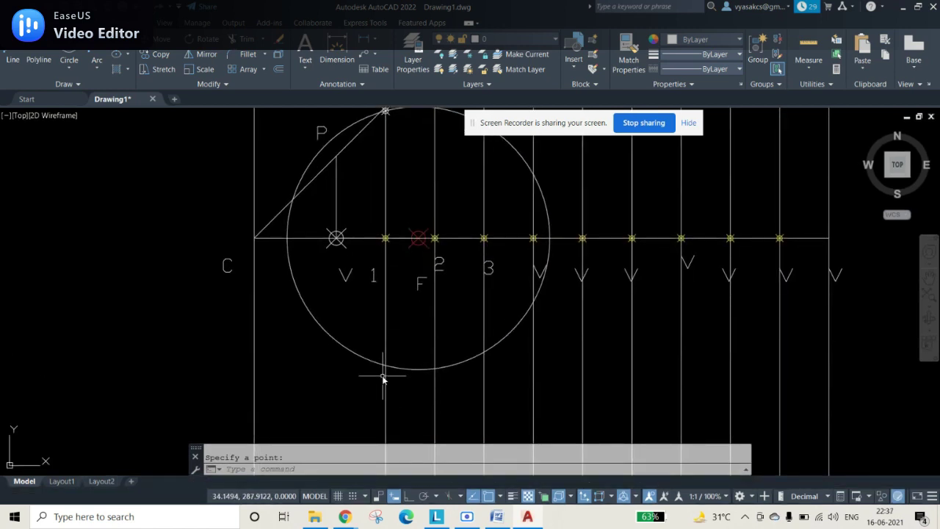
key(Return)
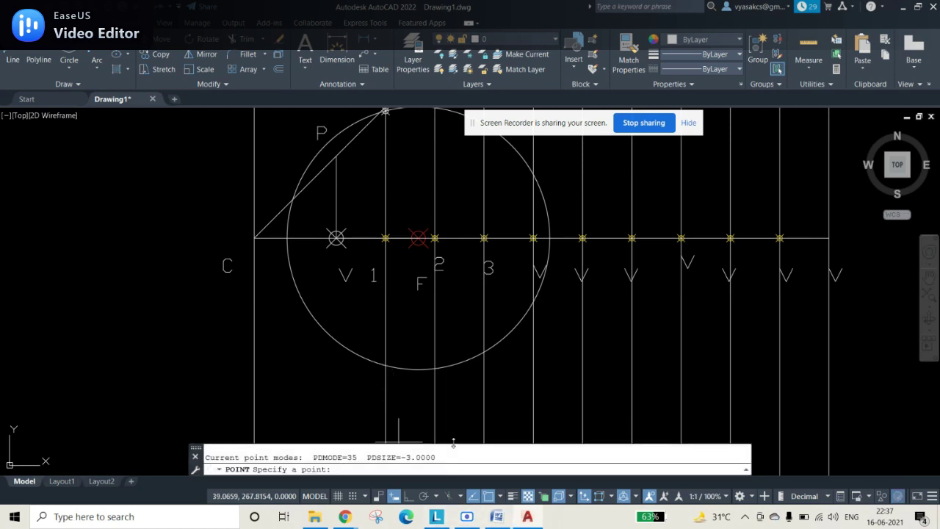
click(385, 366)
Delete the construction circle centred on the focus F, keeping the two marked points on line 1
middle_drag(587, 360, 536, 403)
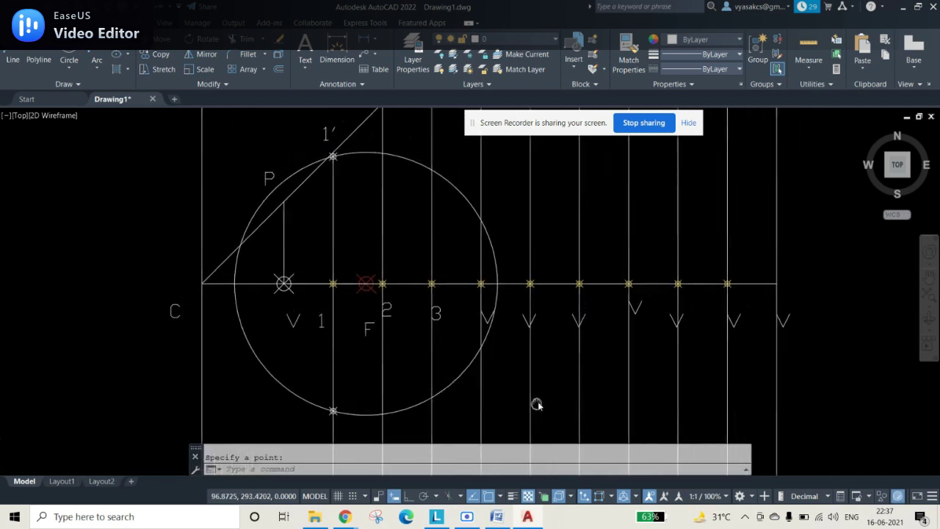
key(Escape)
click(426, 165)
key(Delete)
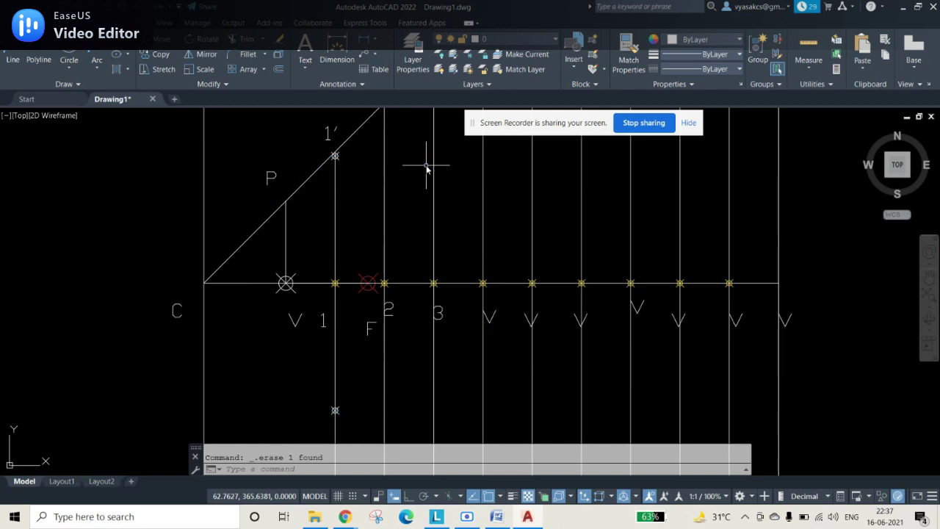
Draw a circle centred on division point 2 with a 55 mm radius reaching the line's upper end at 2'
click(69, 58)
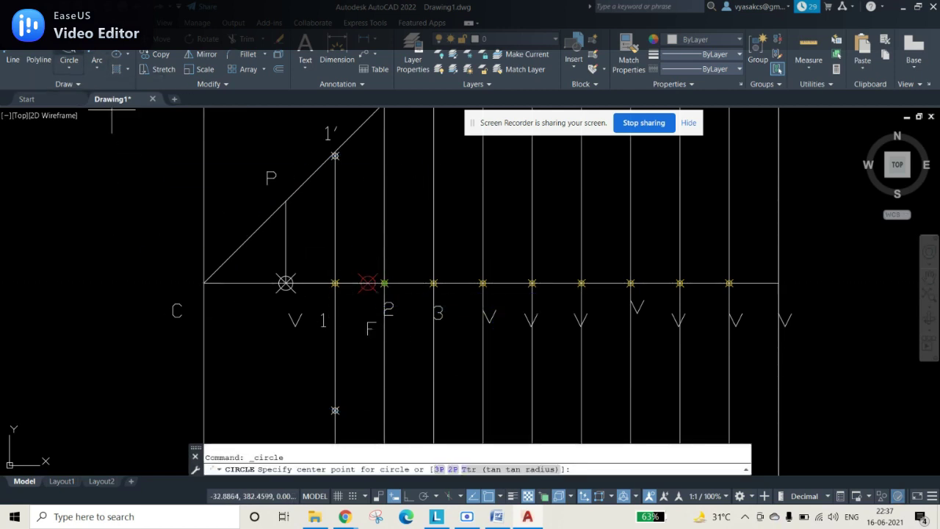
click(384, 282)
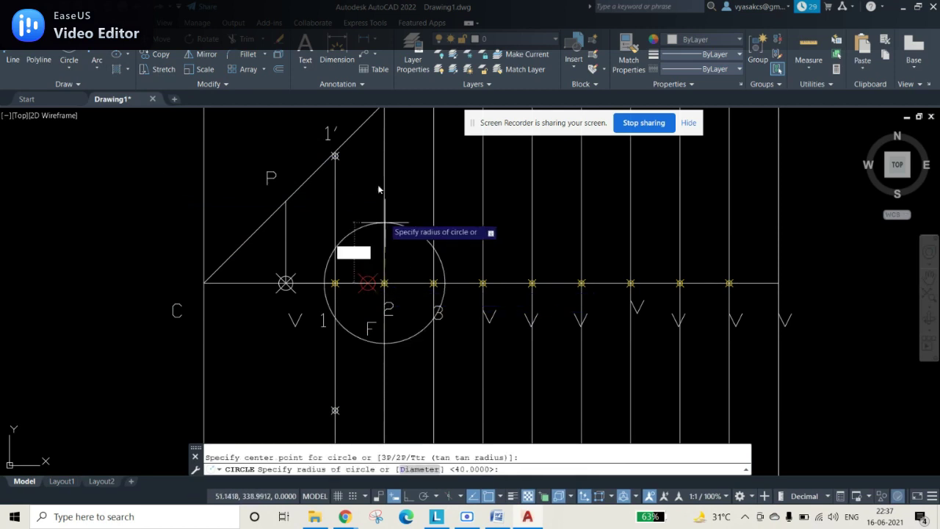
middle_drag(378, 120, 380, 171)
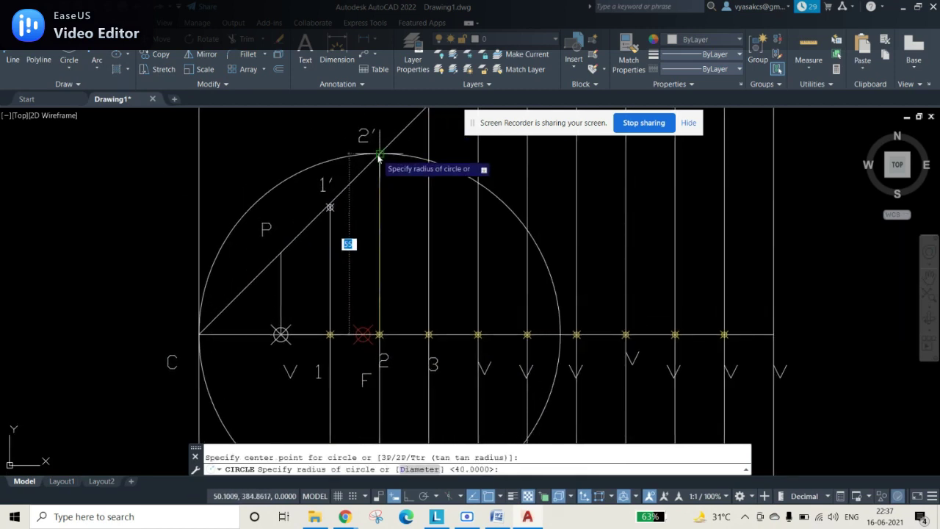
click(379, 155)
Move the new circle by its centre from division point 2 to the focus F
click(539, 248)
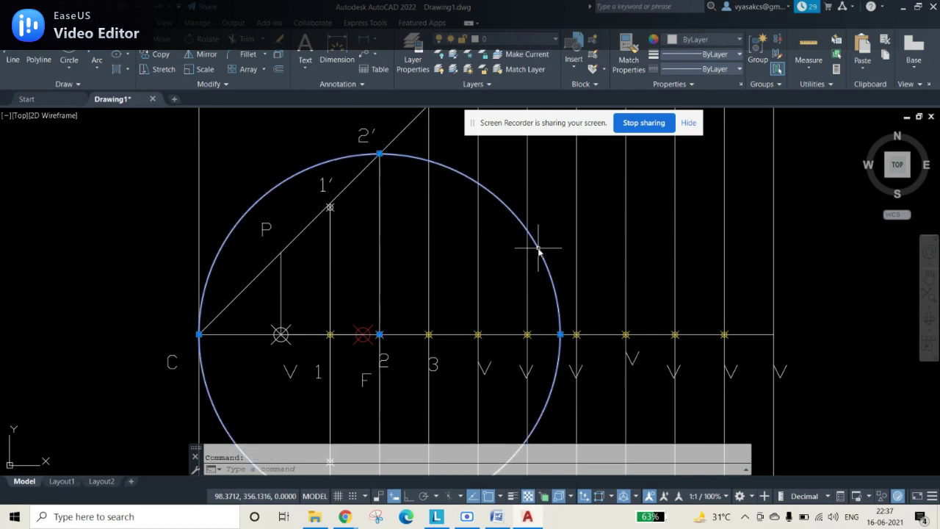
click(378, 335)
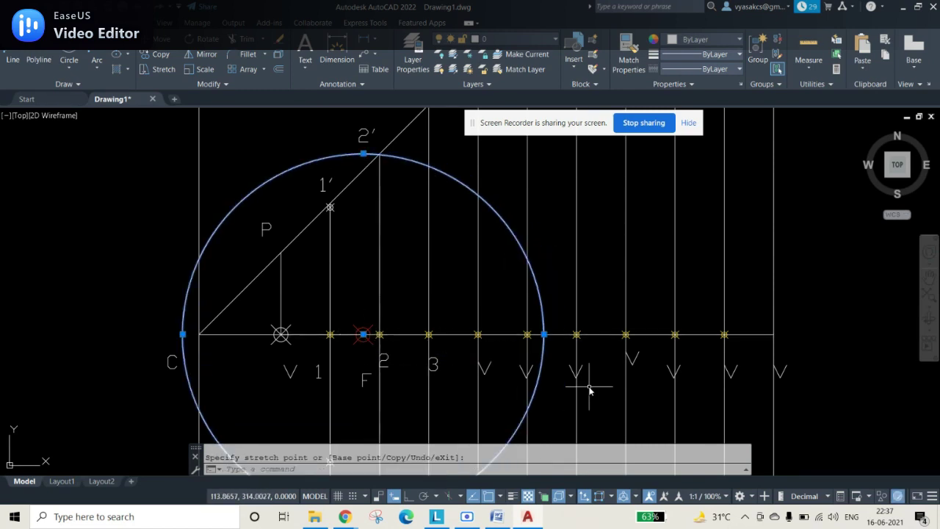
scroll(401, 159, up, 5)
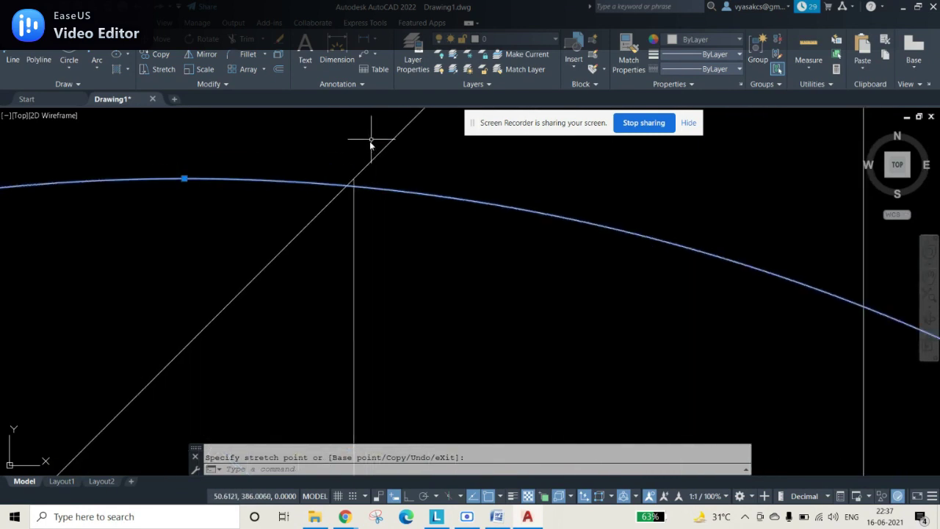
Place points where the circle centred on F crosses vertical line 2, one above and one below the axis
scroll(337, 198, up, 1)
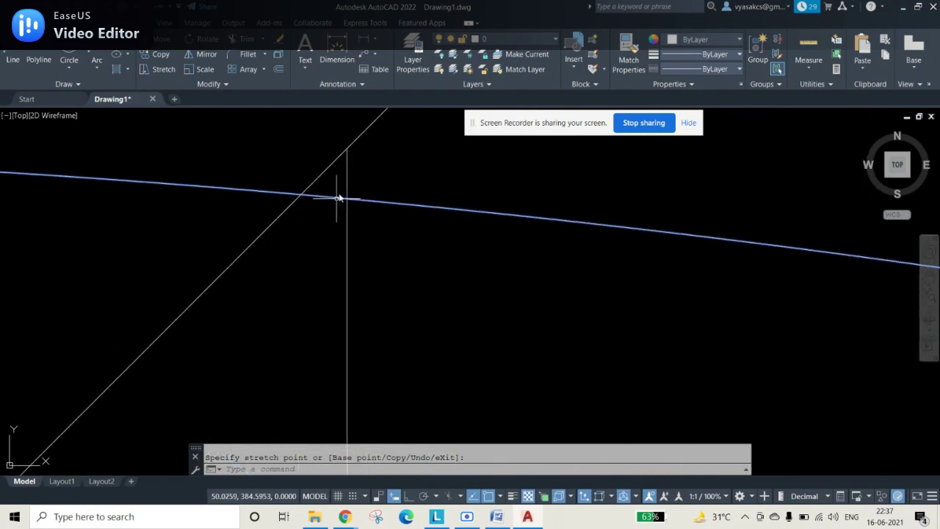
scroll(340, 187, down, 1)
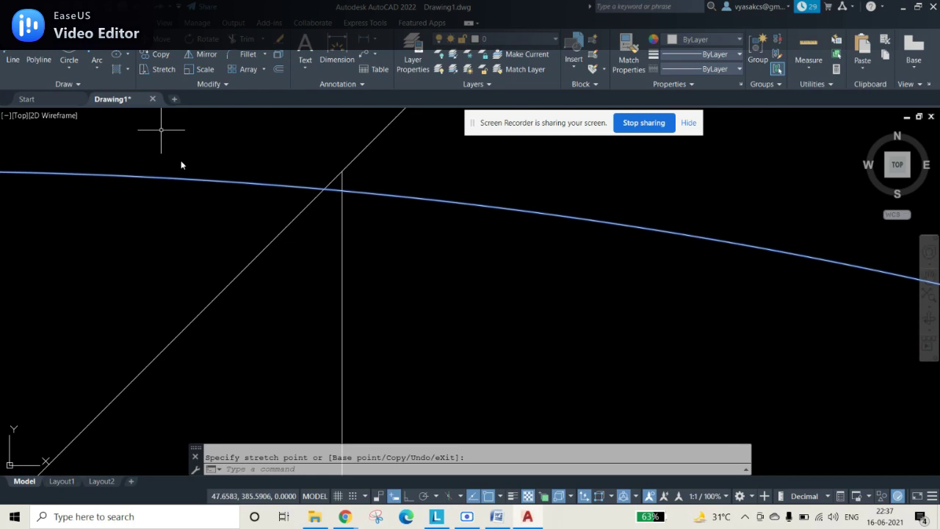
key(Return)
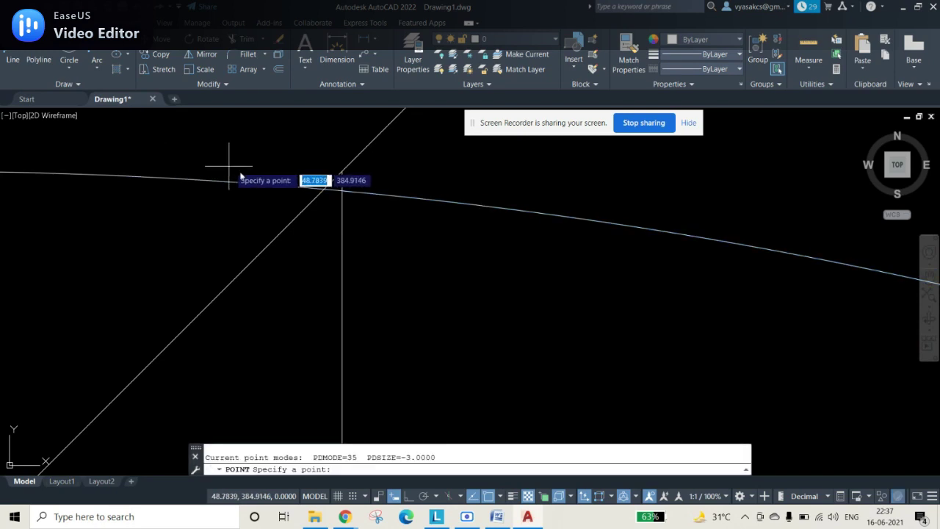
click(340, 191)
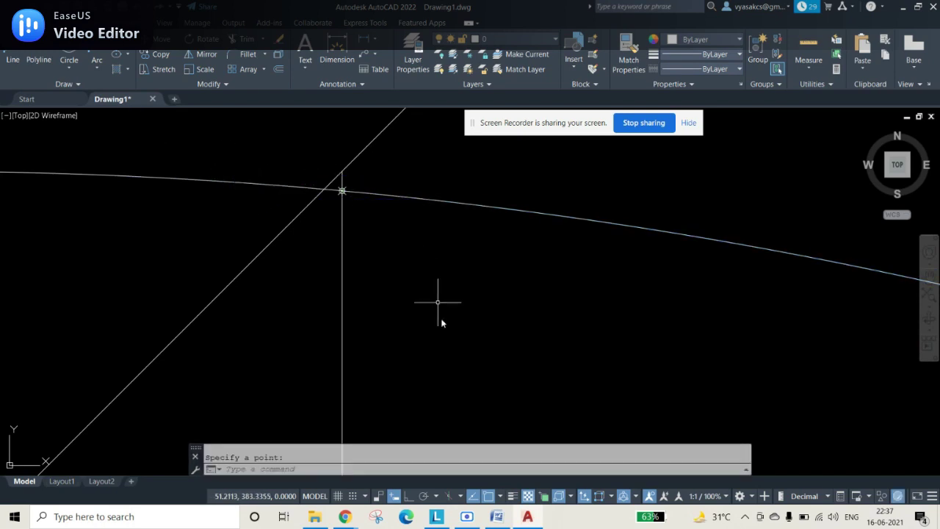
scroll(436, 364, down, 5)
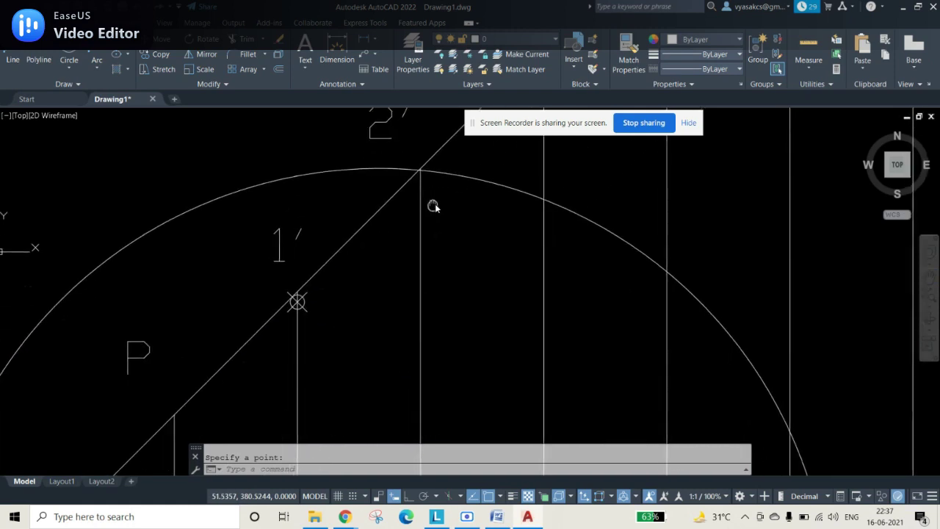
middle_drag(464, 347, 455, 249)
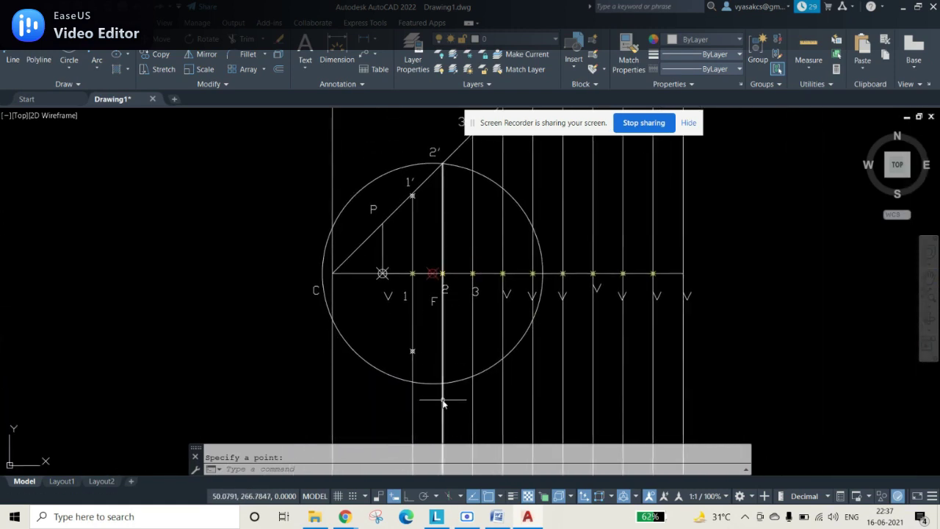
key(Return)
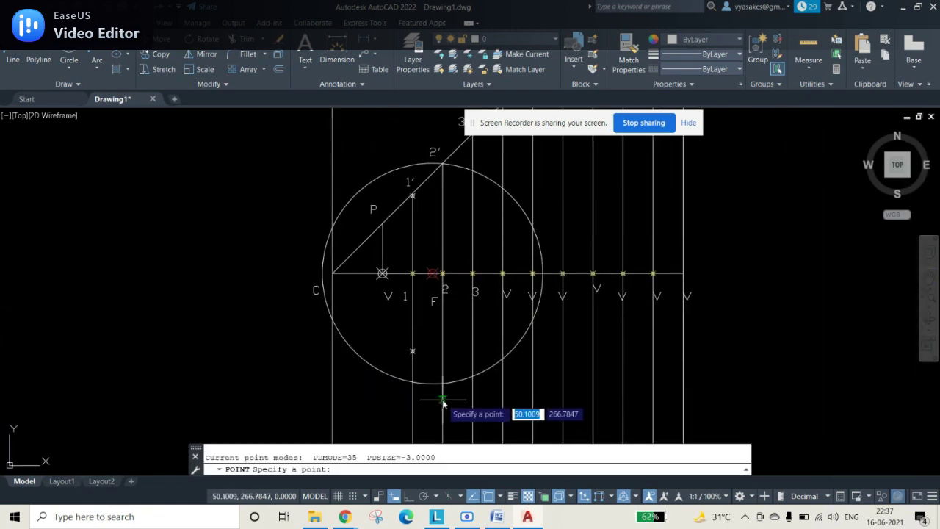
click(442, 385)
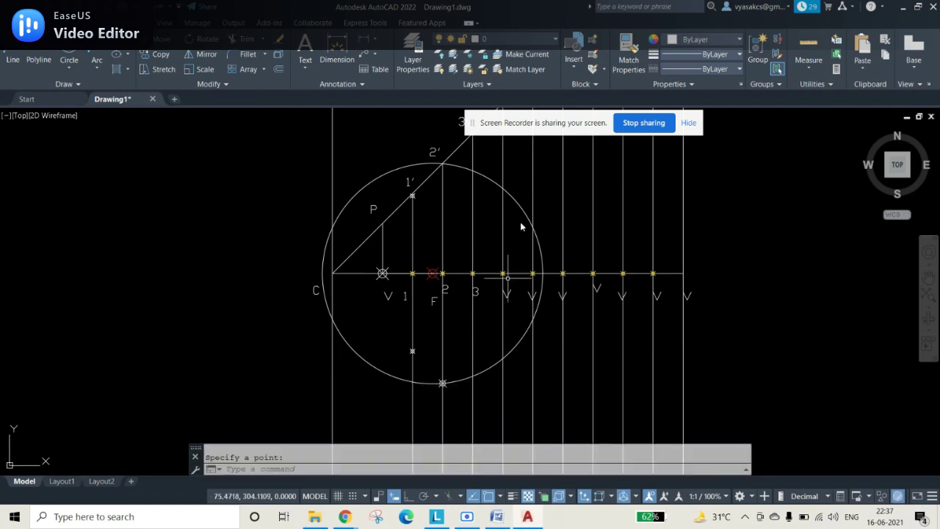
Replace the circle on the focus F with a new circle centred on division point 3 and passing through 3'
click(518, 207)
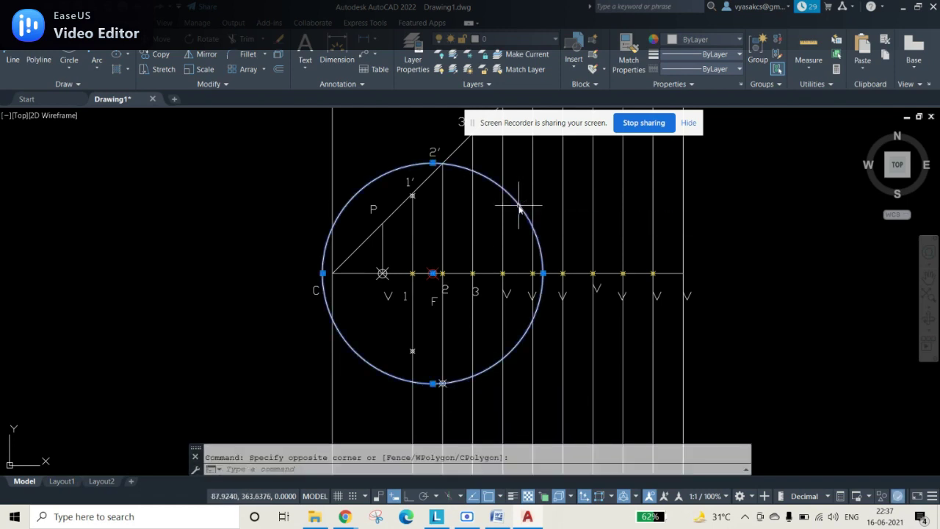
key(Delete)
middle_drag(541, 208, 521, 262)
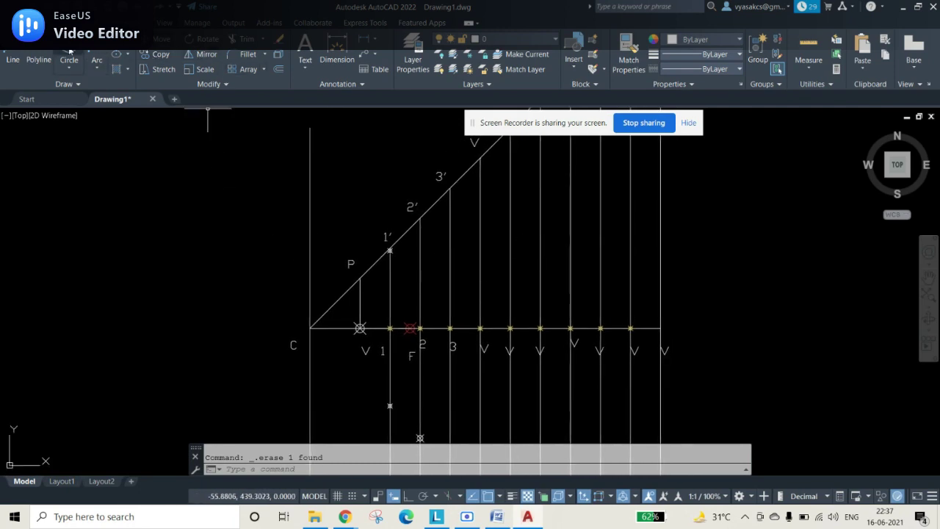
click(69, 57)
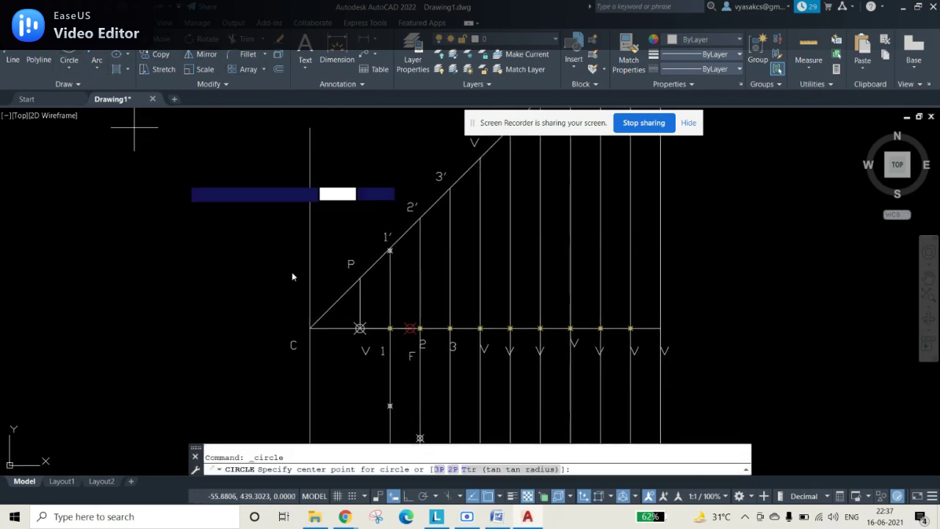
click(449, 329)
click(450, 189)
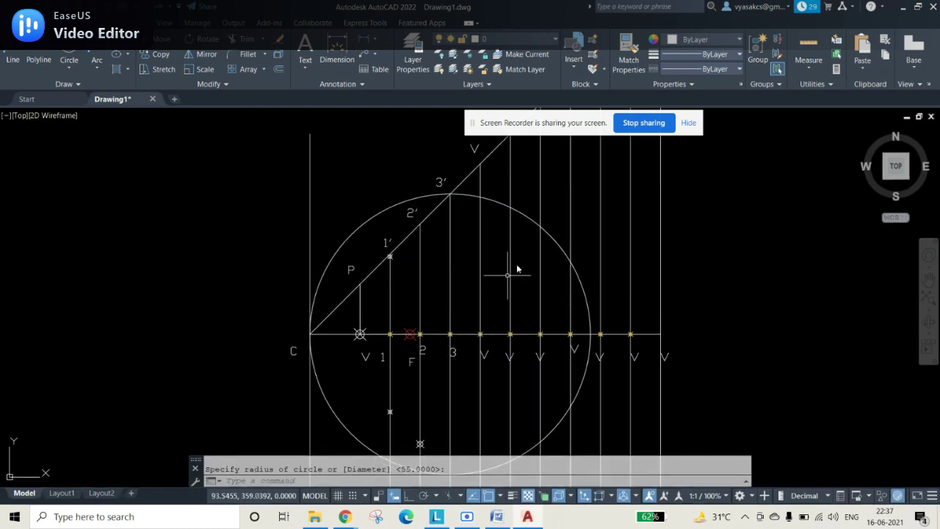
Move the new circle by its centre from division point 3 to the focus F
click(547, 237)
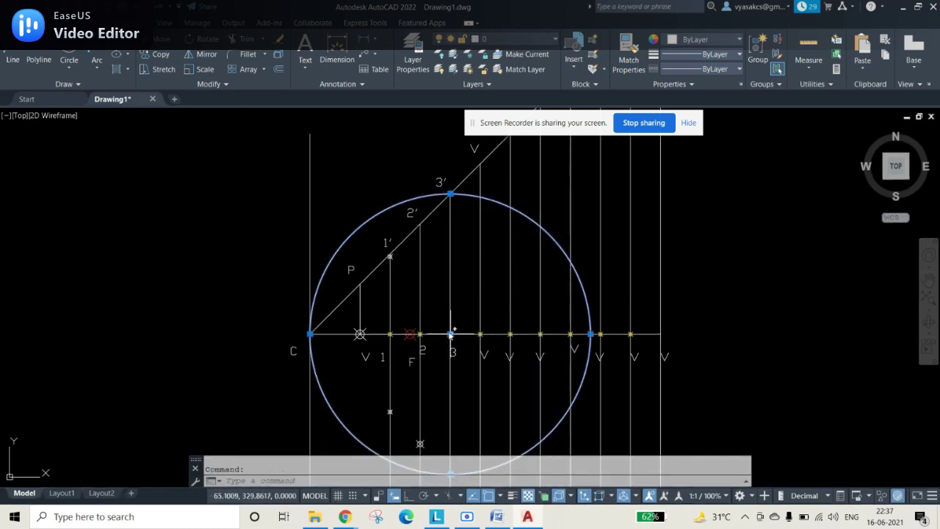
click(450, 334)
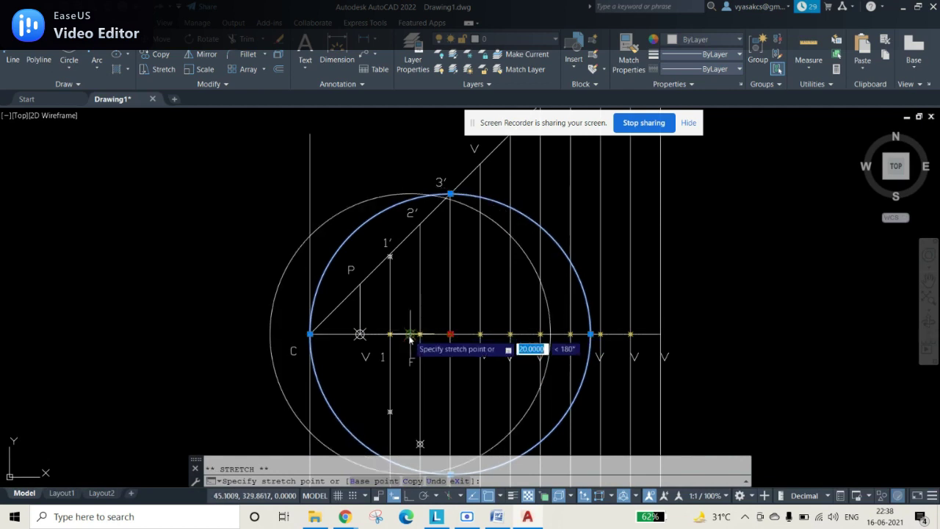
click(410, 335)
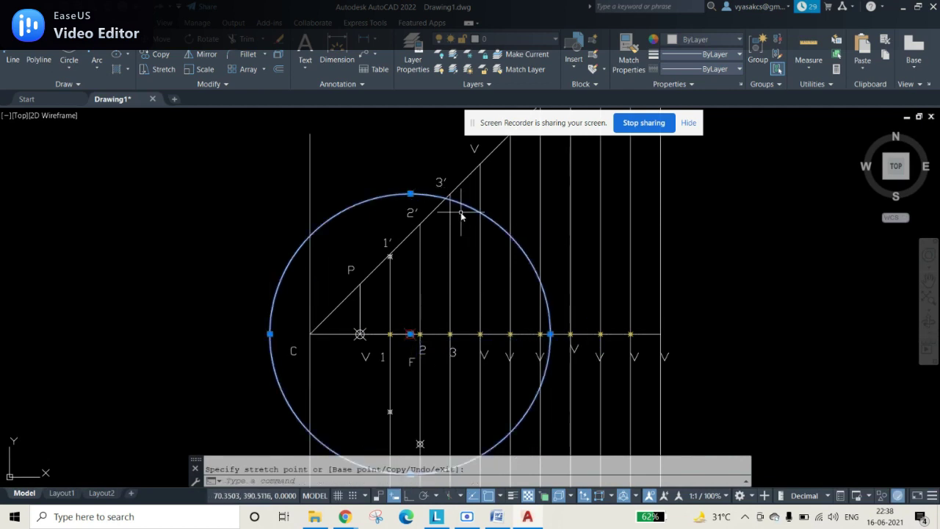
Place points where the circle crosses vertical line 3, one above and one below the axis
key(Return)
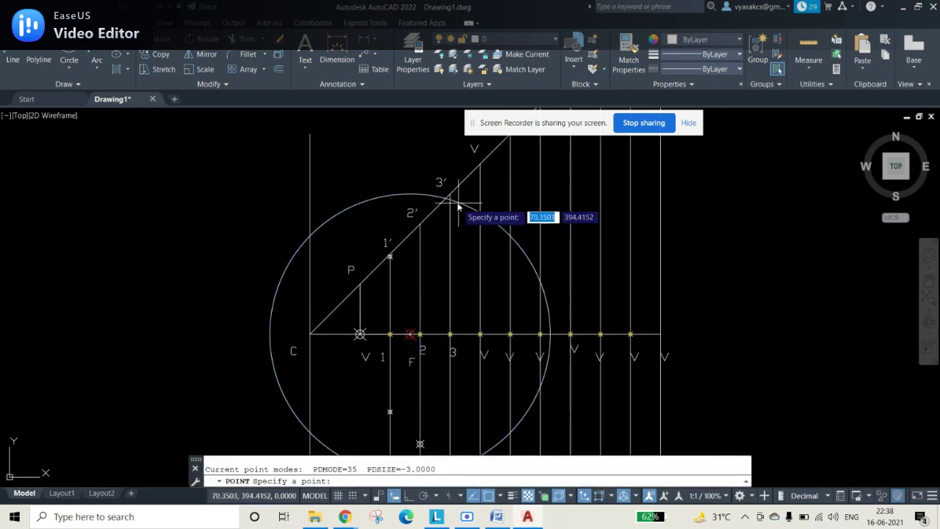
click(450, 199)
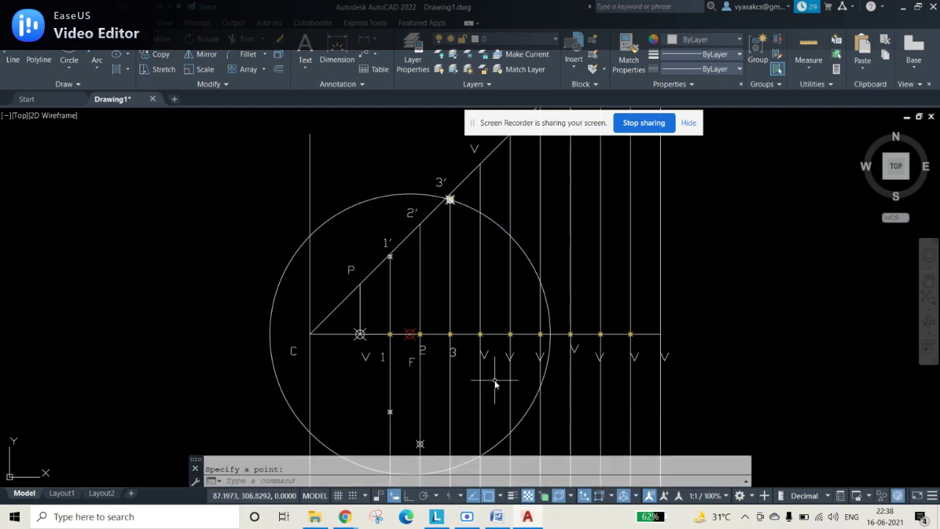
middle_drag(494, 381, 476, 300)
key(Return)
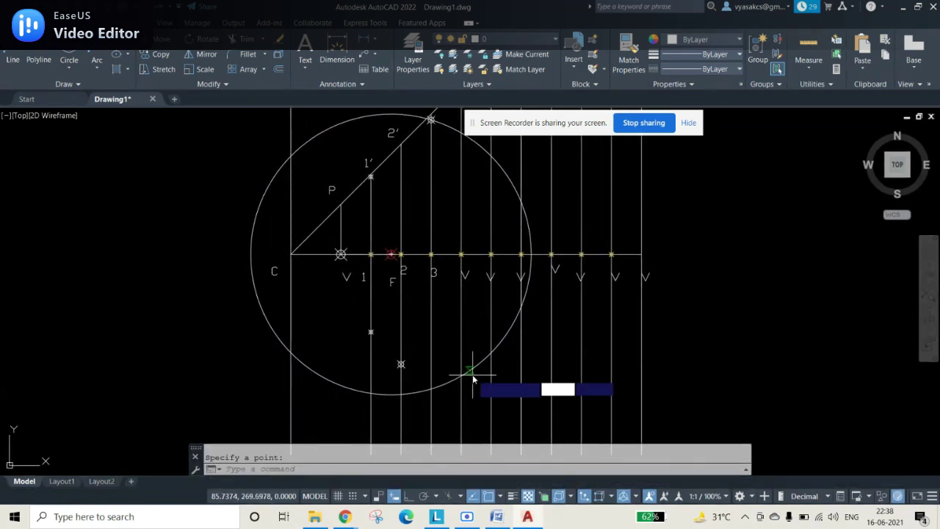
click(431, 387)
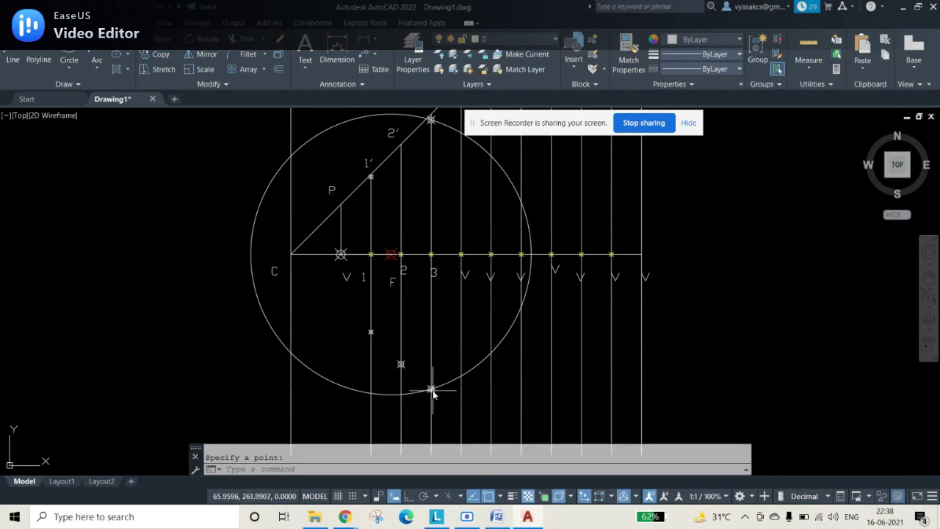
Recentre the existing circle on the fourth division point and enlarge it to reach that vertical line's upper end on the inclined line
mouse_move(661, 316)
middle_down()
mouse_move(656, 340)
mouse_move(612, 351)
middle_up()
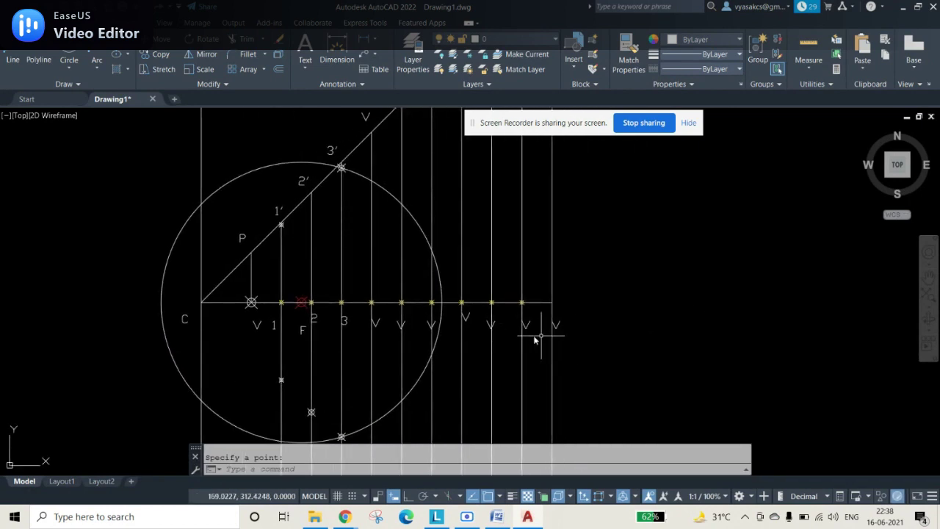
key(Escape)
click(392, 205)
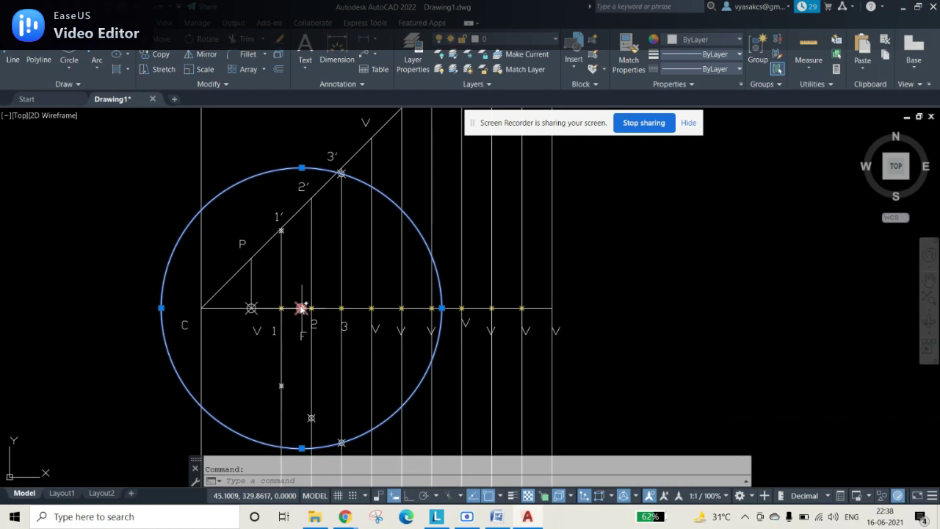
click(371, 307)
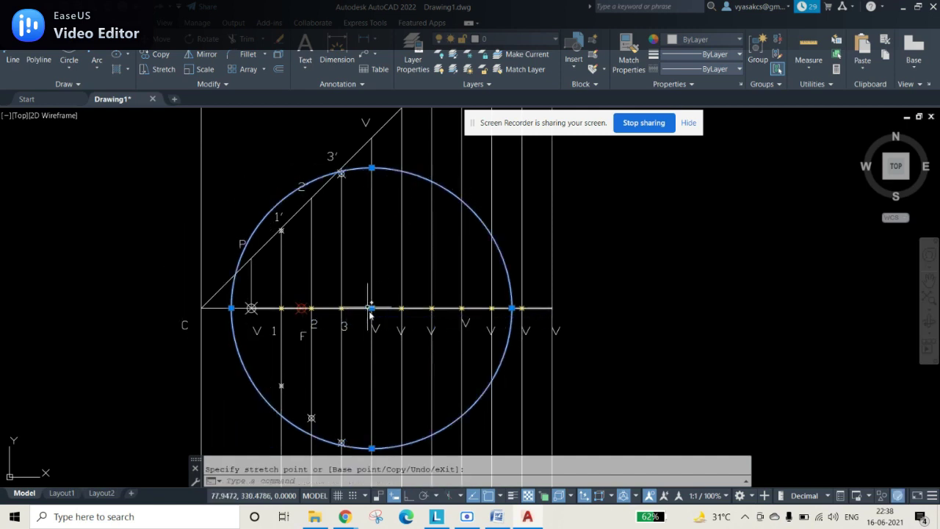
click(371, 170)
click(372, 141)
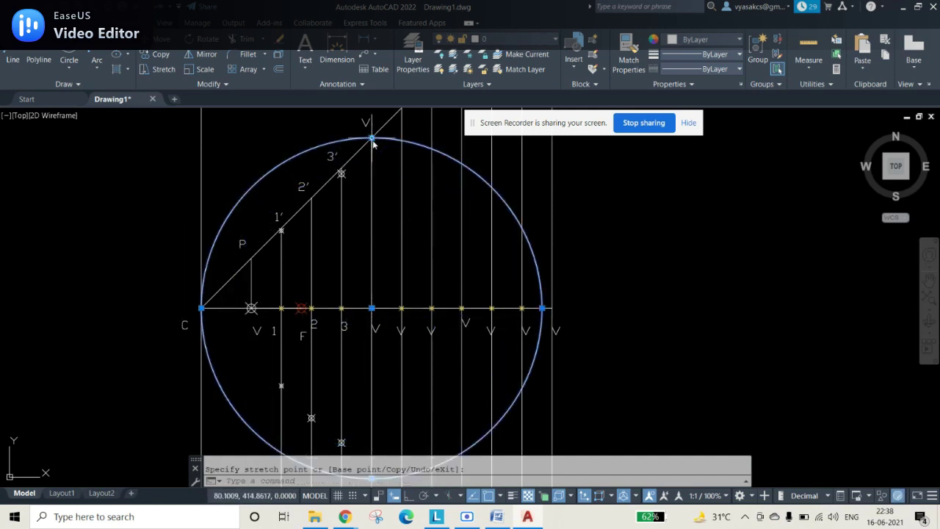
Move the enlarged circle by its centre from the fourth division point back to the focus F
middle_drag(419, 283, 434, 241)
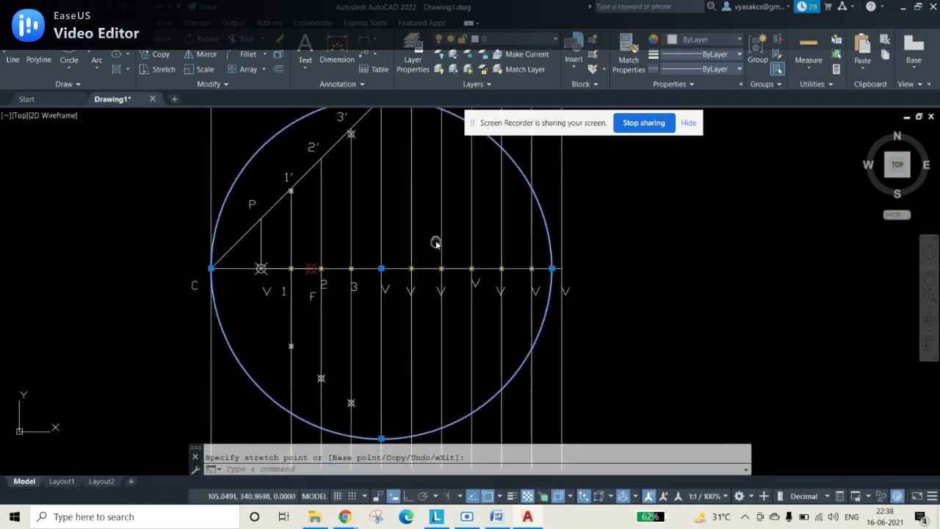
click(381, 267)
click(311, 267)
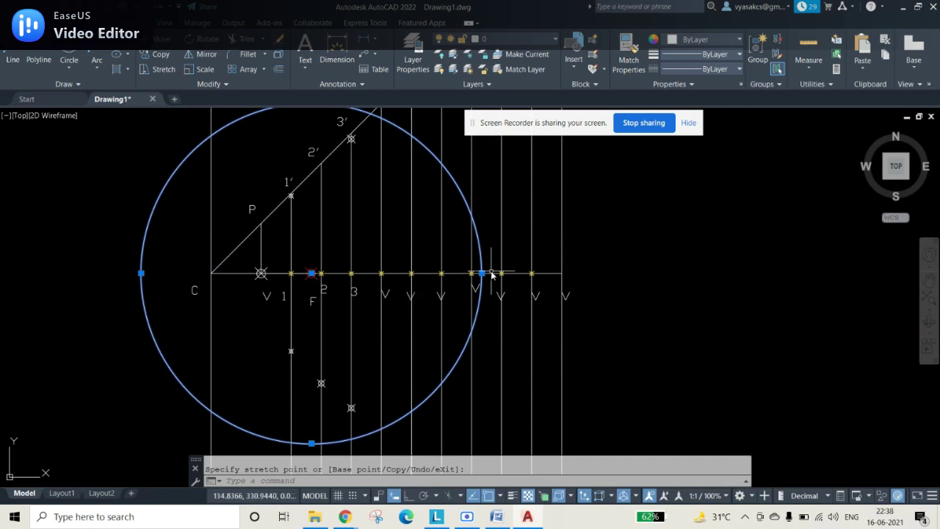
Place points where the circle crosses the fourth vertical line, one above and one below the axis
text(PO)
key(Return)
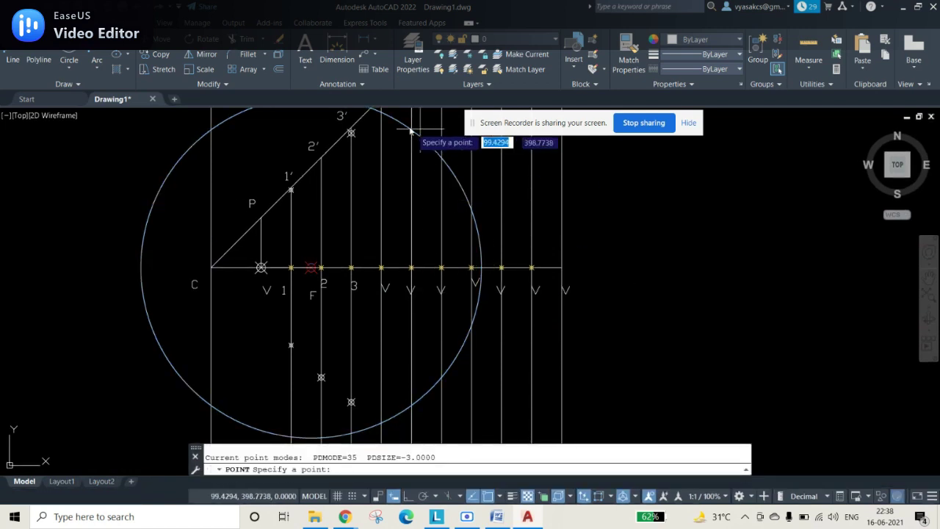
click(381, 112)
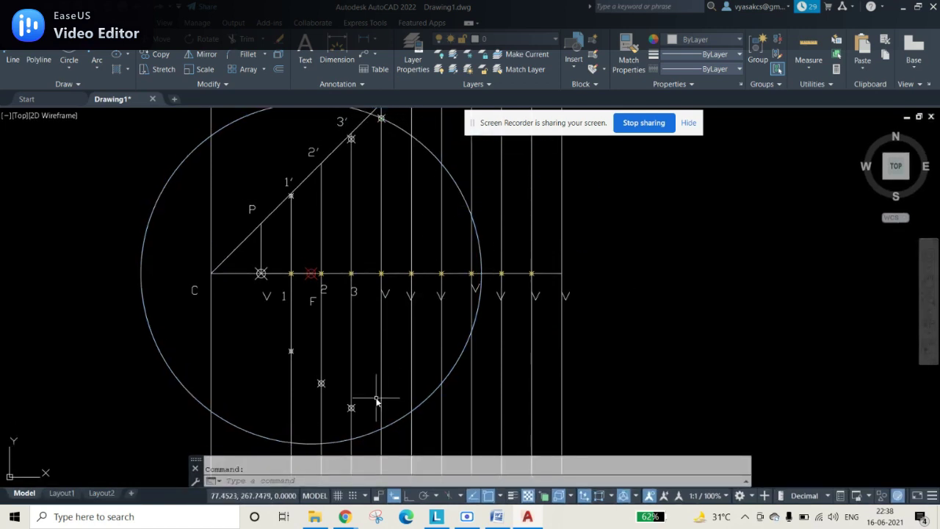
key(Return)
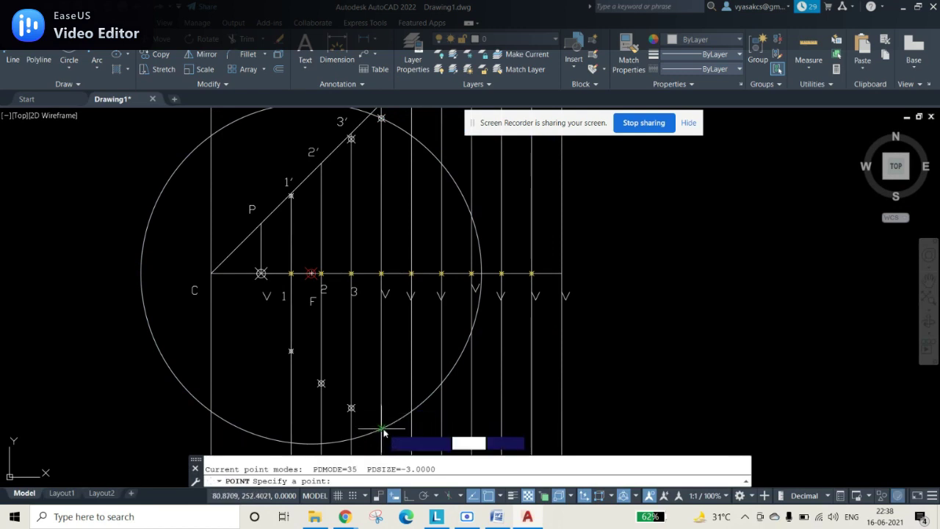
click(381, 428)
Resize the circle from the fifth division point to that line's upper end on the inclined line, and return its centre to the focus F
scroll(556, 361, down, 3)
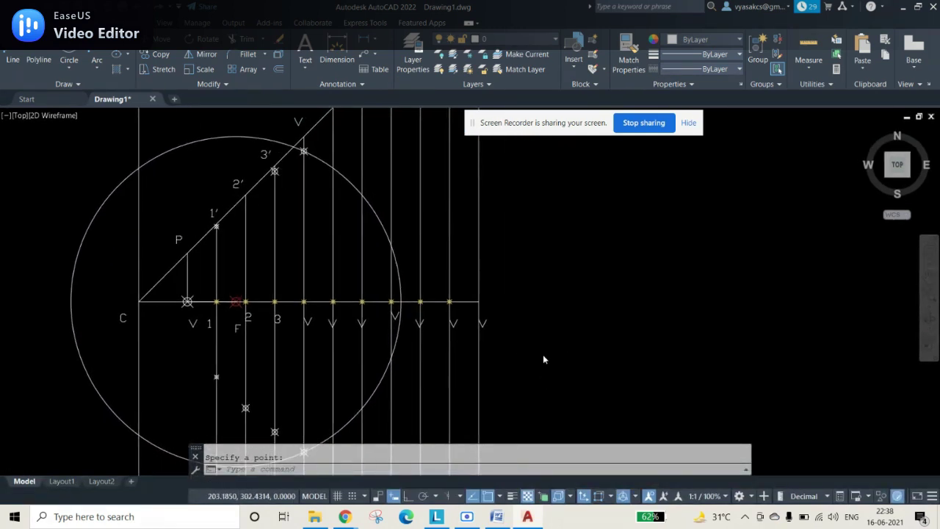
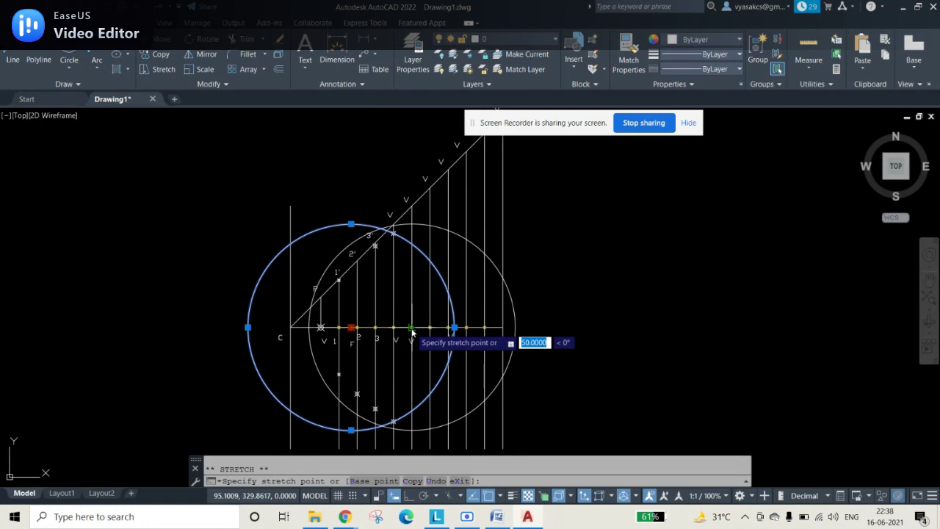
click(411, 205)
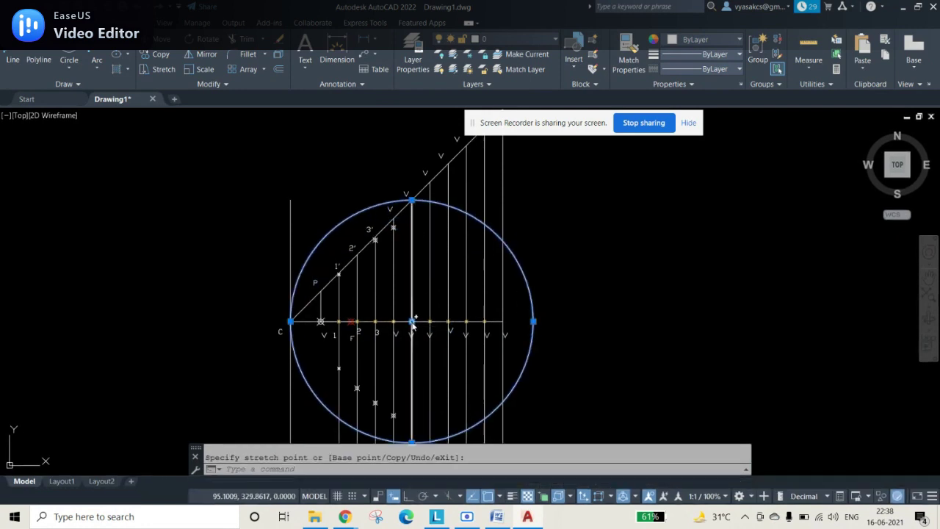
click(351, 327)
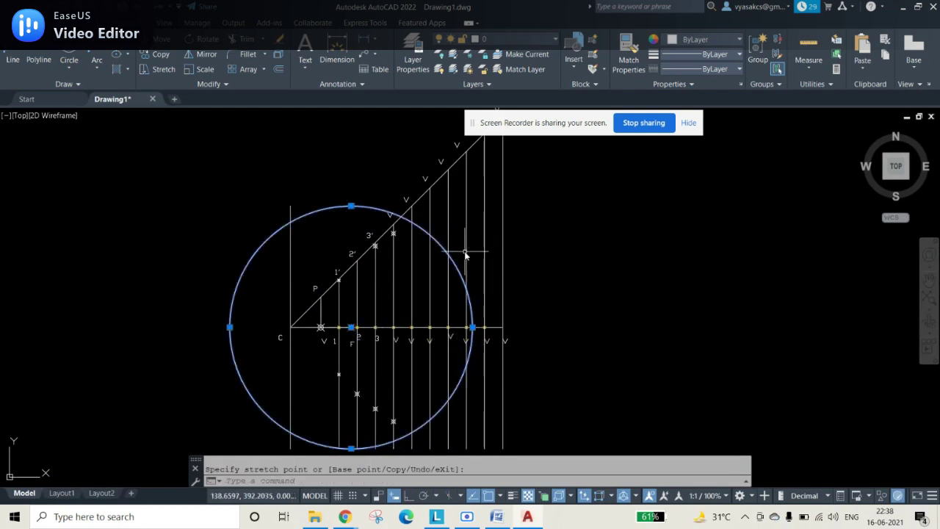
key(Escape)
Place points where the circle crosses the fifth vertical line, one above and one below the axis
text(po)
key(Return)
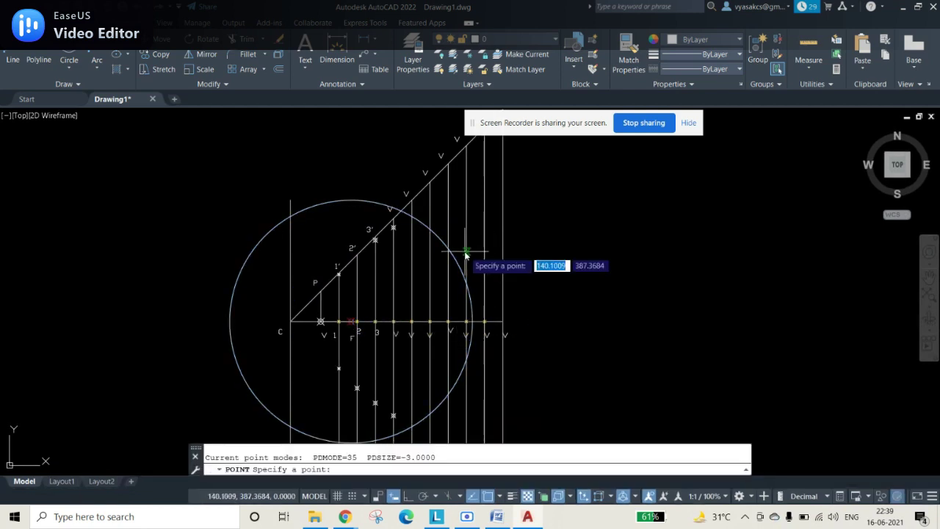
click(414, 216)
key(Return)
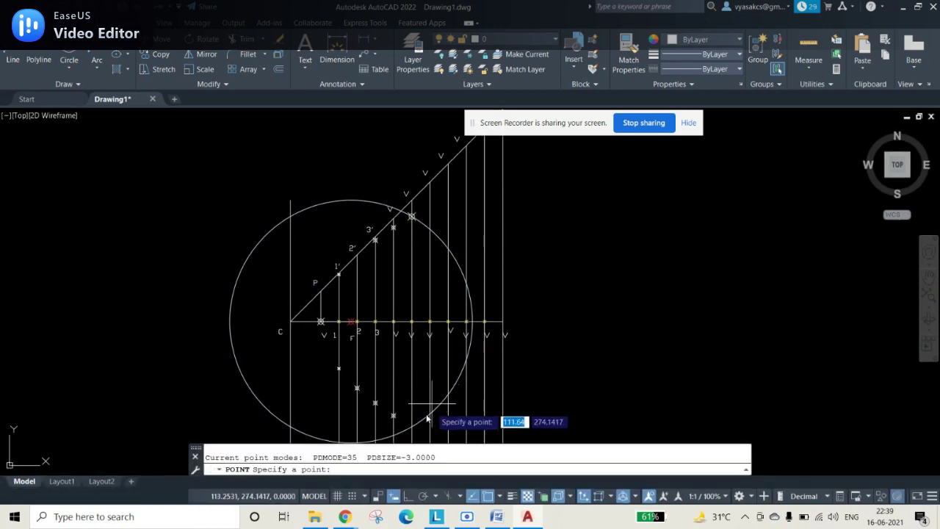
click(414, 425)
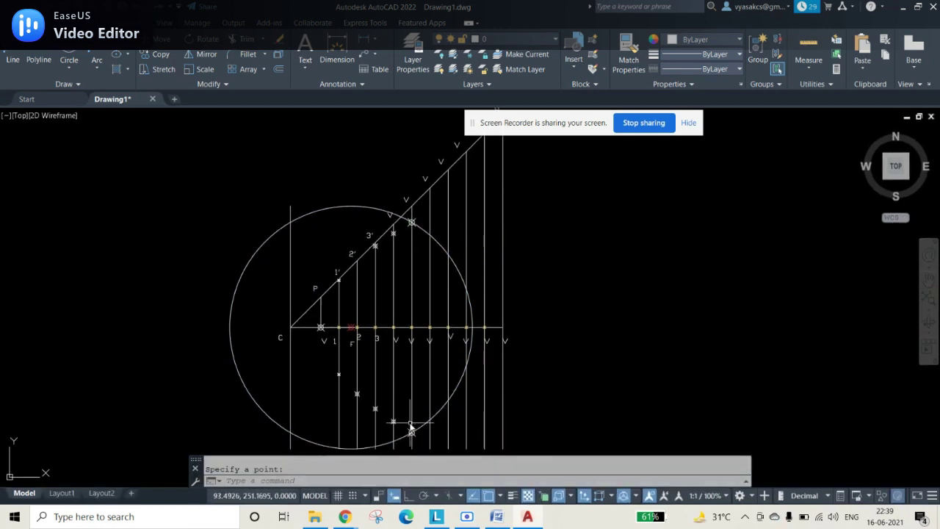
Move the circle's centre from the focus F to the sixth division point and enlarge it to that line's upper end on the inclined line
click(427, 230)
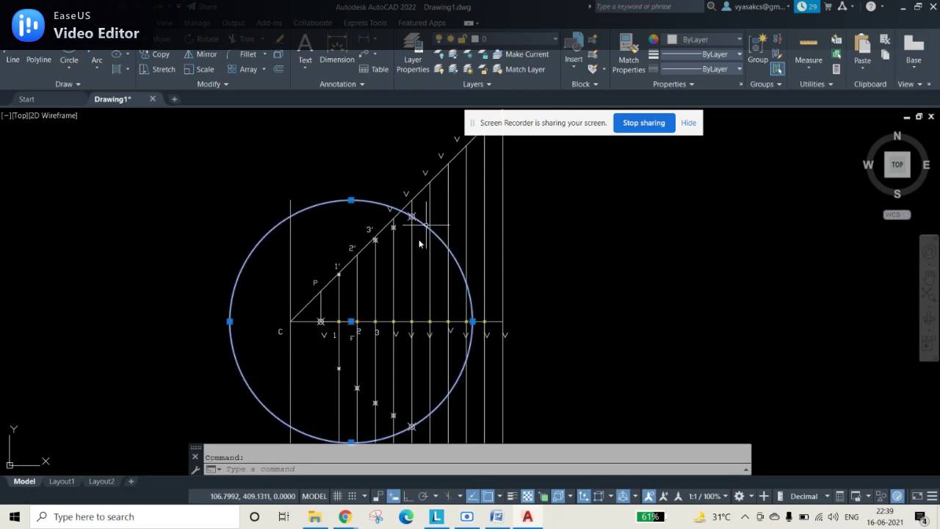
click(351, 327)
click(430, 328)
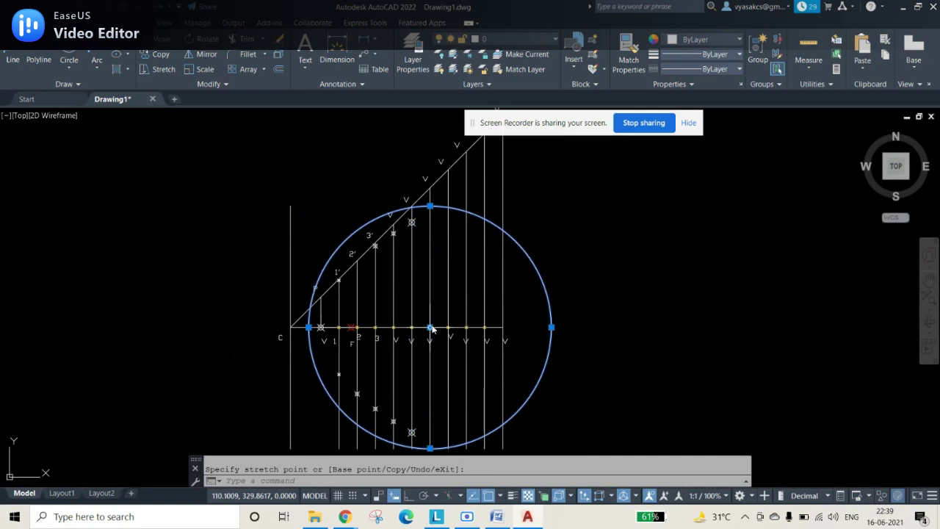
click(429, 188)
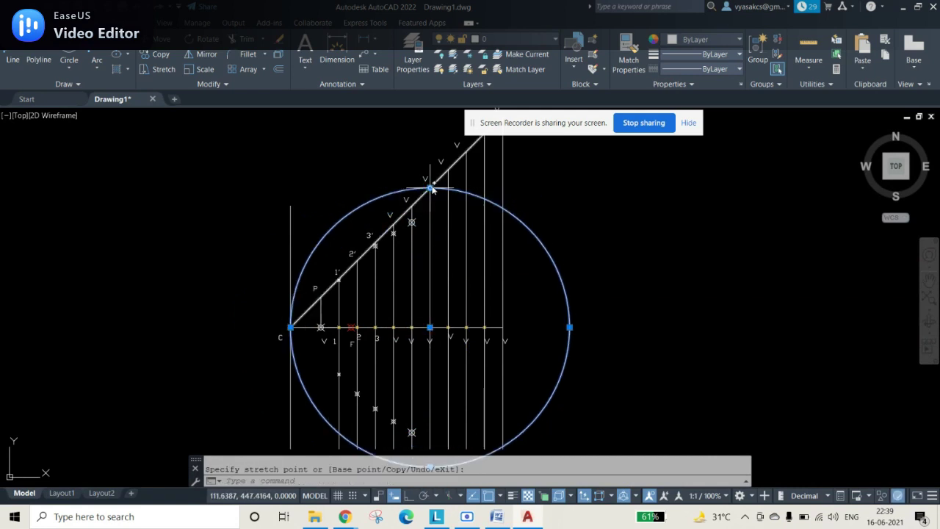
click(432, 328)
click(431, 323)
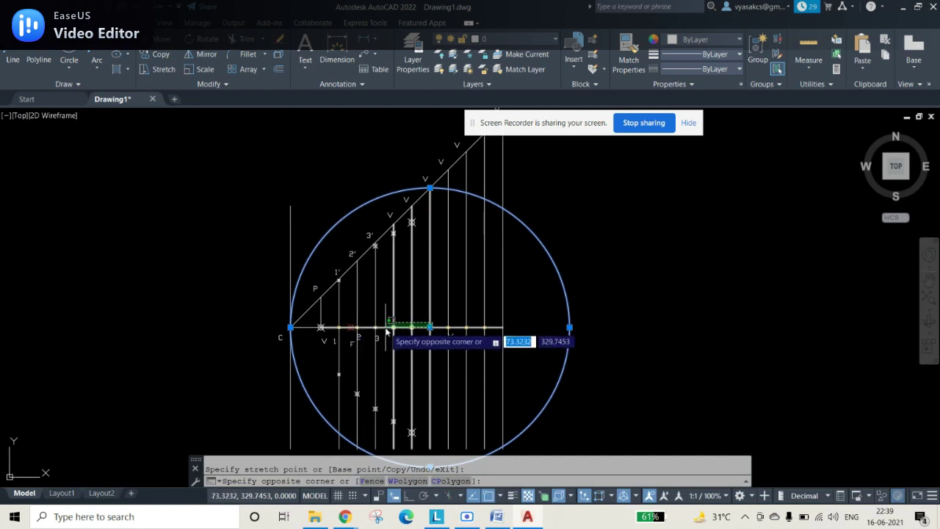
key(Escape)
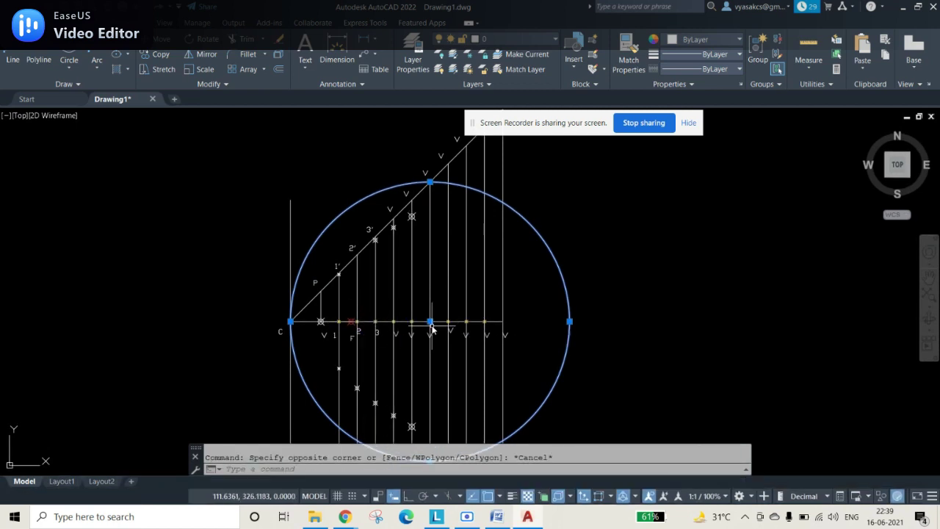
click(431, 326)
key(Escape)
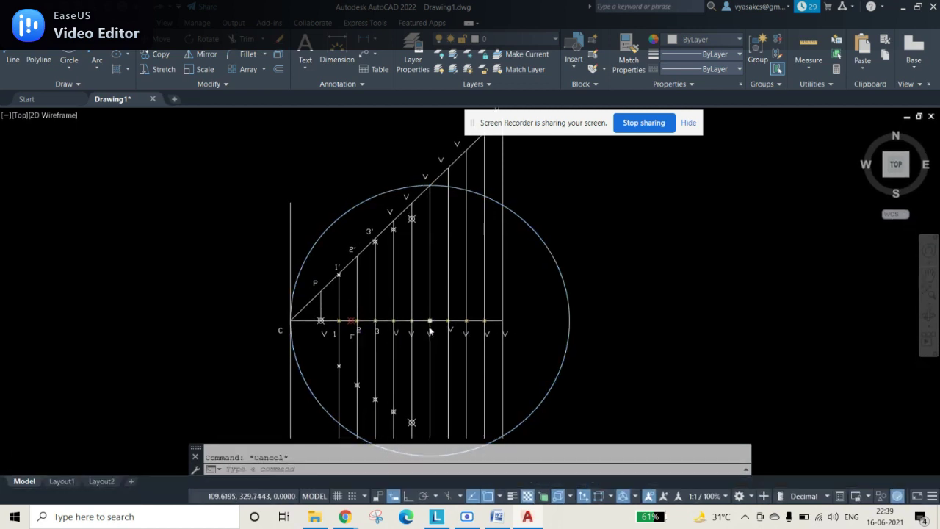
Move the enlarged circle by its centre from the sixth division point back to the focus F
click(533, 235)
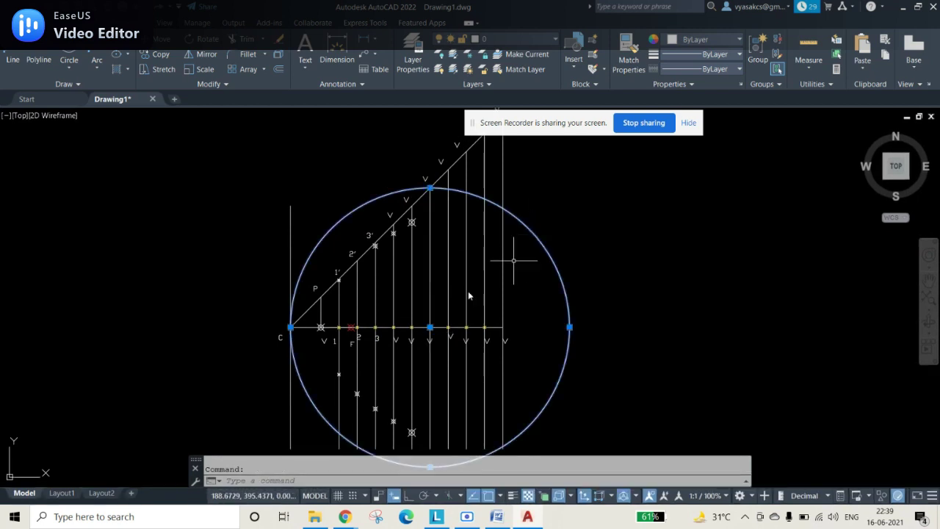
click(430, 326)
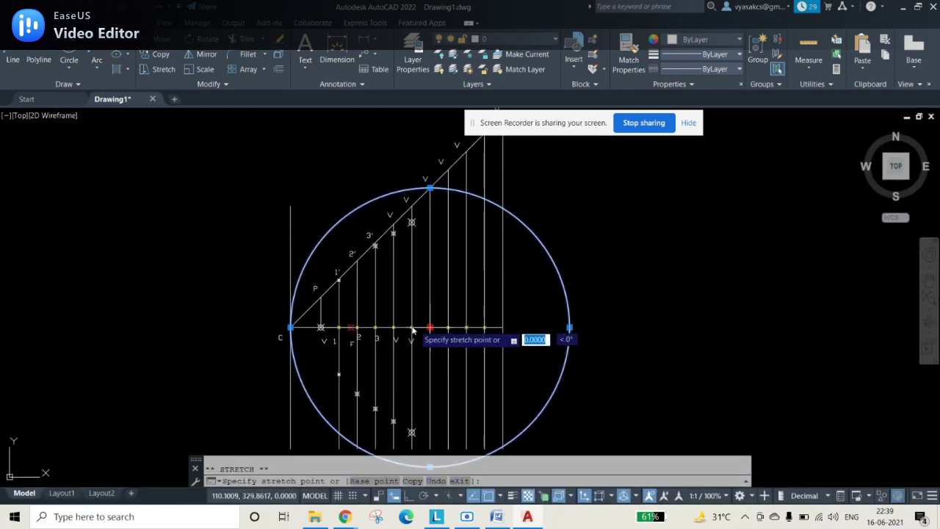
click(351, 327)
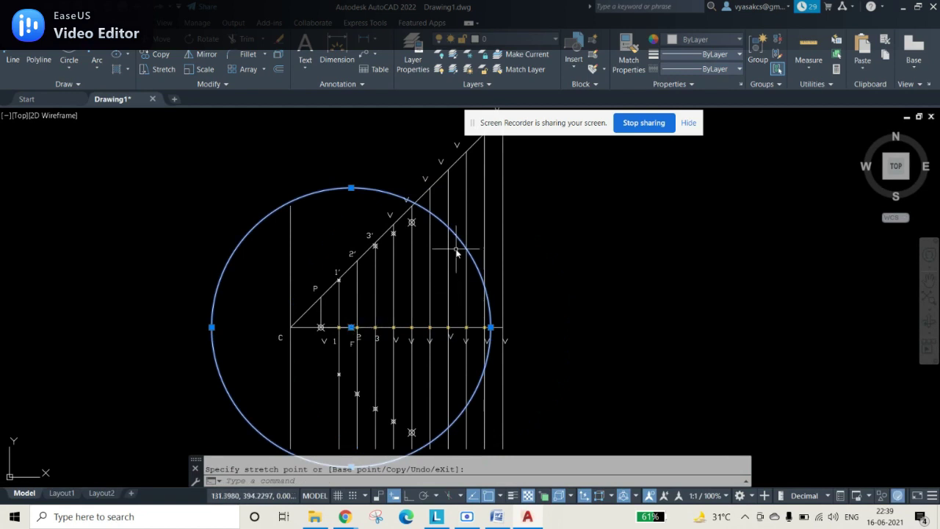
Place points where the circle crosses the sixth vertical line, one above and one below the axis
text(po)
key(Return)
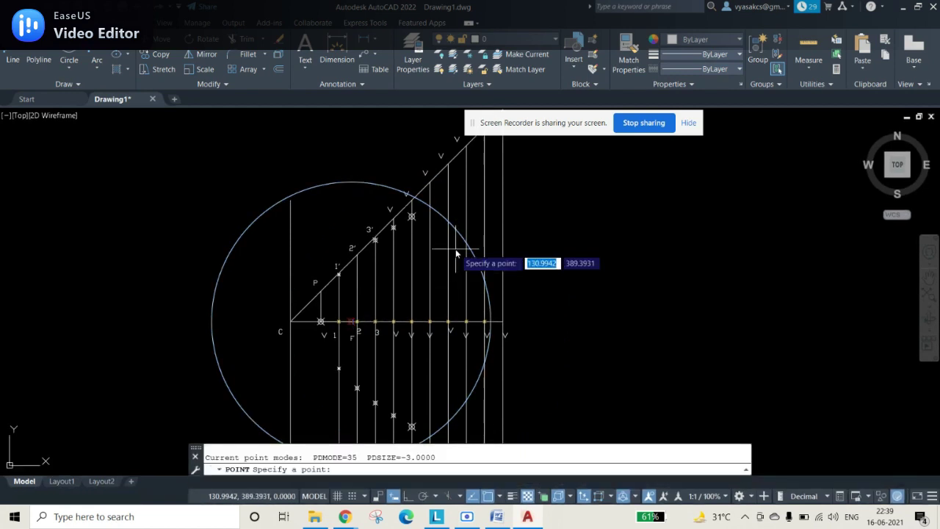
click(429, 207)
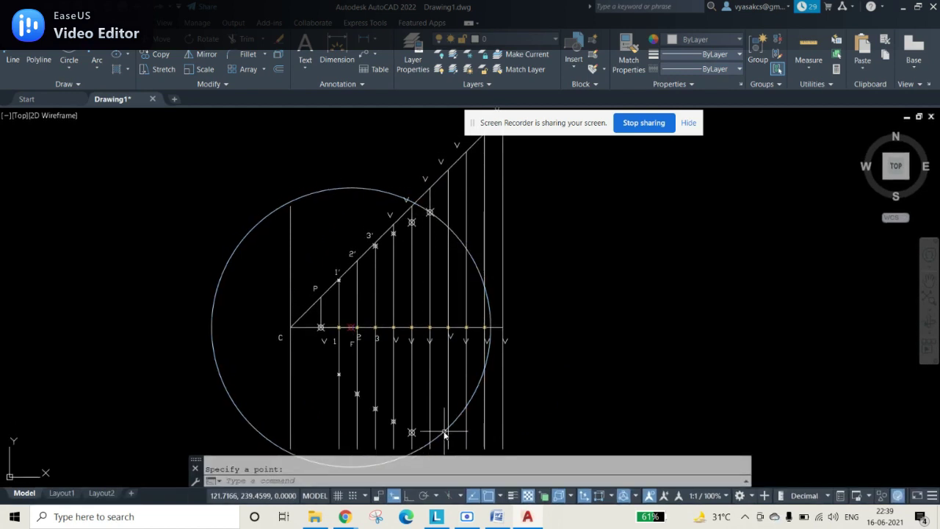
key(Return)
click(429, 432)
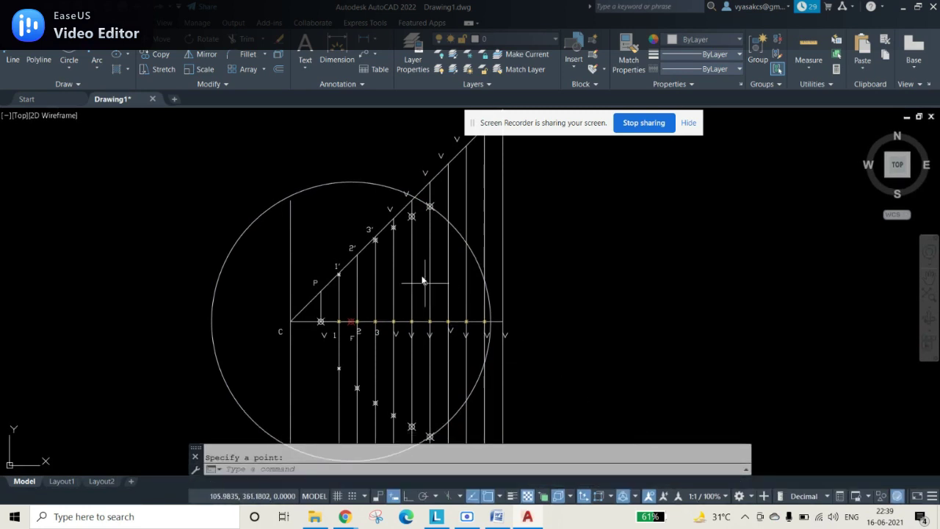
Move the circle's centre to the seventh division point and enlarge it to that line's upper end on the inclined line
scroll(514, 264, down, 4)
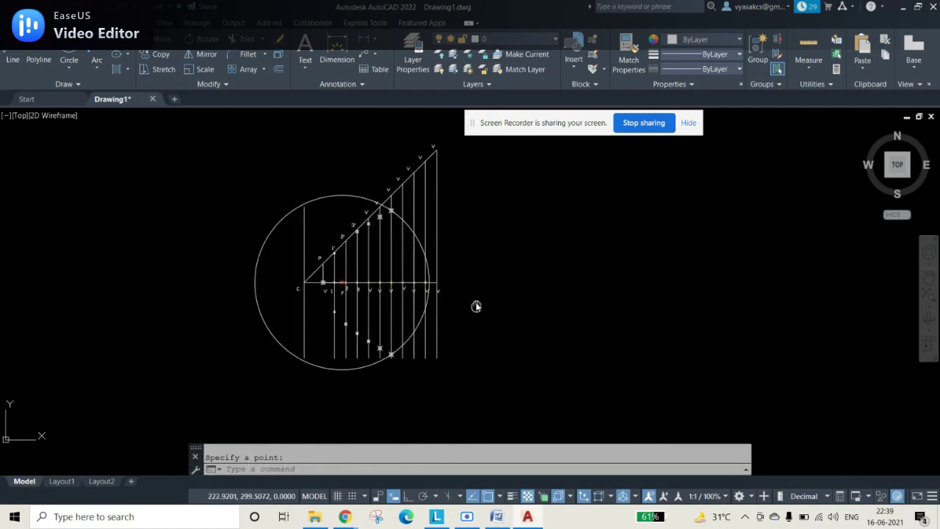
scroll(475, 300, up, 2)
click(367, 170)
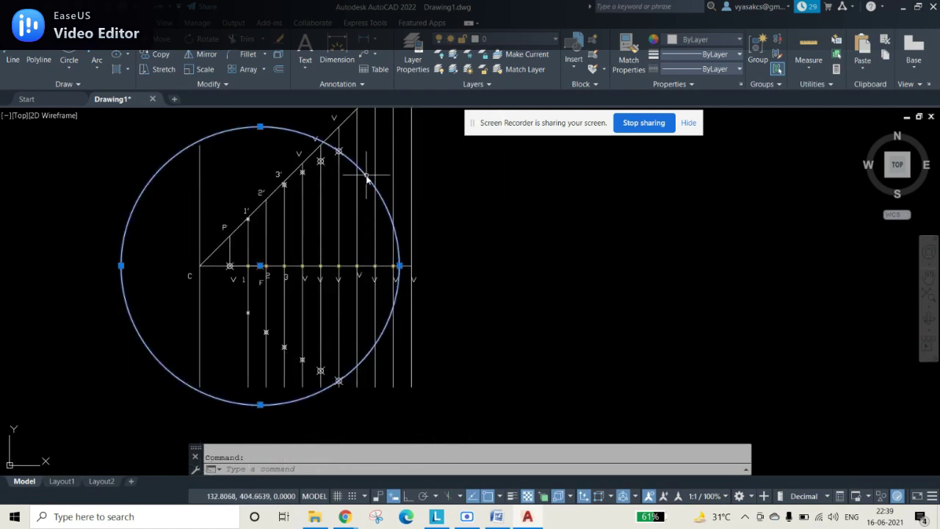
click(260, 272)
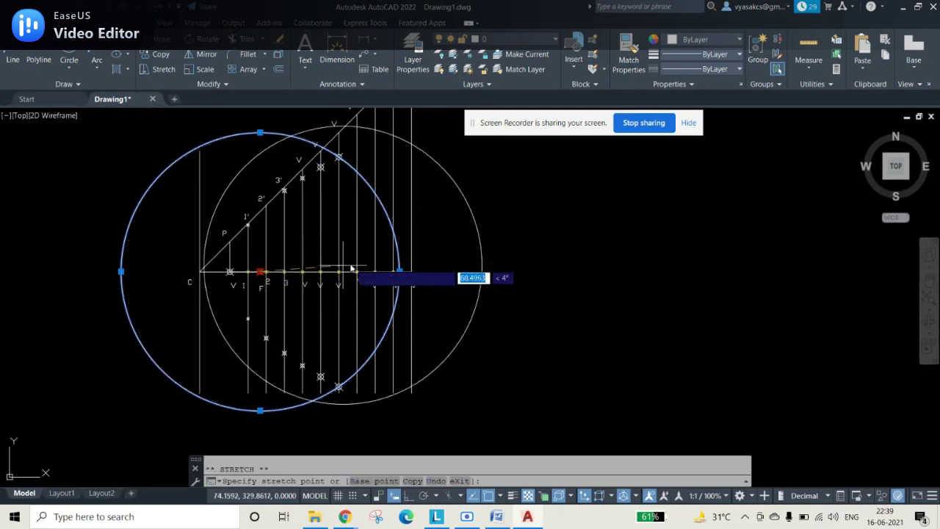
click(357, 271)
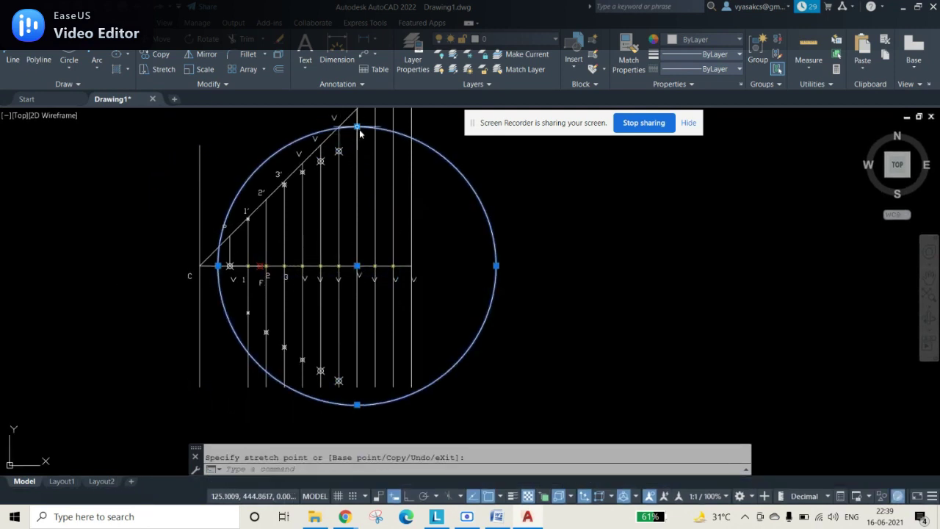
middle_drag(397, 169, 393, 211)
click(332, 157)
Move the enlarged circle by its centre from the seventh division point back to the focus F
click(357, 307)
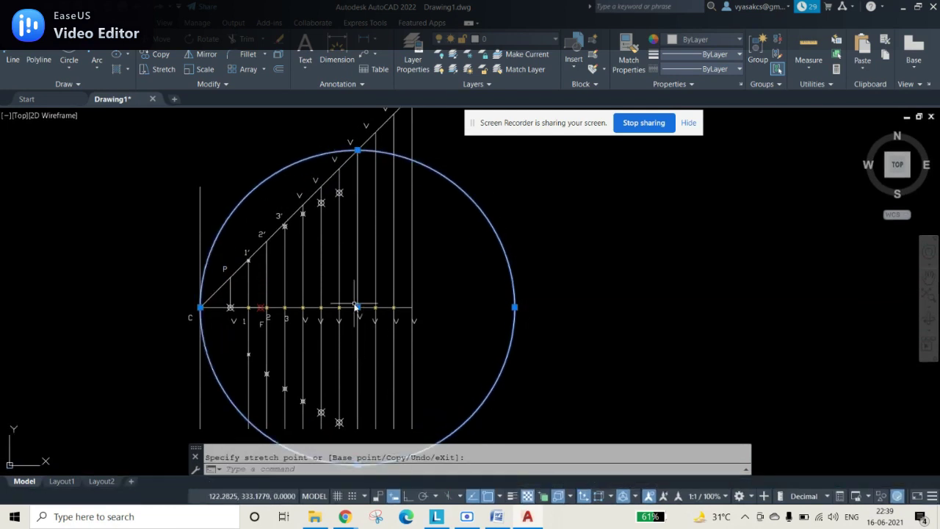
click(358, 307)
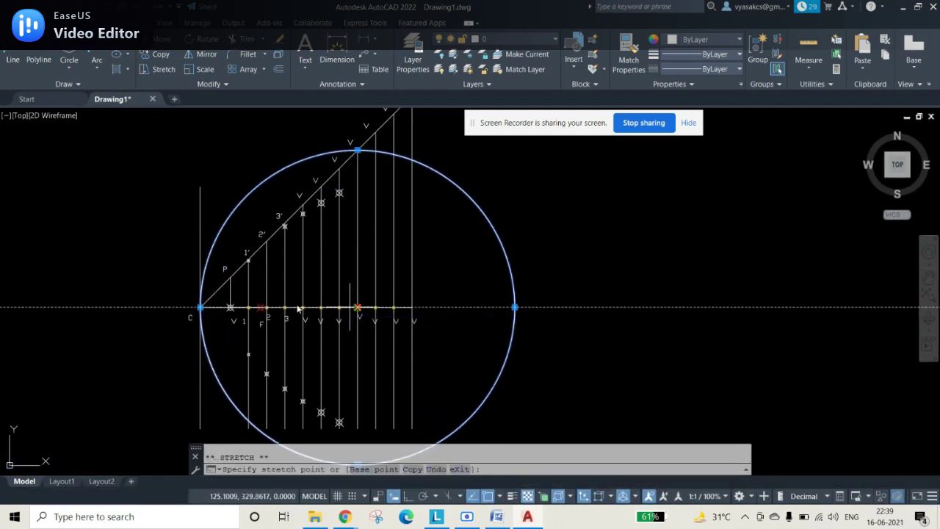
click(260, 307)
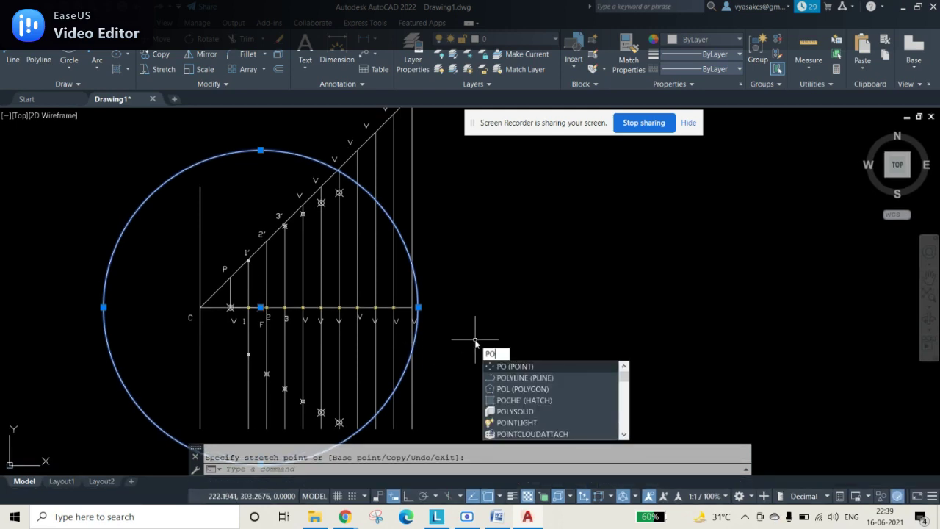
Place a point where the circle crosses the seventh vertical line above the axis
key(Return)
click(356, 183)
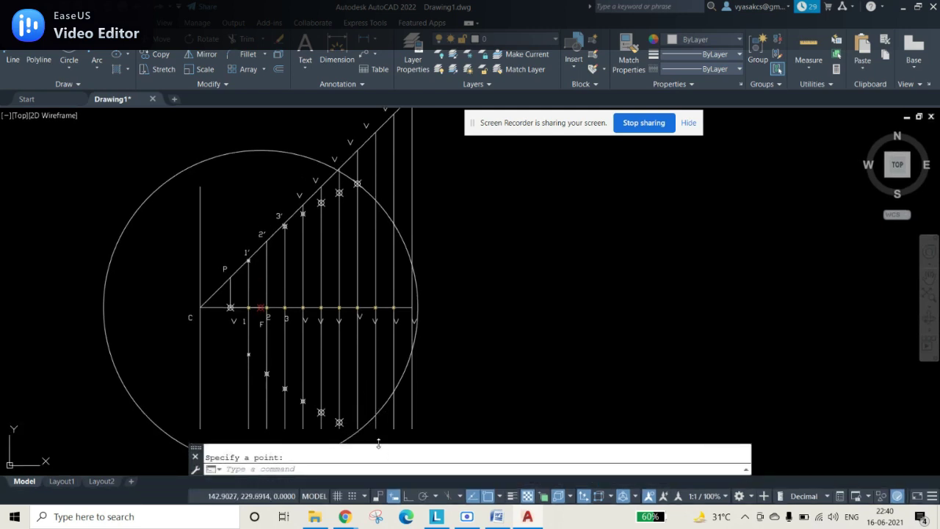
key(Escape)
Resize the circle from the eighth division point to that line's upper end on the inclined line, and return its centre to the focus F
click(367, 423)
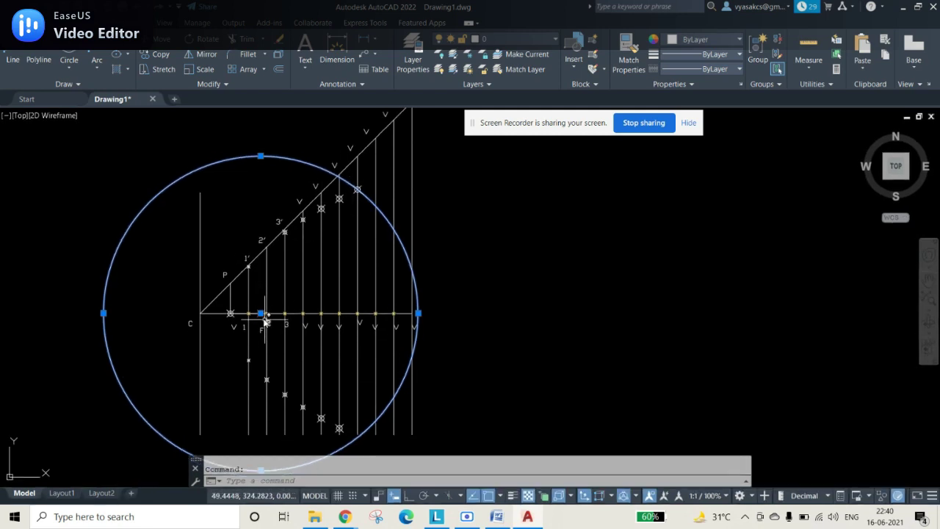
click(261, 314)
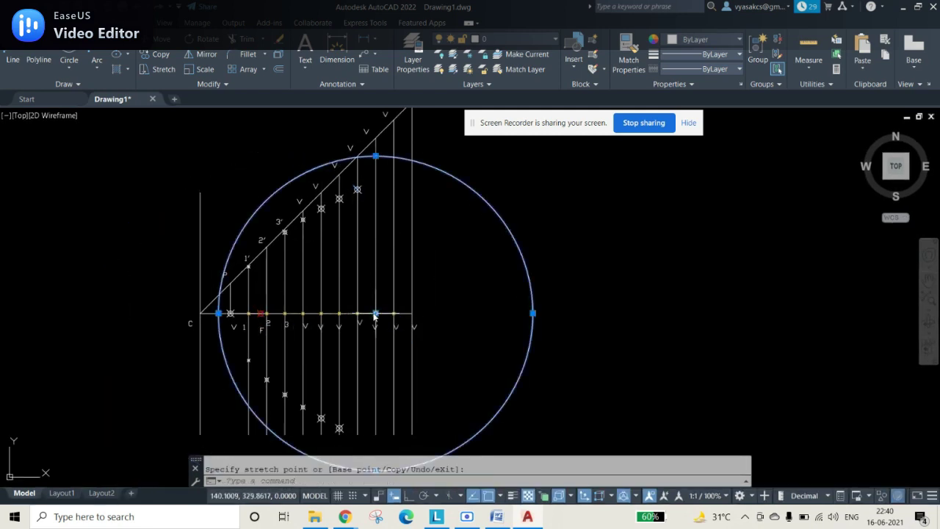
click(375, 133)
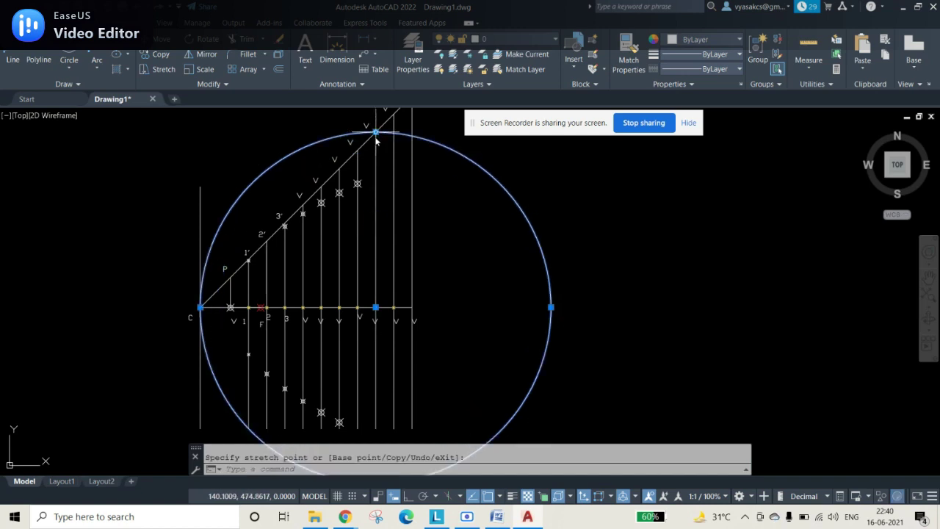
click(375, 307)
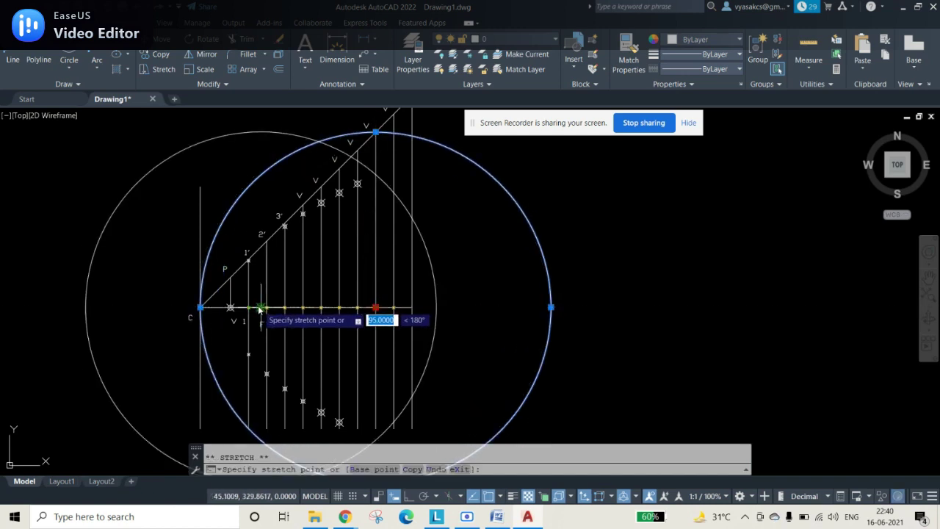
click(261, 307)
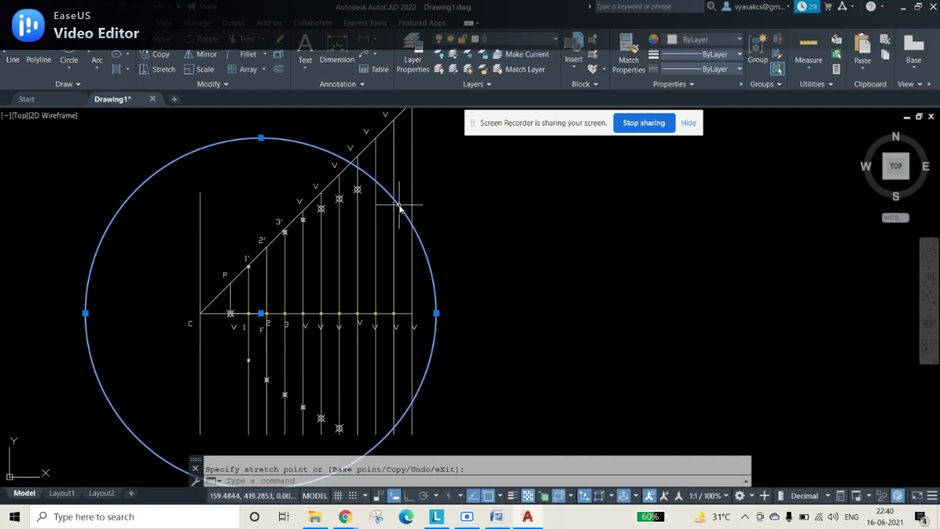
Place a point where the circle crosses the eighth vertical line above the axis
text(po)
key(Return)
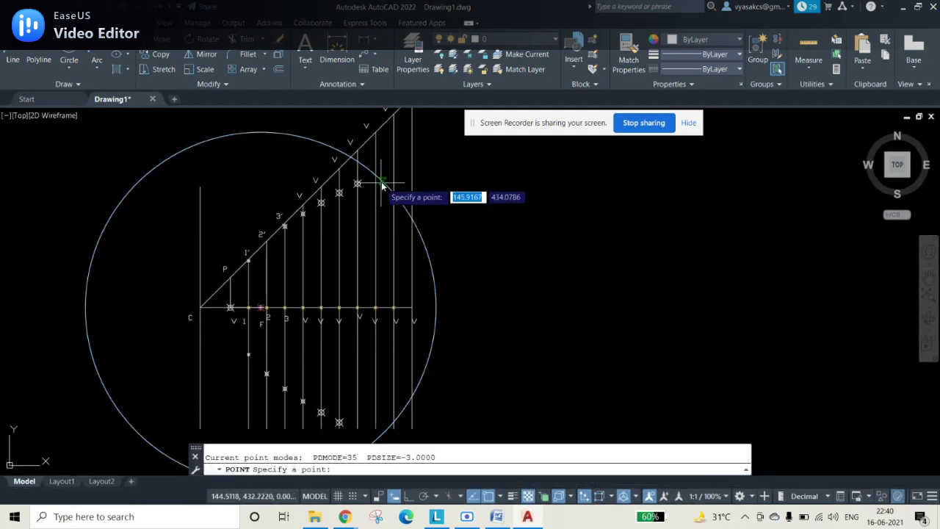
click(381, 183)
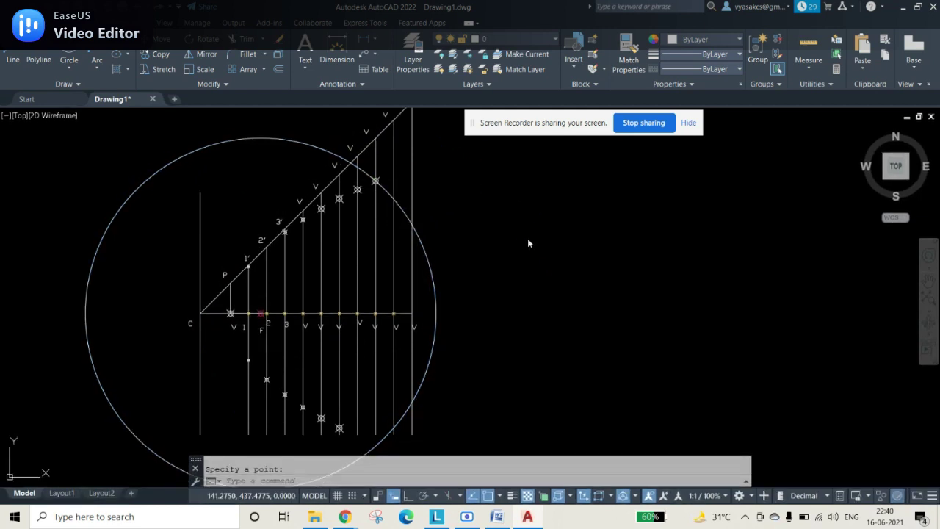
Move the circle's centre from the focus F to the ninth division point and enlarge it to that line's upper end on the inclined line
click(431, 273)
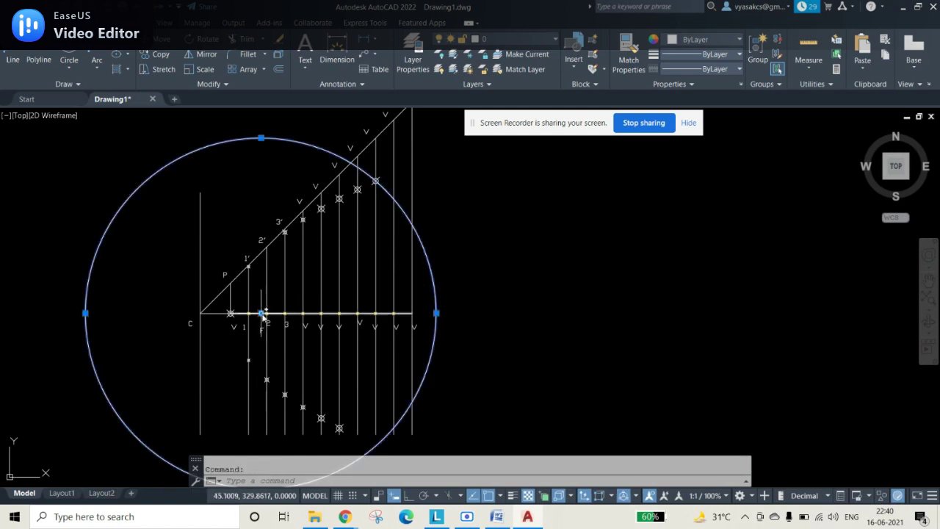
click(261, 313)
click(393, 313)
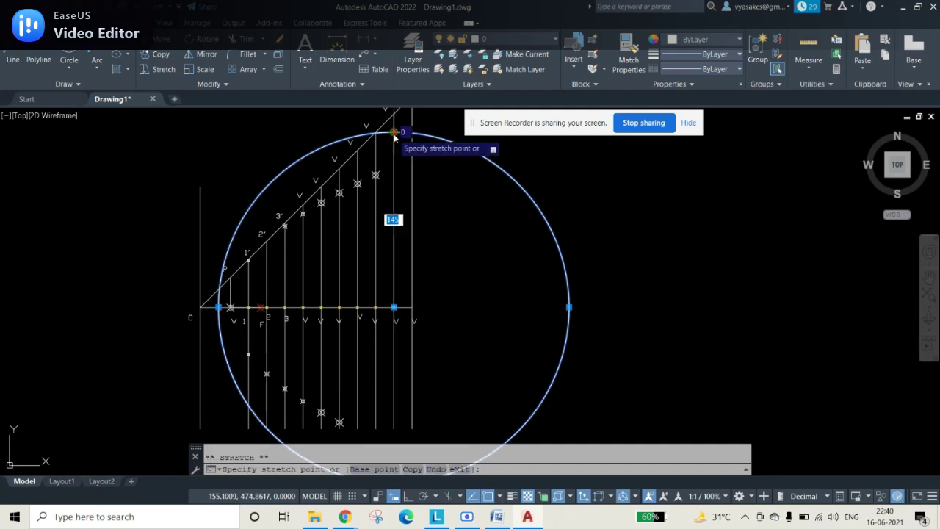
click(394, 112)
click(397, 312)
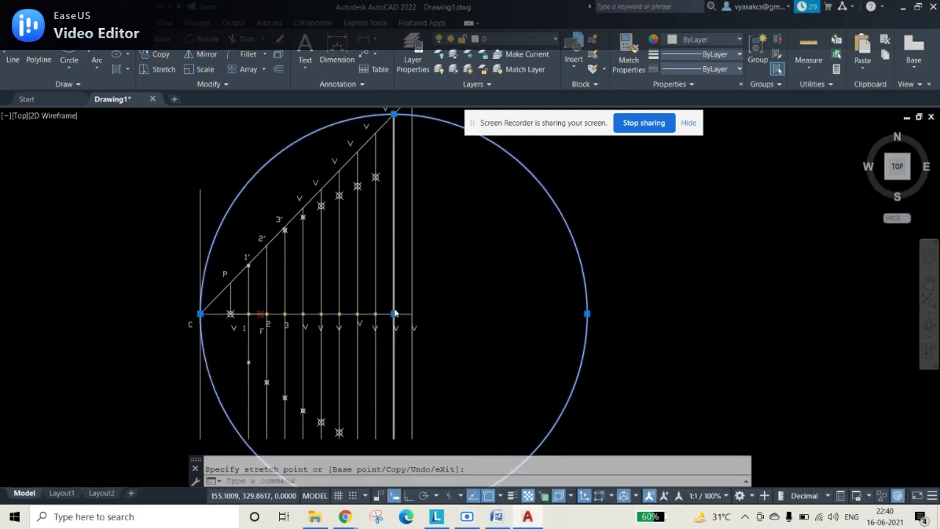
click(396, 321)
key(Escape)
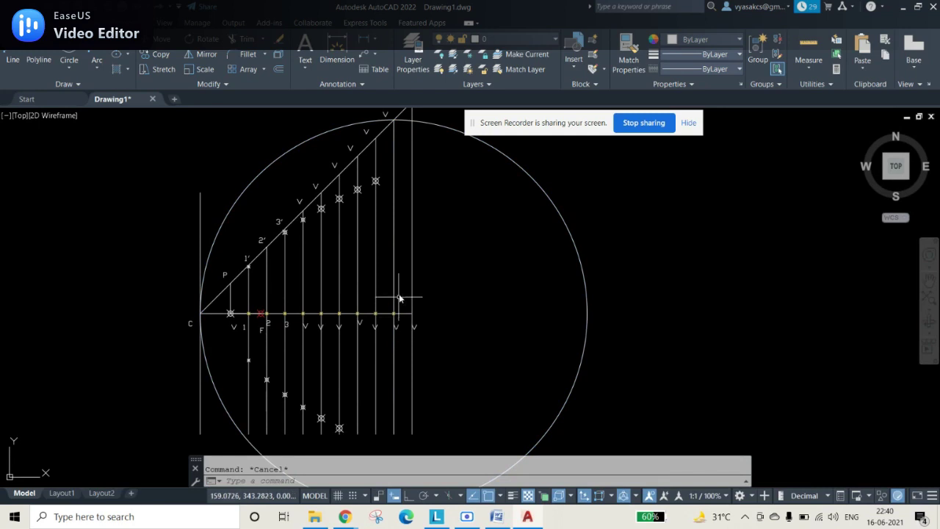
Move the enlarged circle by its centre from the ninth division point back to the focus F
click(570, 224)
click(566, 212)
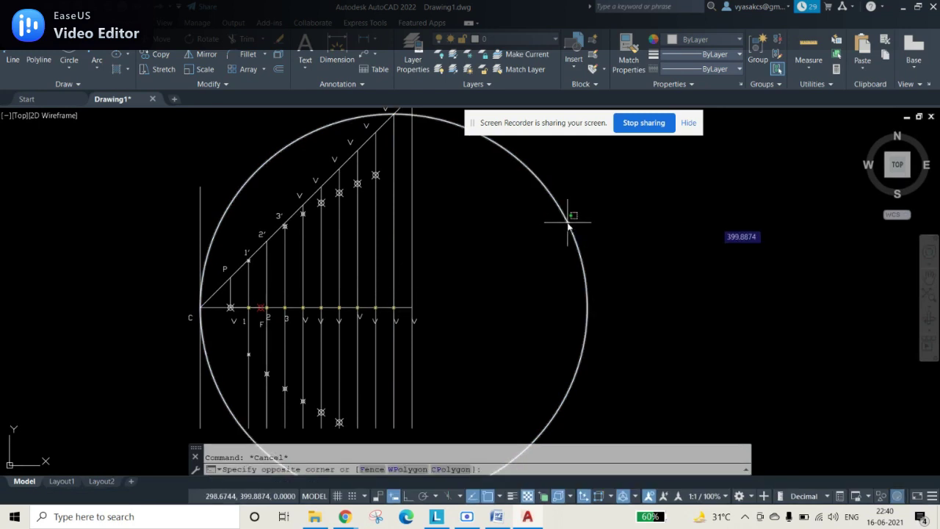
click(394, 307)
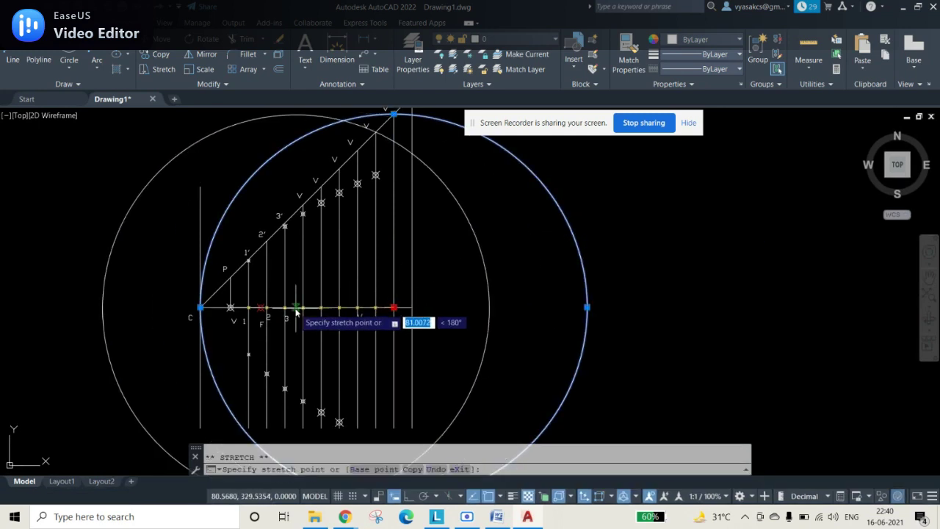
click(261, 307)
Place a point where the circle crosses the ninth vertical line above the axis
text(po)
key(Return)
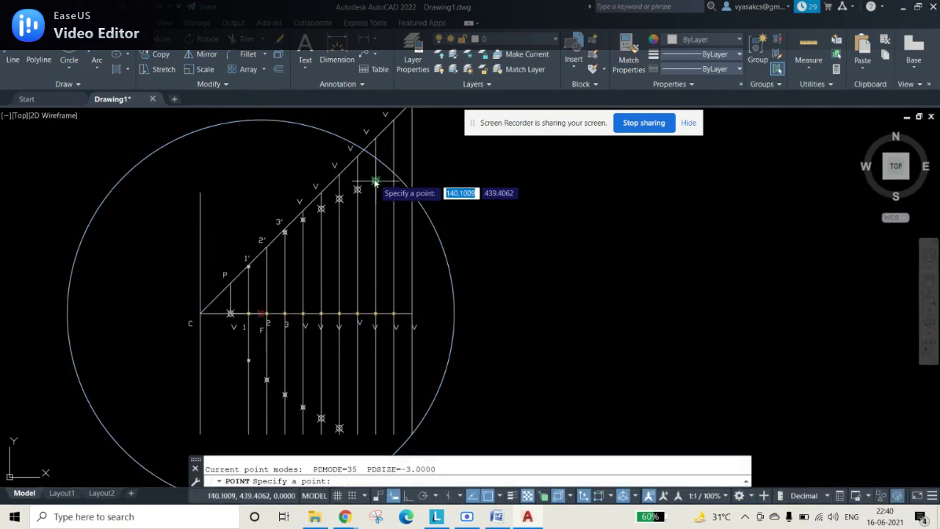
click(393, 172)
key(Escape)
Move the circle by its centre from the focus F to the tenth division point at the end of the axis
click(456, 302)
click(262, 307)
click(410, 313)
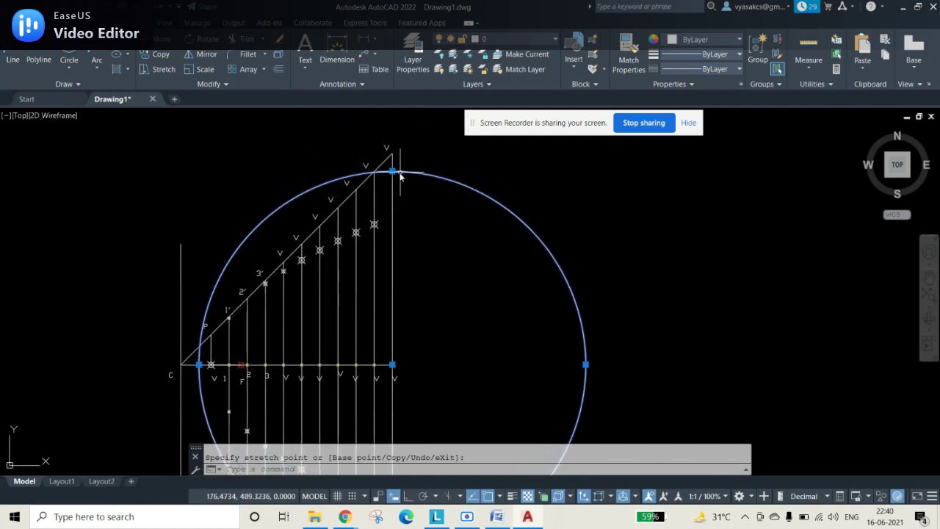
Enlarge the circle to the upper end of the tenth vertical line on the inclined line, and move its centre back to the focus F
click(393, 171)
click(392, 157)
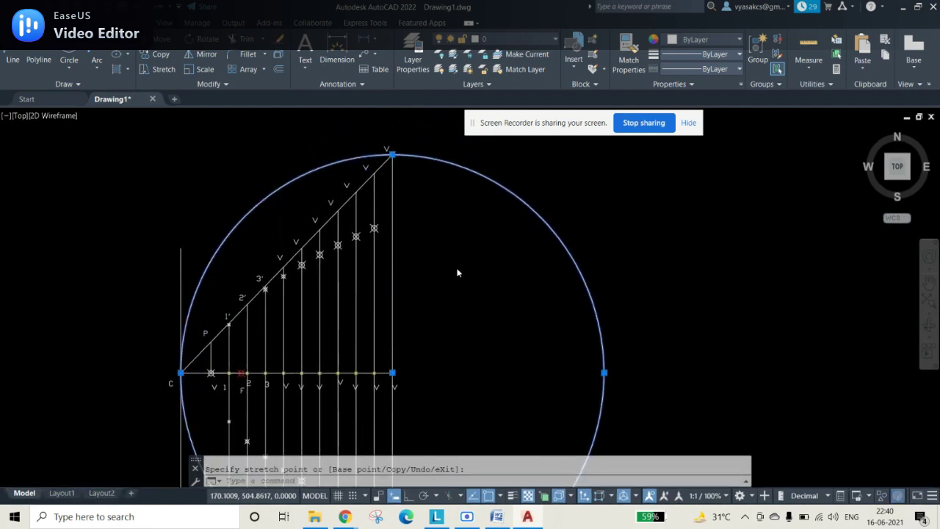
middle_drag(451, 316, 510, 260)
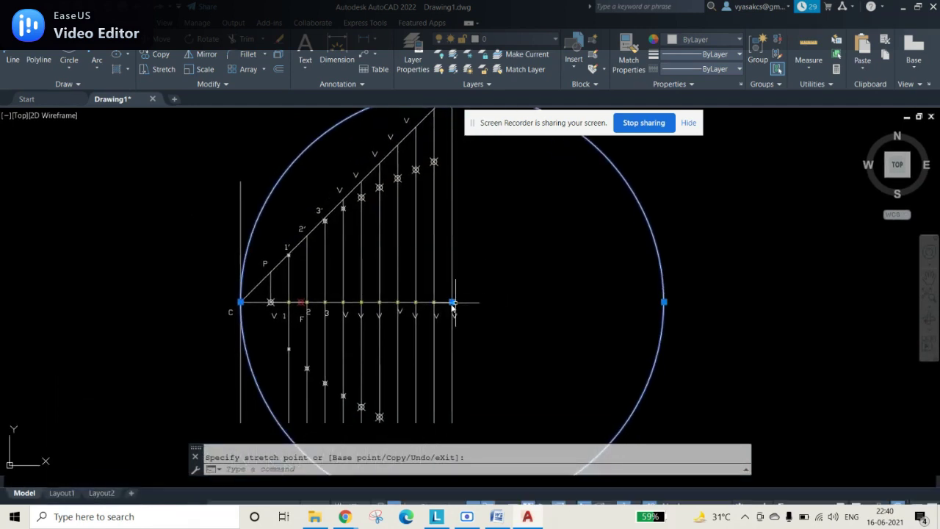
click(452, 307)
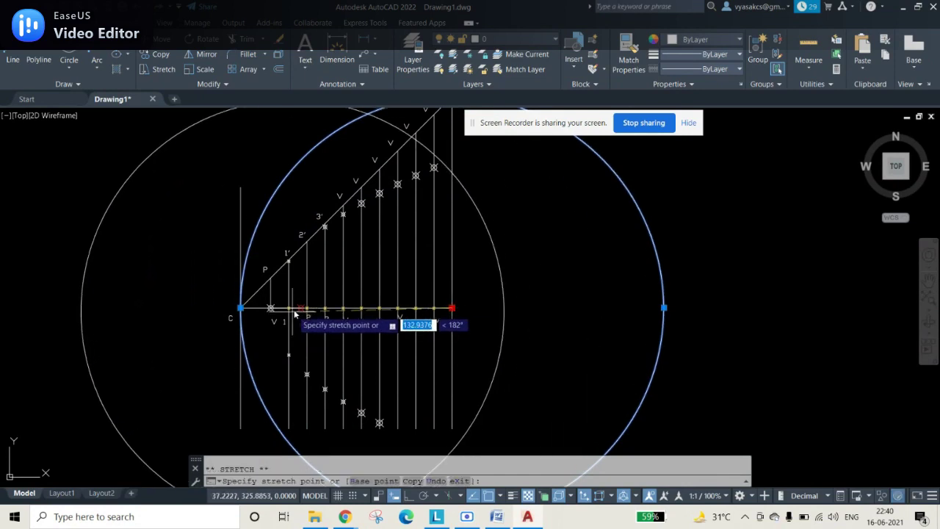
click(301, 308)
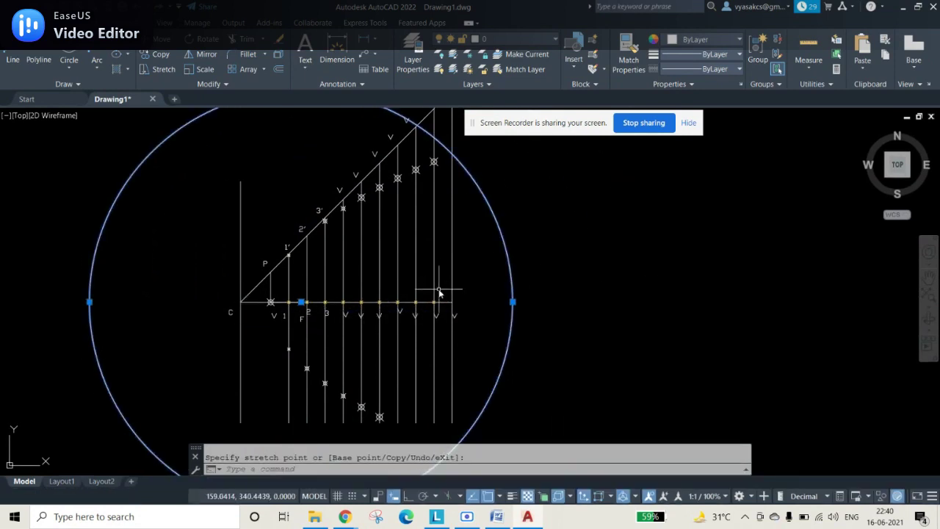
Place a point where the circle crosses the tenth vertical line above the axis, and erase the circle
key(Escape)
key(Escape)
key(Return)
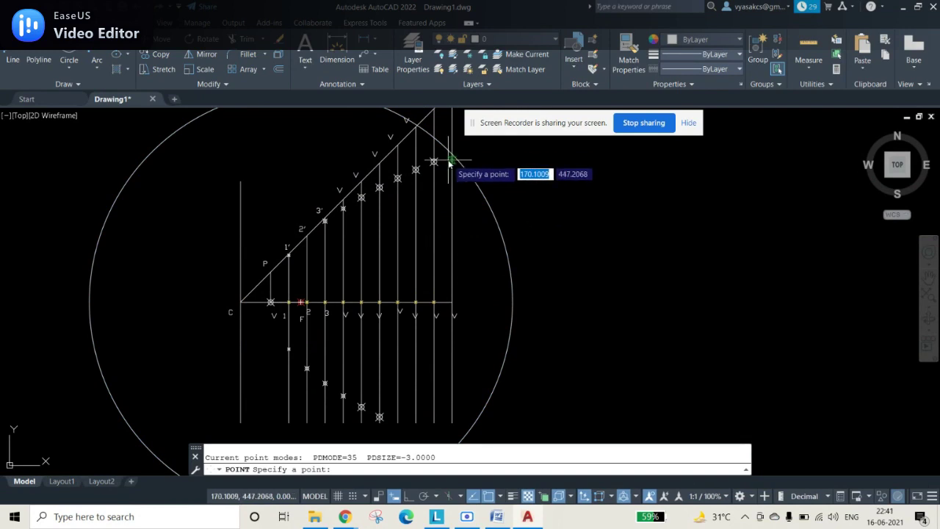
click(450, 155)
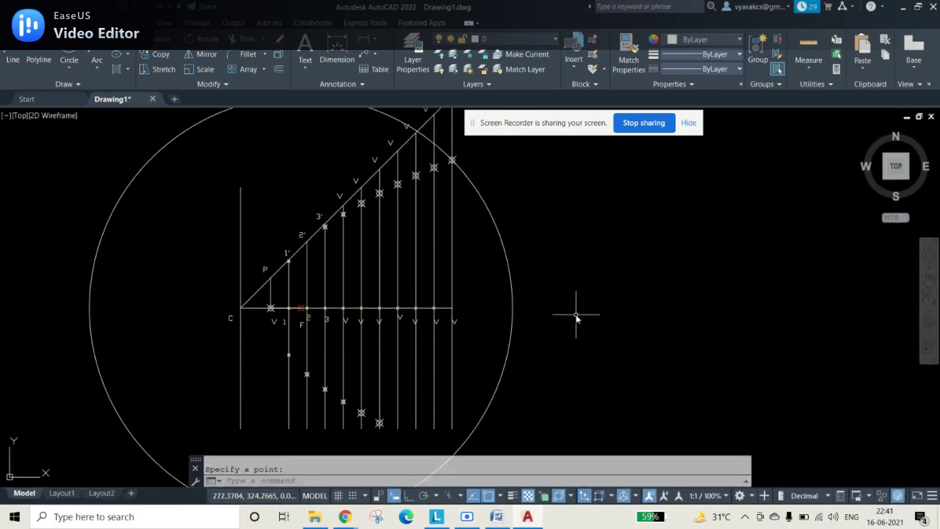
key(Escape)
click(513, 290)
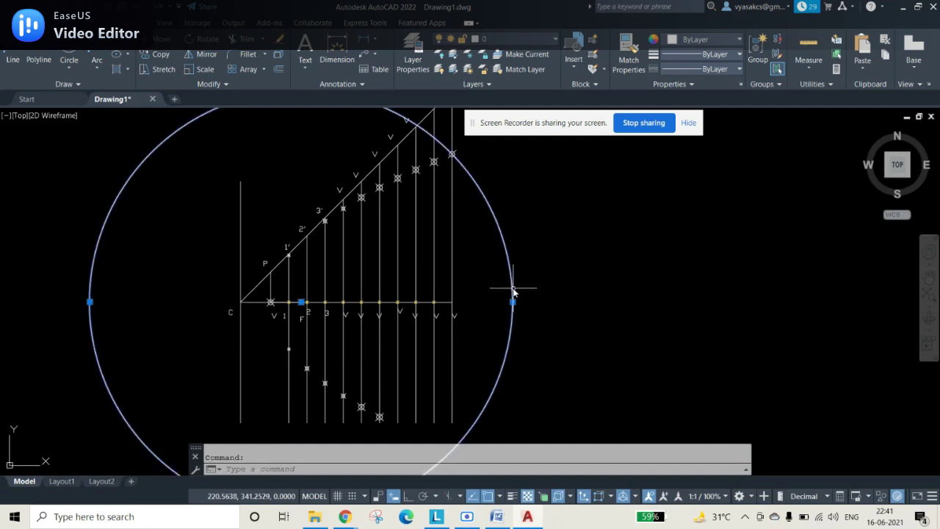
key(Delete)
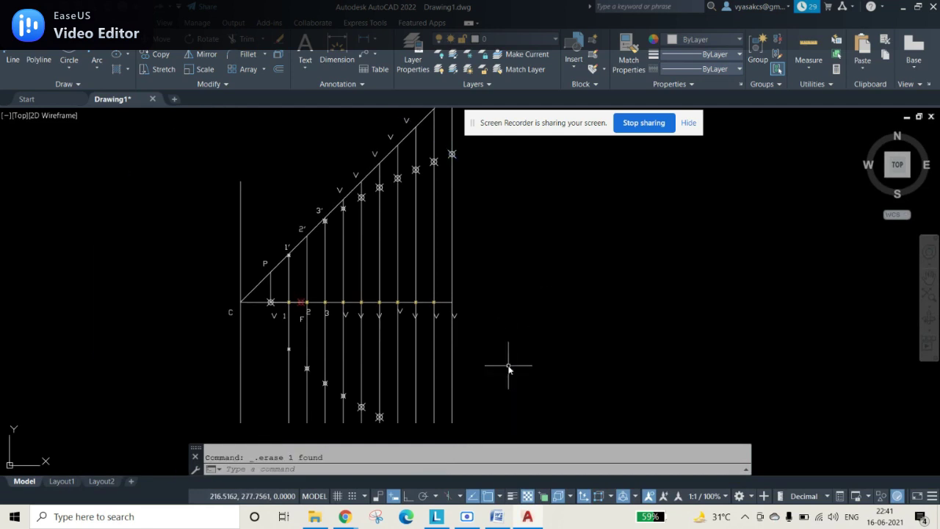
middle_drag(508, 364, 489, 311)
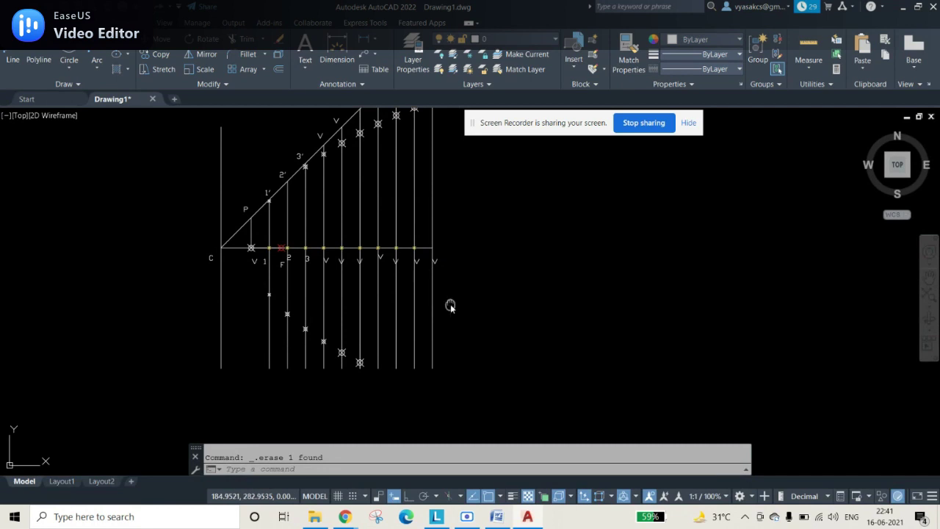
scroll(450, 306, down, 2)
middle_drag(409, 325, 434, 324)
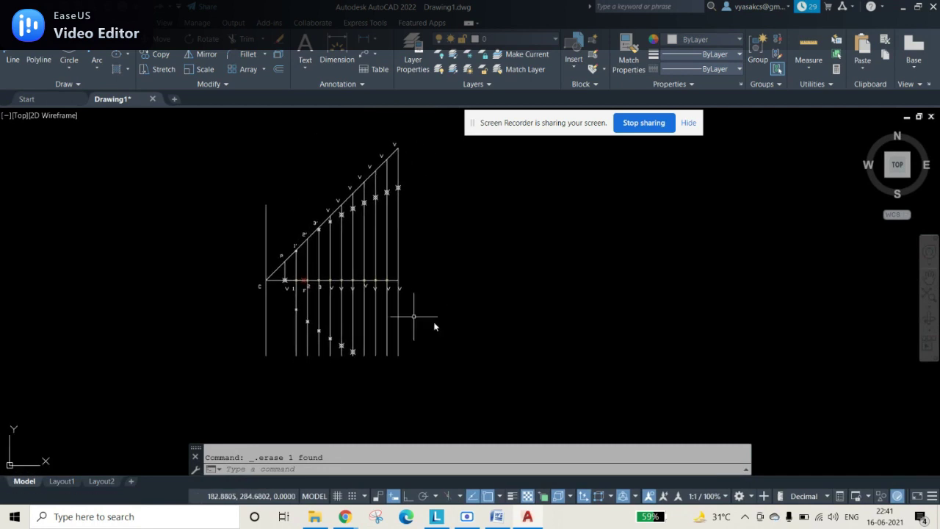
click(202, 53)
mouse_move(417, 223)
mouse_down()
mouse_move(362, 200)
mouse_move(399, 193)
mouse_move(382, 199)
mouse_up()
click(387, 199)
key(Return)
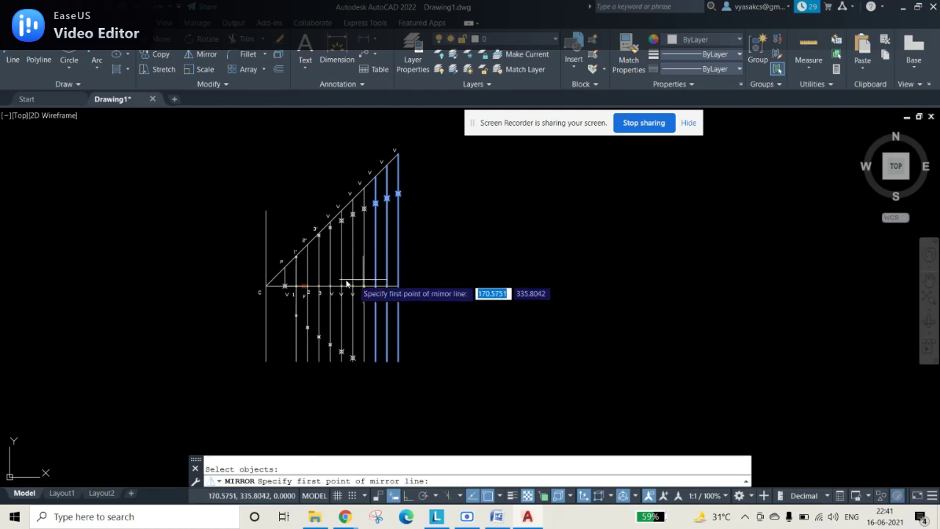
click(267, 286)
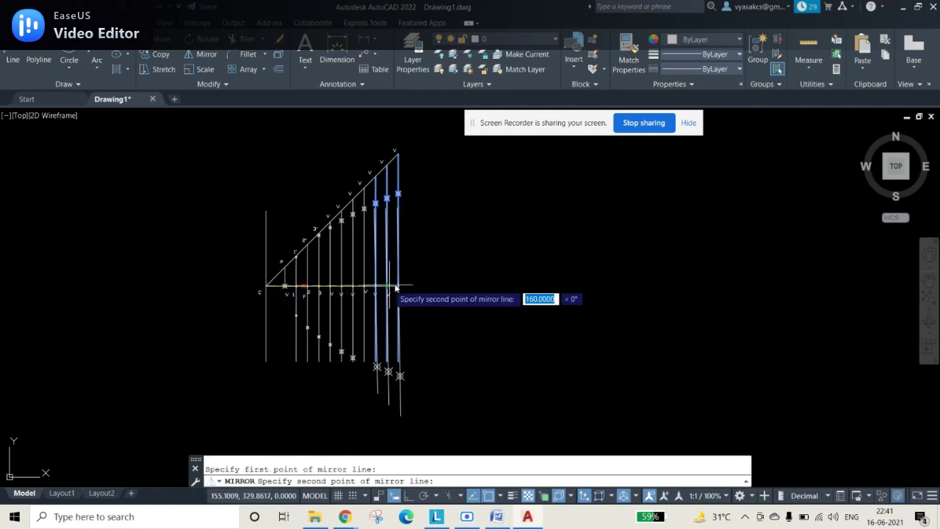
click(399, 286)
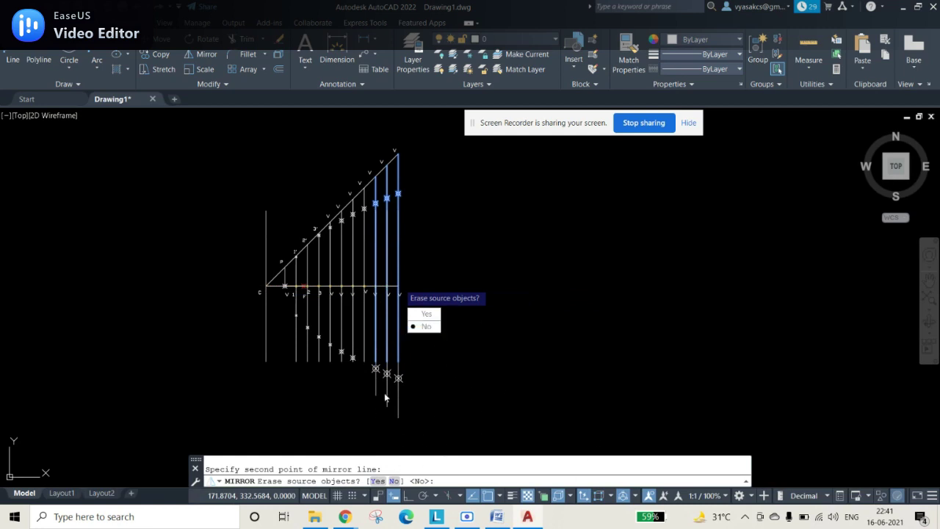
key(Escape)
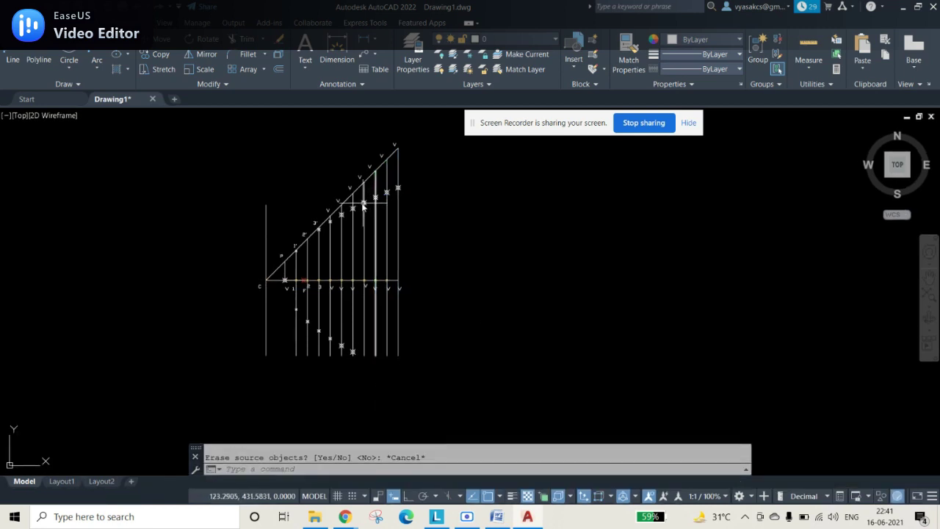
Mirror the seventh to tenth curve points and their vertical lines about the horizontal axis, keeping the source objects
click(373, 204)
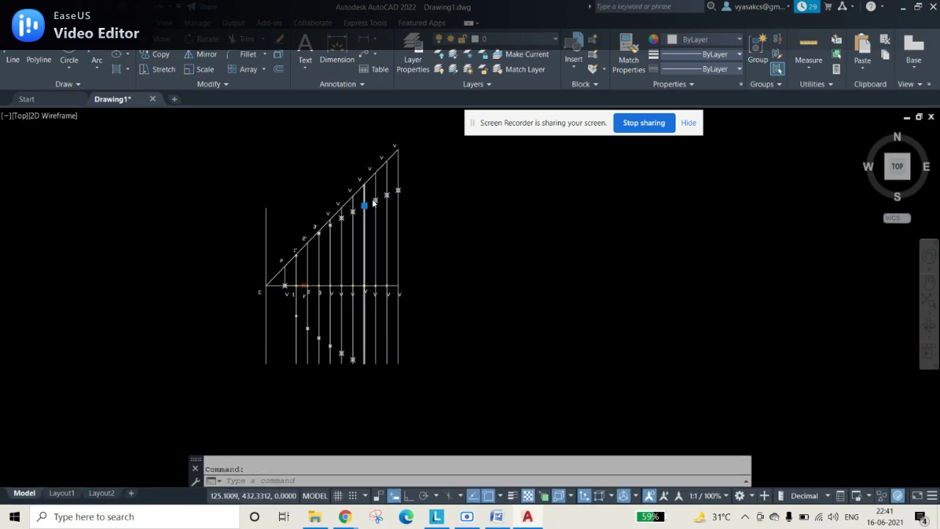
click(376, 208)
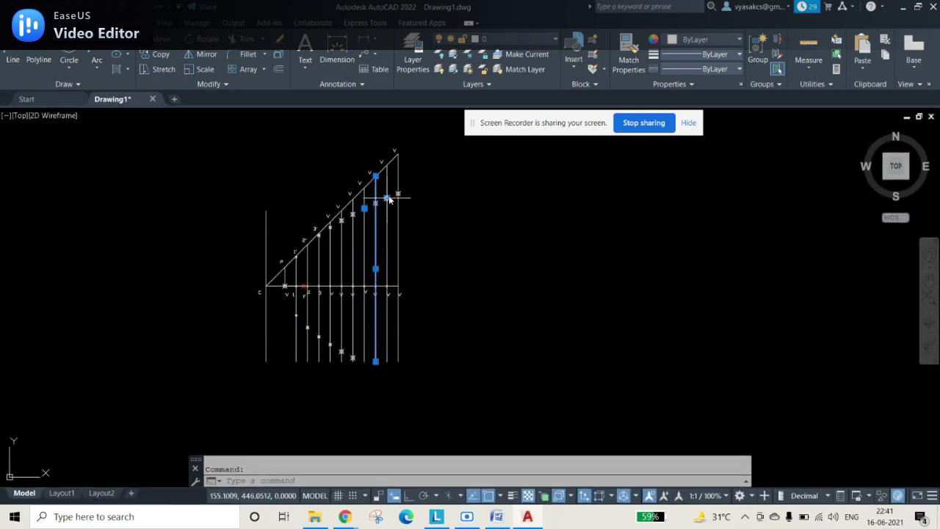
click(358, 195)
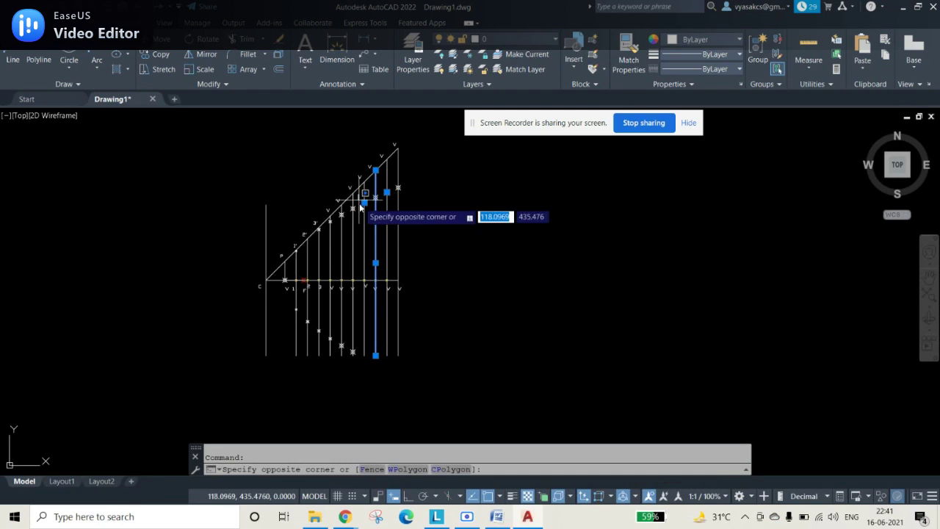
click(411, 205)
click(397, 196)
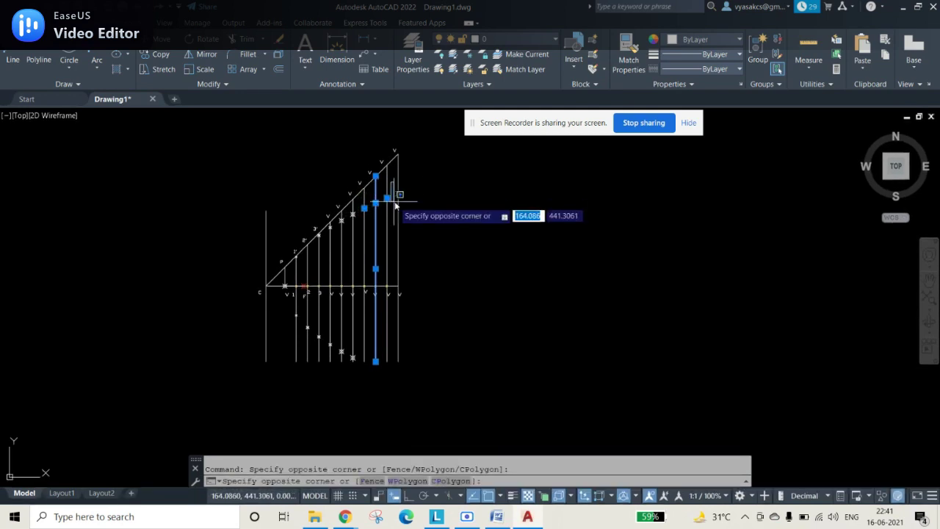
click(411, 206)
click(411, 206)
click(396, 192)
click(402, 197)
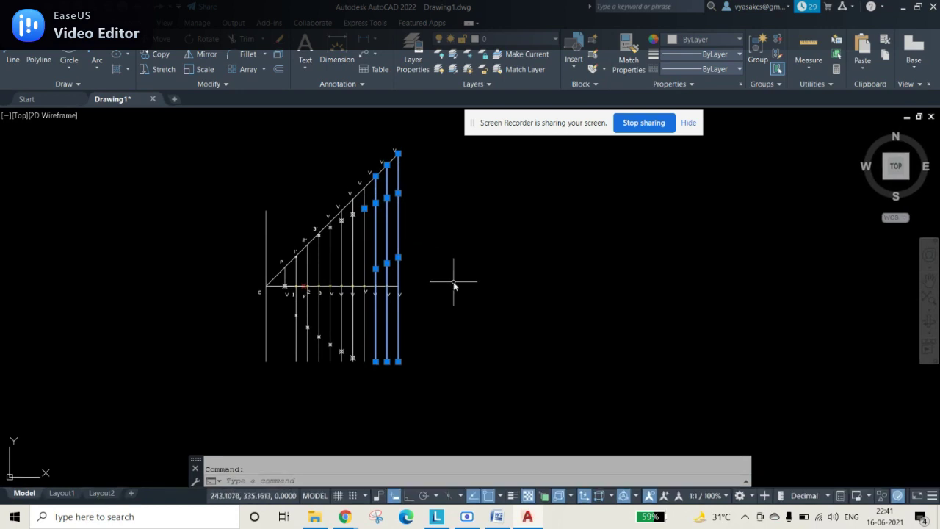
click(363, 232)
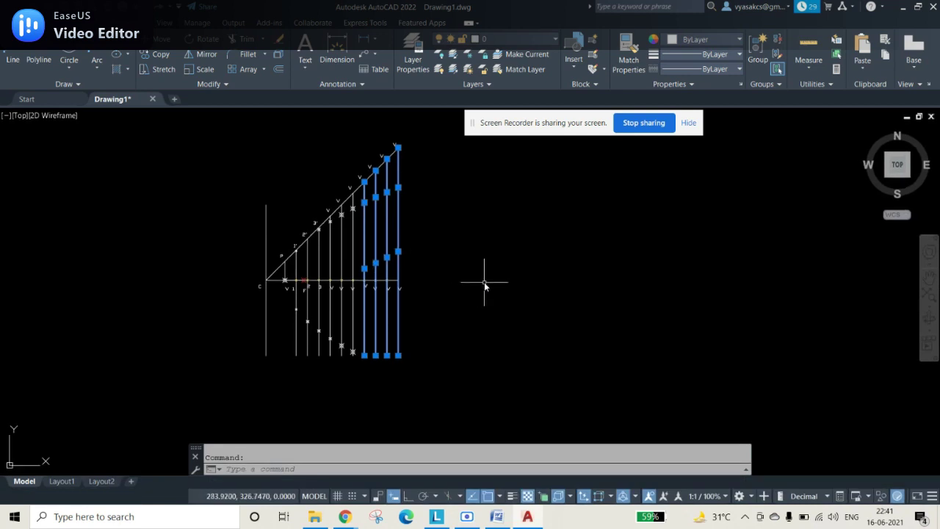
click(207, 54)
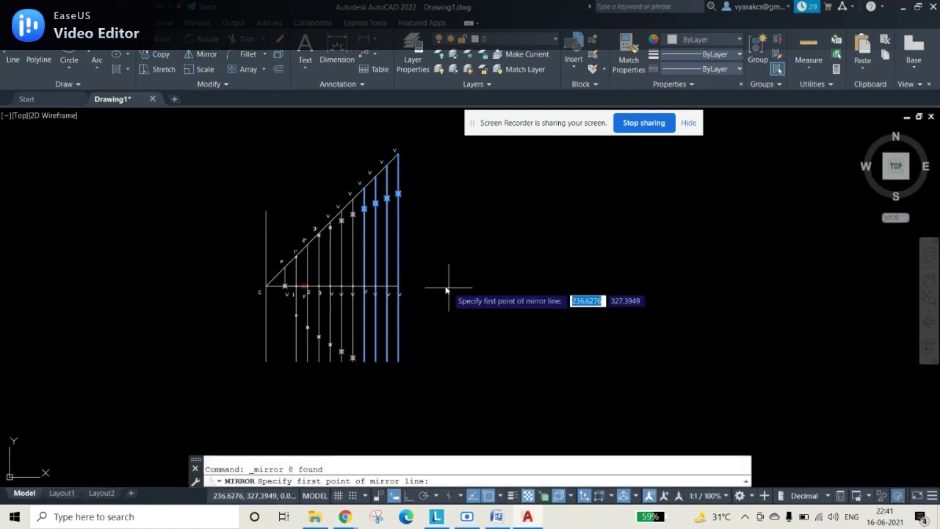
click(267, 287)
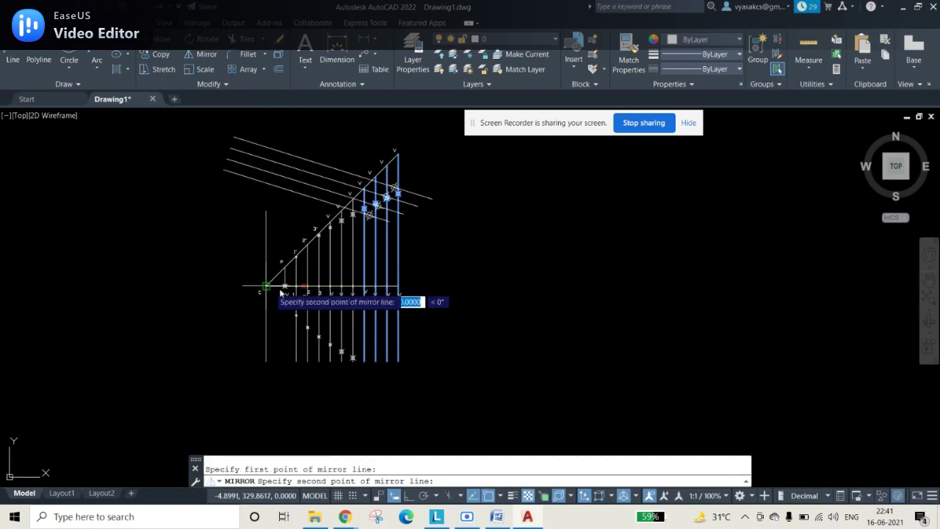
click(397, 287)
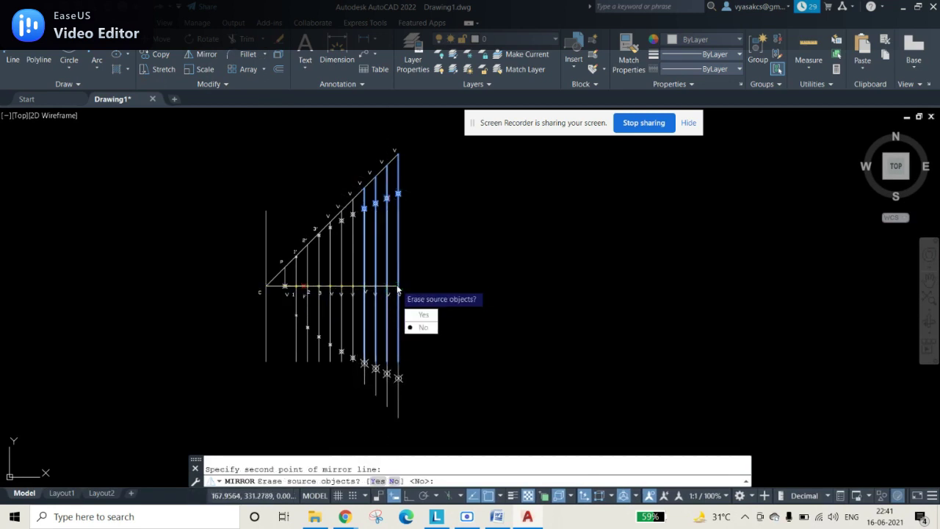
click(424, 326)
Set the point size to 4% relative to the screen in the point style settings (PTYPE)
scroll(431, 250, up, 2)
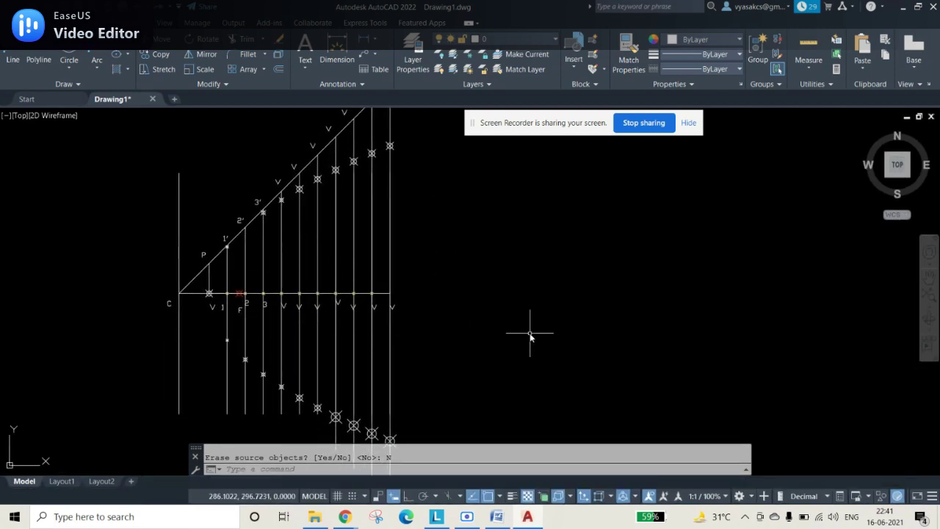
text(TYP)
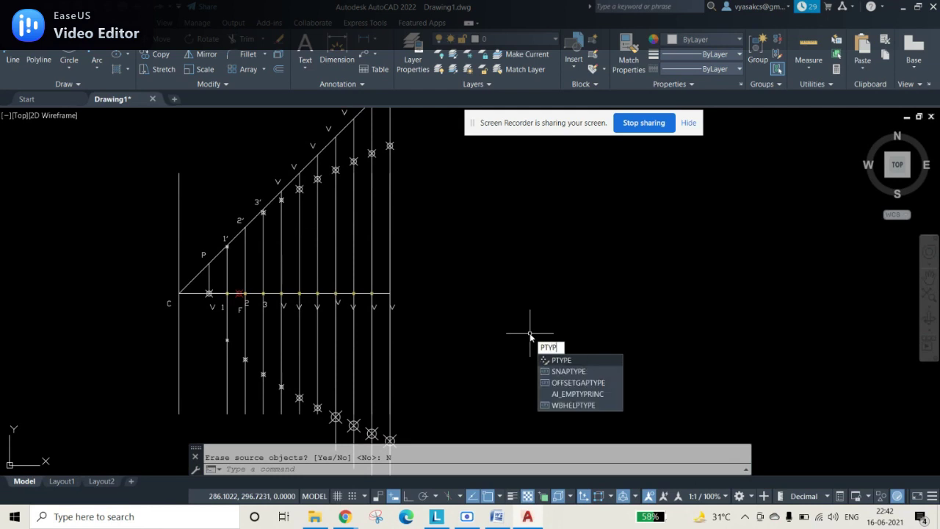
text(E)
key(Return)
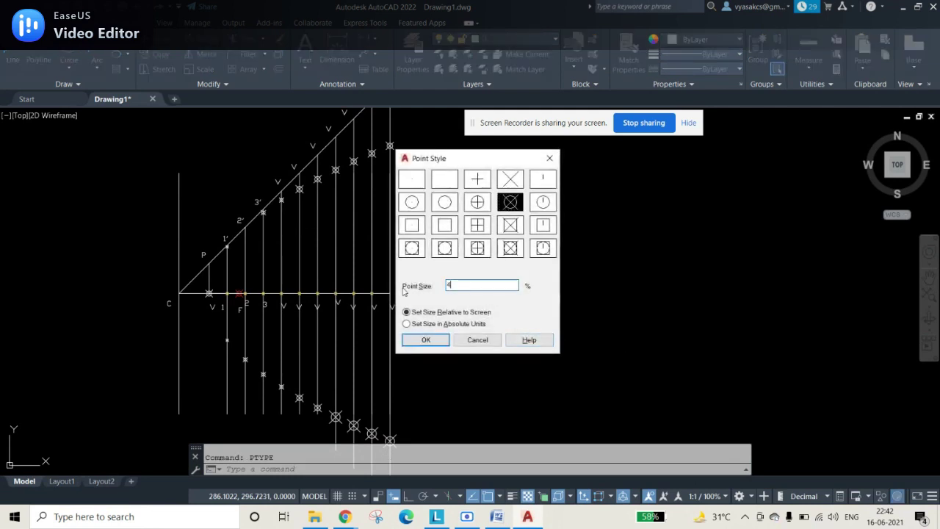
click(424, 340)
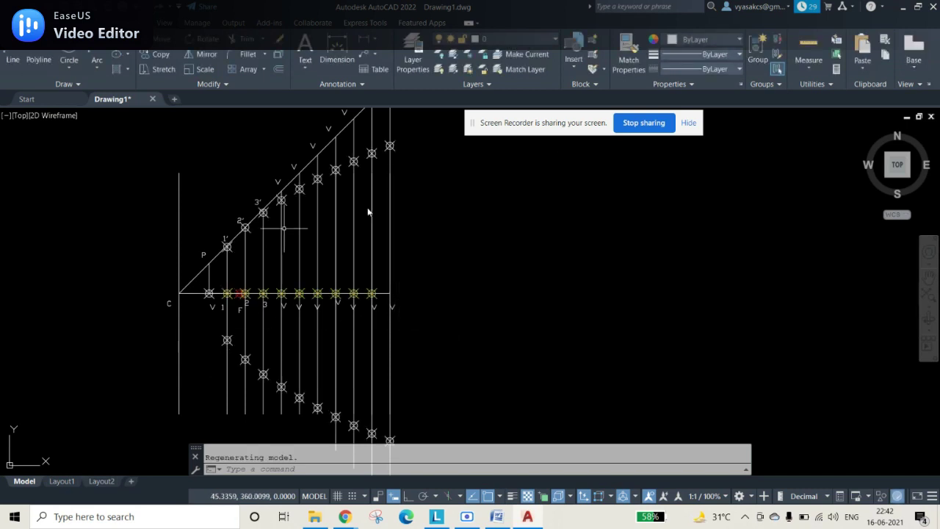
scroll(535, 312, up, 2)
middle_drag(618, 262, 761, 264)
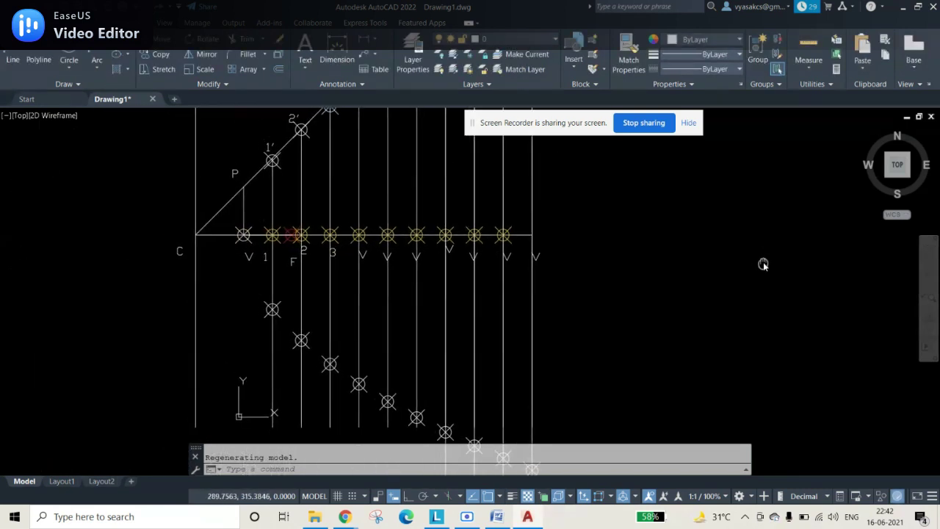
scroll(759, 268, down, 3)
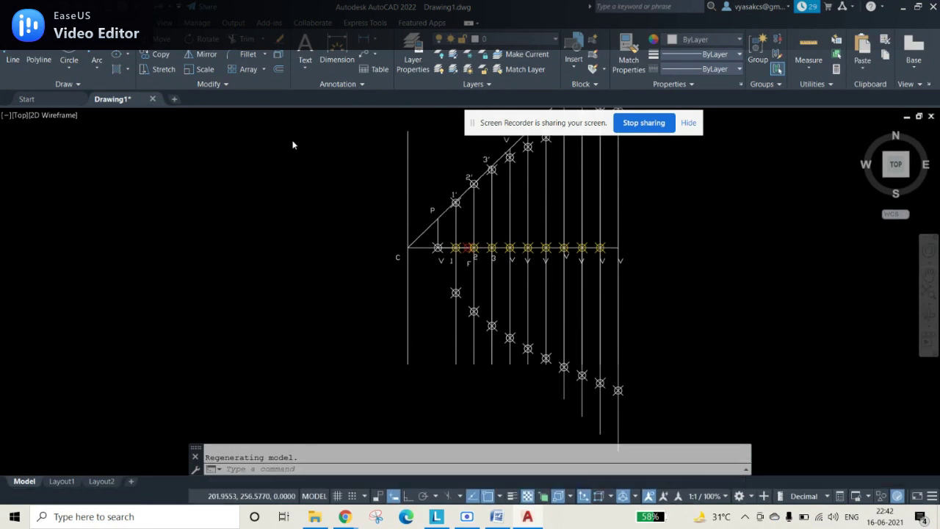
click(65, 85)
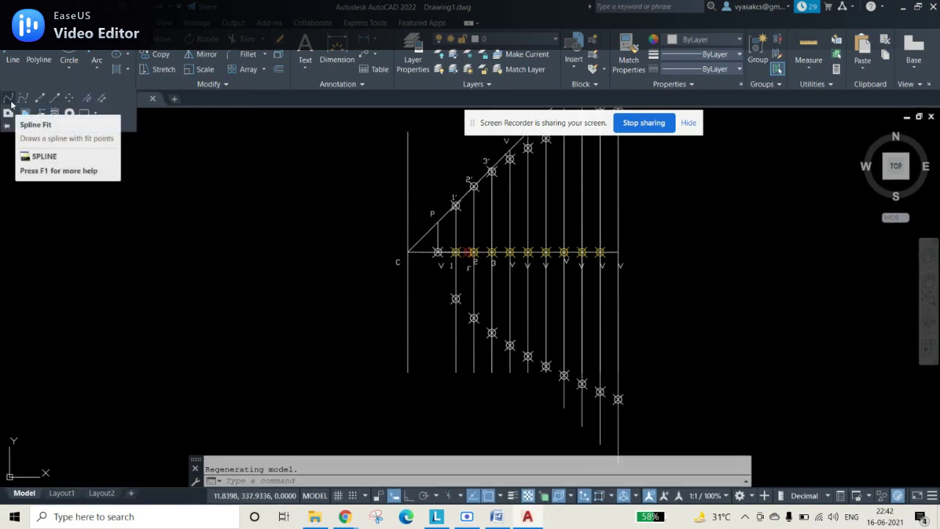
click(8, 98)
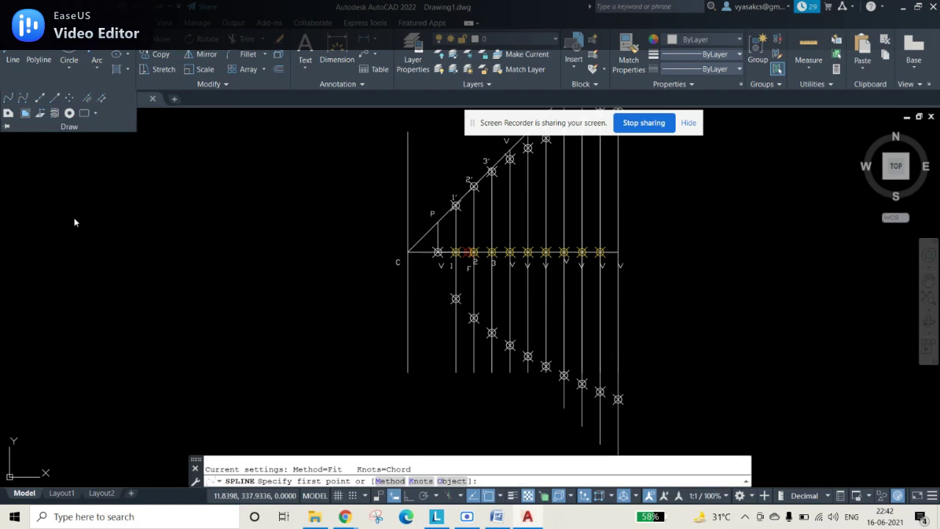
click(615, 398)
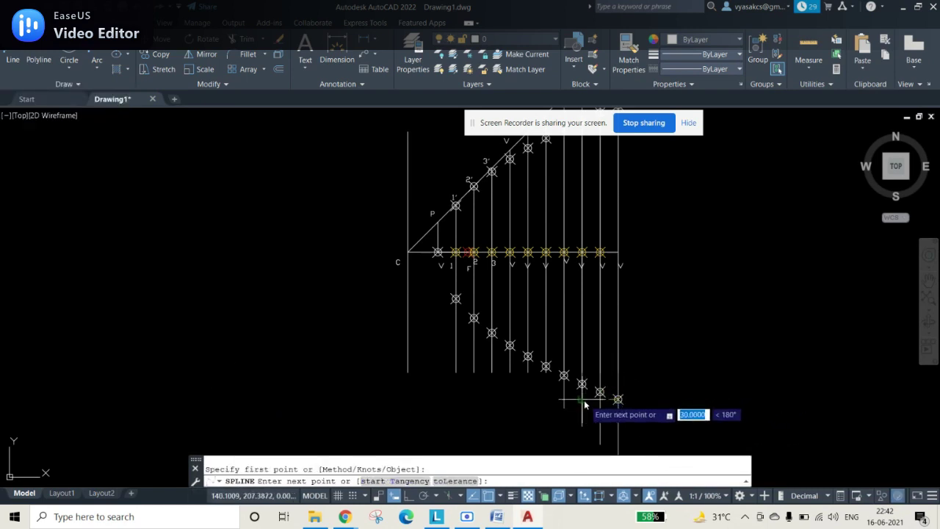
key(Escape)
Start a polyline at the tenth curve point below the axis and run it through all lower curve points to the vertex V
click(39, 60)
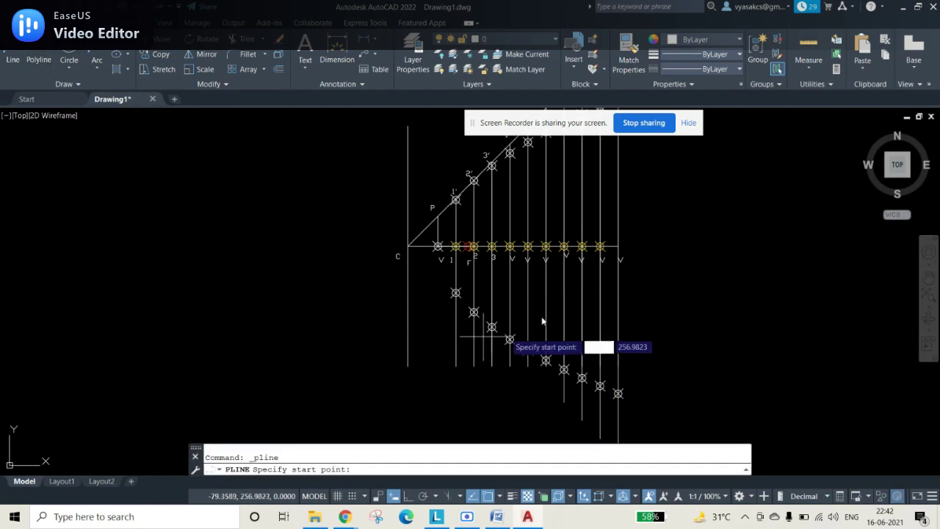
click(615, 398)
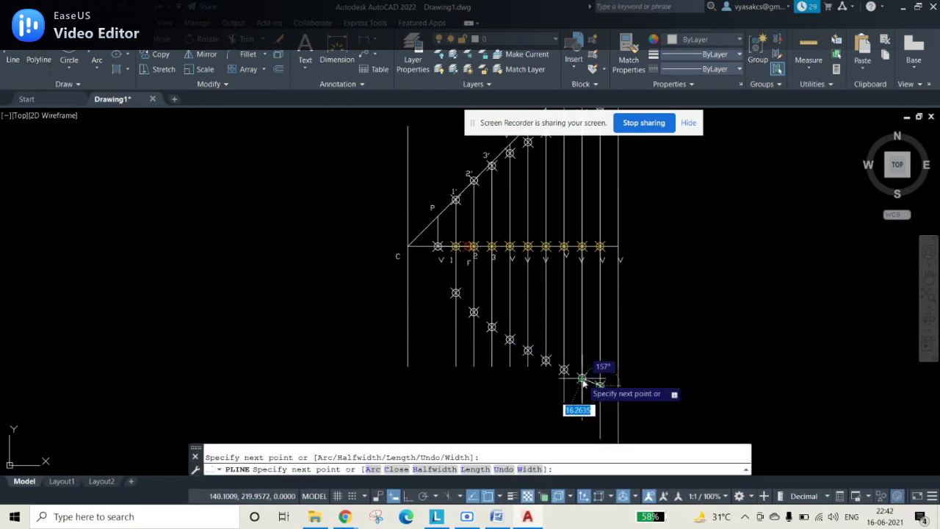
click(528, 350)
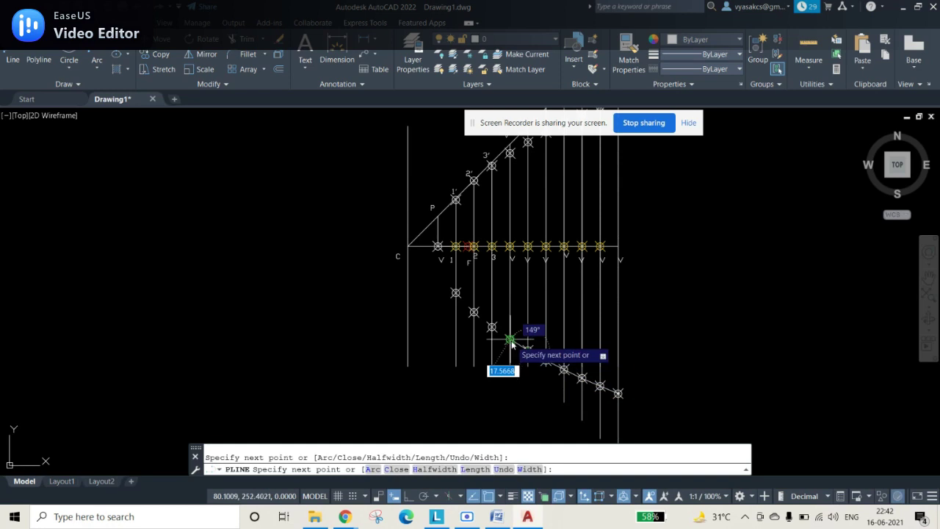
scroll(510, 344, up, 6)
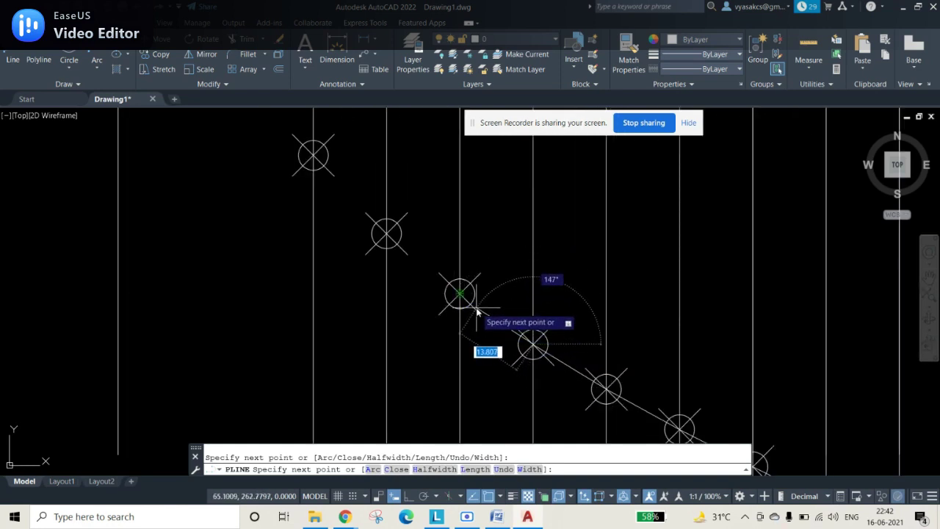
click(475, 312)
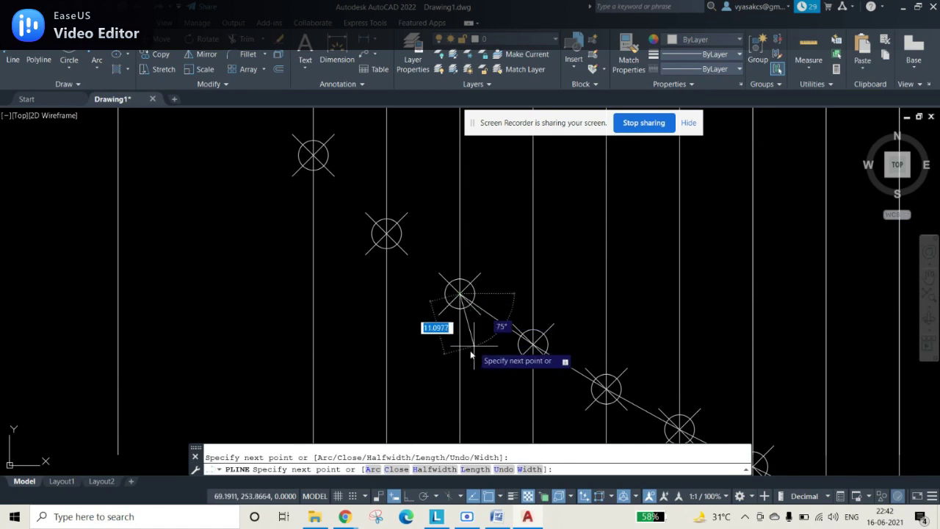
click(380, 229)
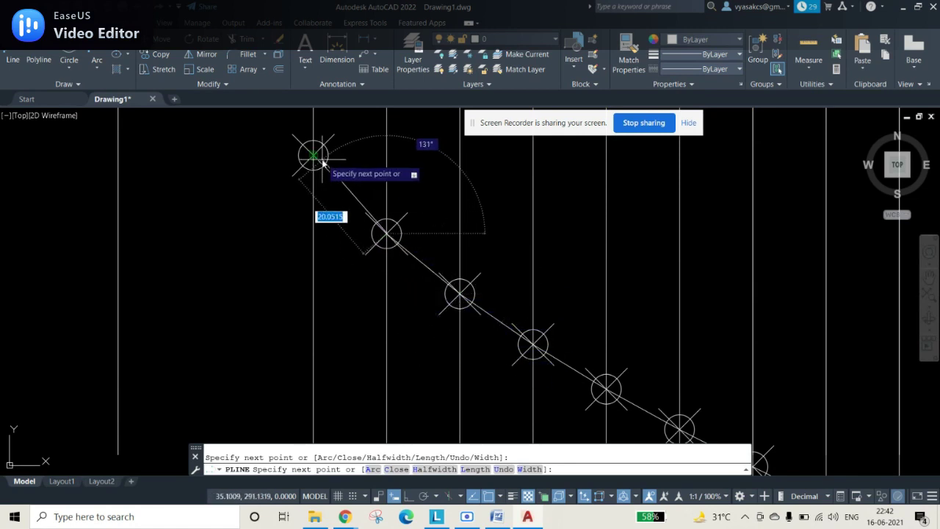
scroll(326, 184, down, 6)
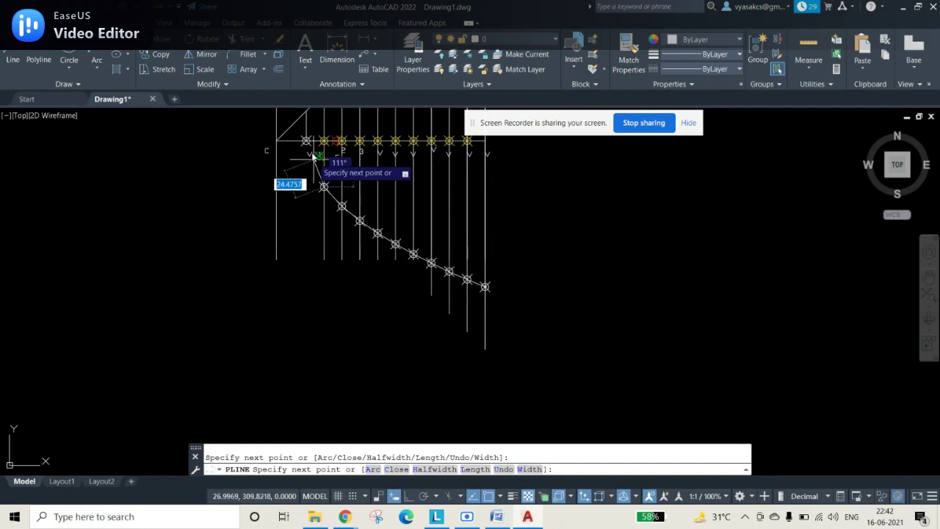
middle_drag(381, 195, 397, 291)
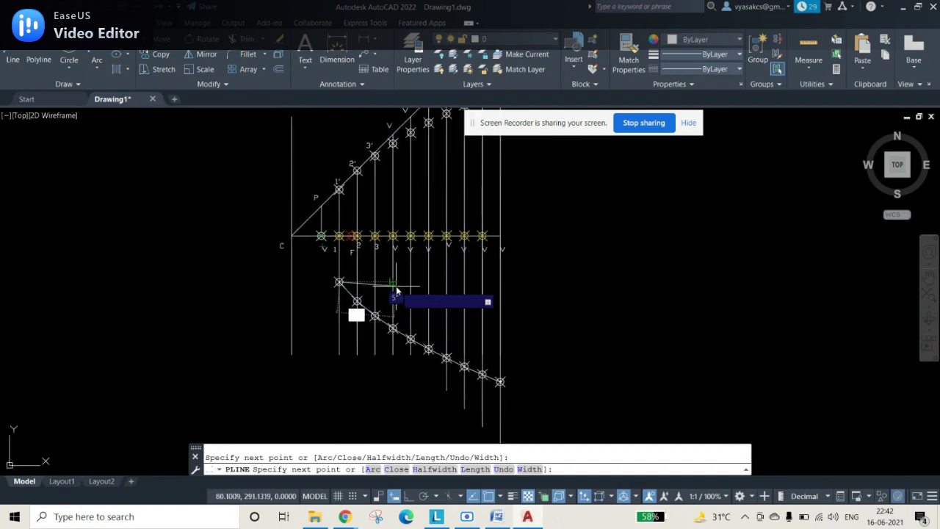
click(320, 235)
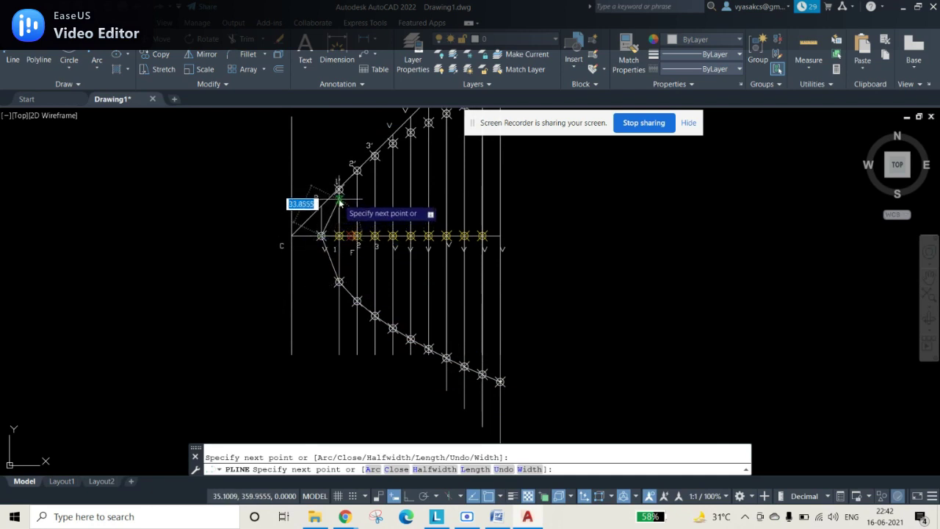
Continue the polyline from the vertex through all curve points above the axis, ending it at the tenth point
click(338, 189)
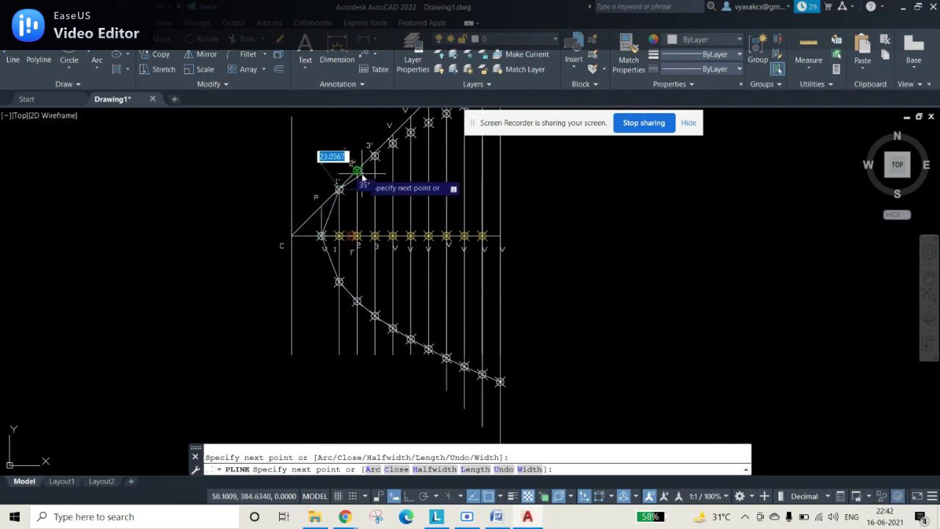
click(361, 176)
click(392, 152)
click(412, 135)
scroll(373, 234, up, 4)
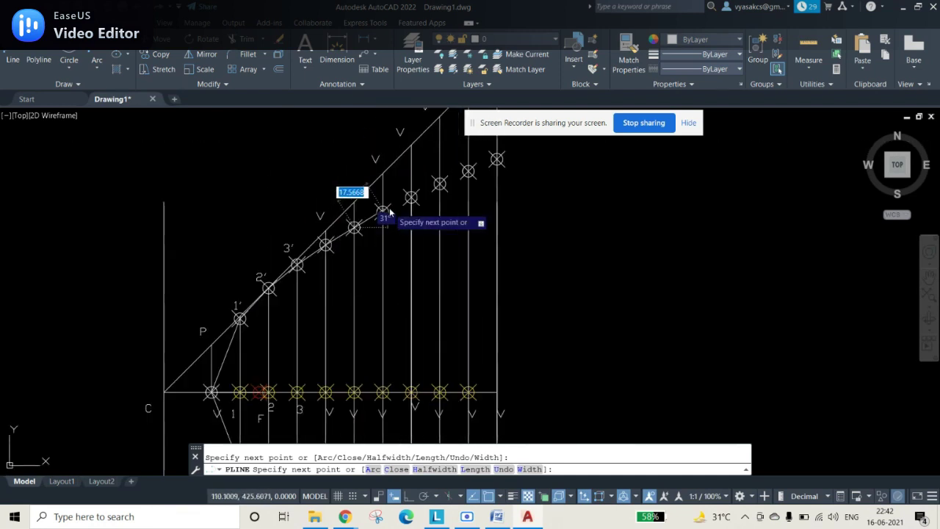
scroll(389, 211, up, 6)
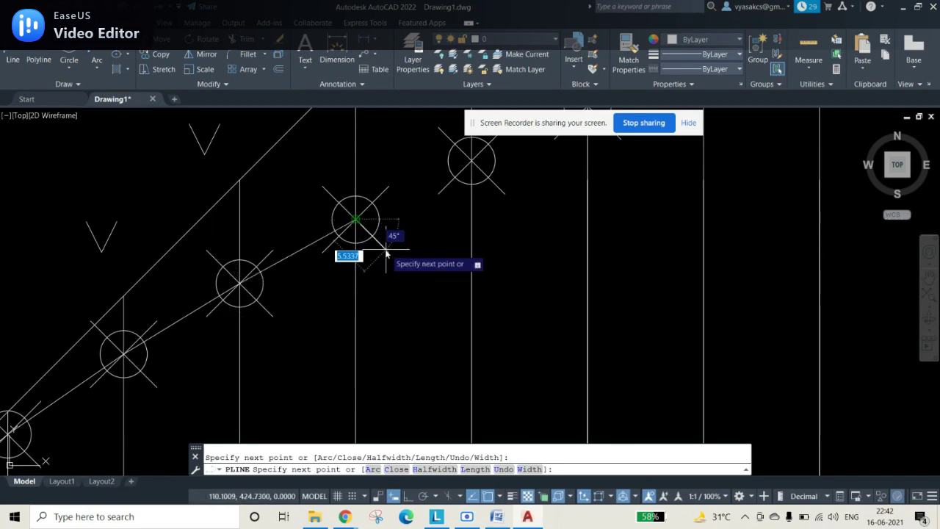
click(355, 218)
mouse_move(514, 213)
middle_down()
mouse_move(520, 337)
mouse_move(502, 303)
middle_up()
click(459, 254)
click(574, 202)
click(690, 156)
scroll(653, 290, down, 6)
scroll(647, 381, down, 2)
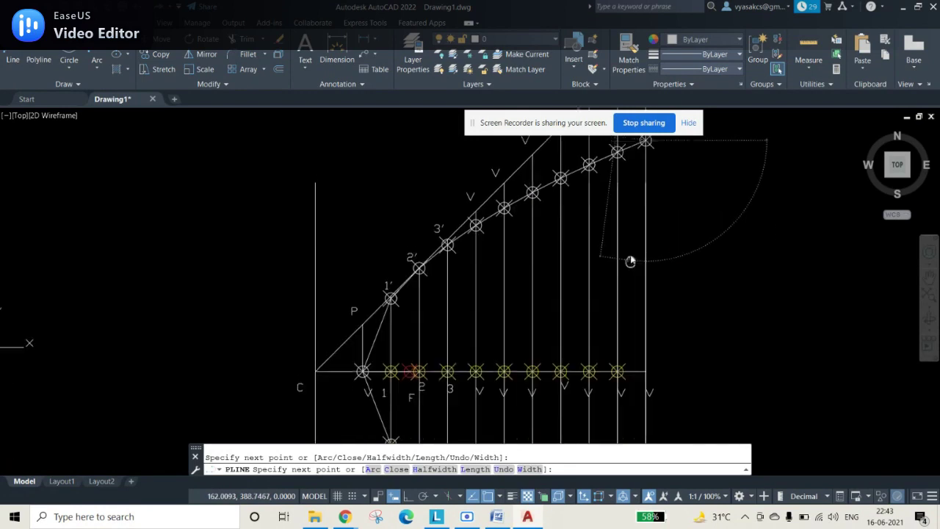
scroll(646, 365, down, 2)
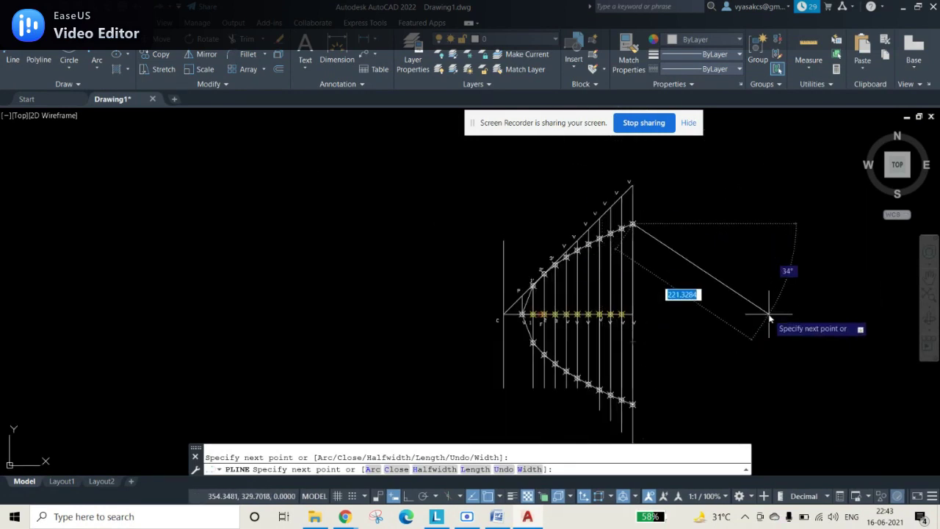
key(Escape)
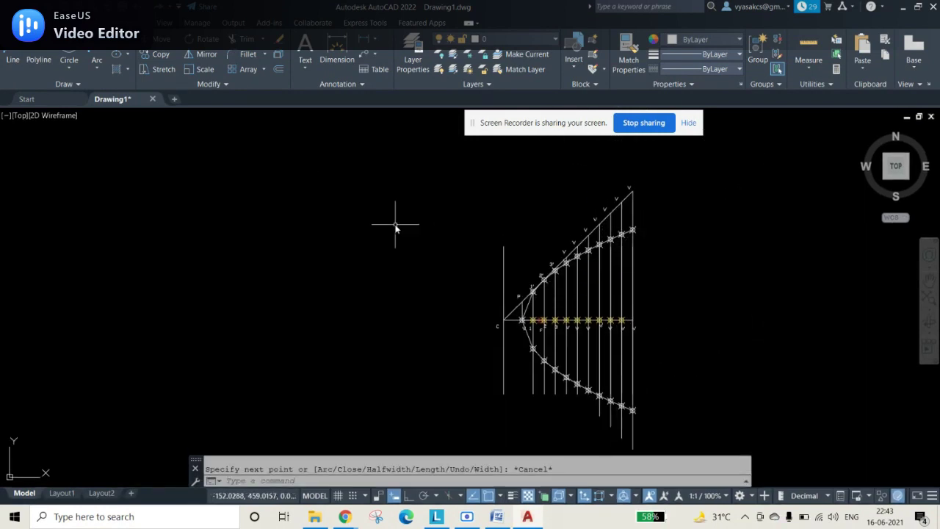
Smooth the polyline through the curve points into a continuous curve with the Fit option of PEDIT
text(PE)
key(Return)
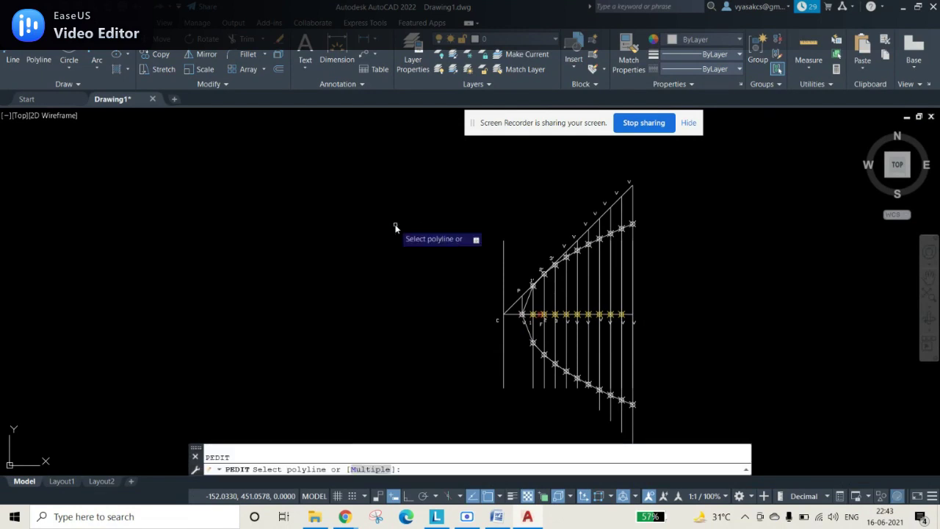
scroll(581, 299, up, 5)
click(359, 299)
text(F)
key(Return)
scroll(613, 288, down, 2)
middle_drag(613, 291, 430, 293)
scroll(428, 296, down, 2)
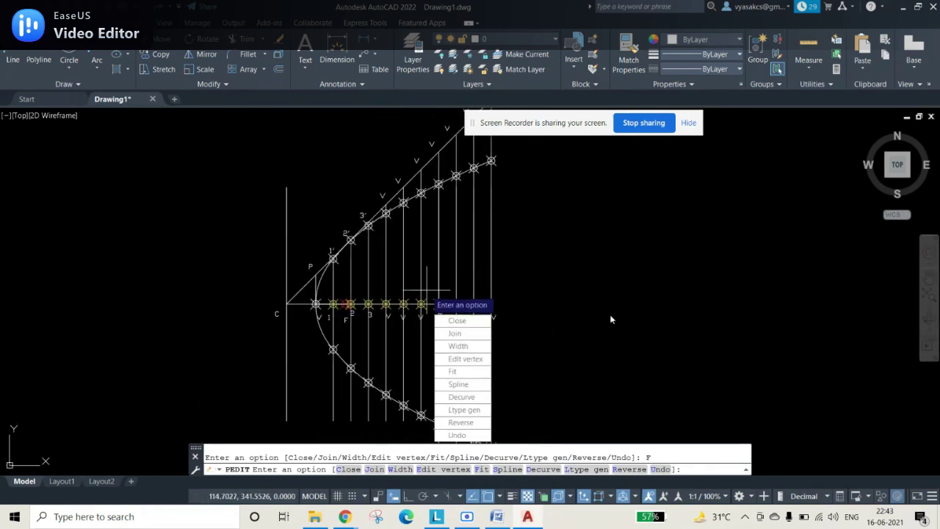
key(Escape)
key(Escape)
Set the colour of the fitted parabola curve to Blue
drag(568, 129, 689, 125)
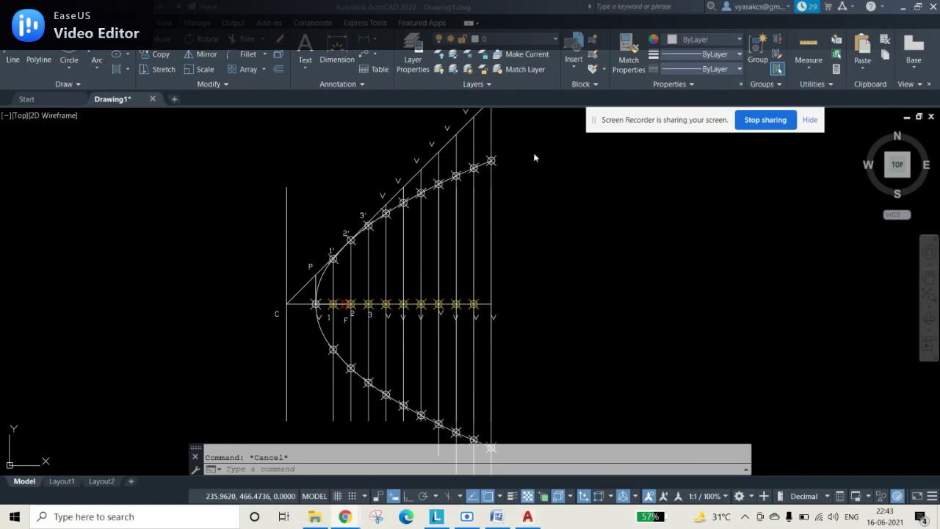
click(462, 171)
click(737, 40)
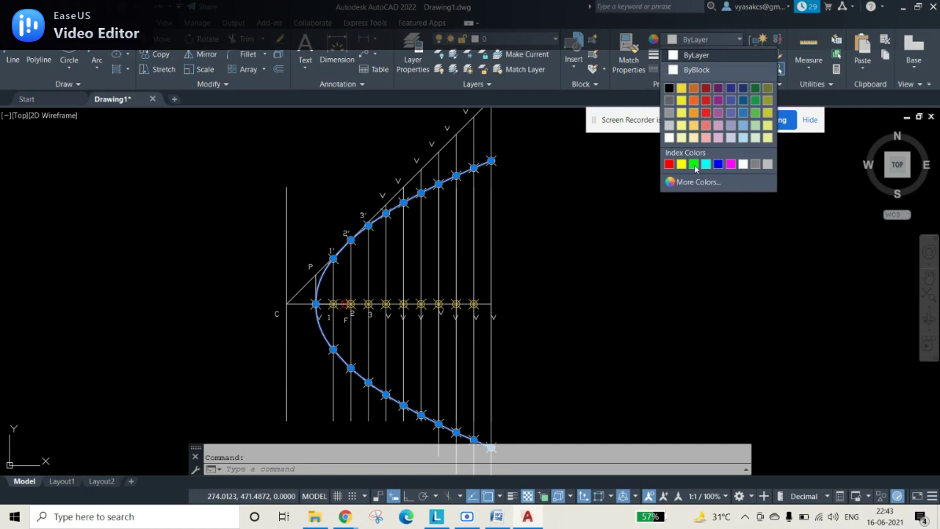
click(718, 166)
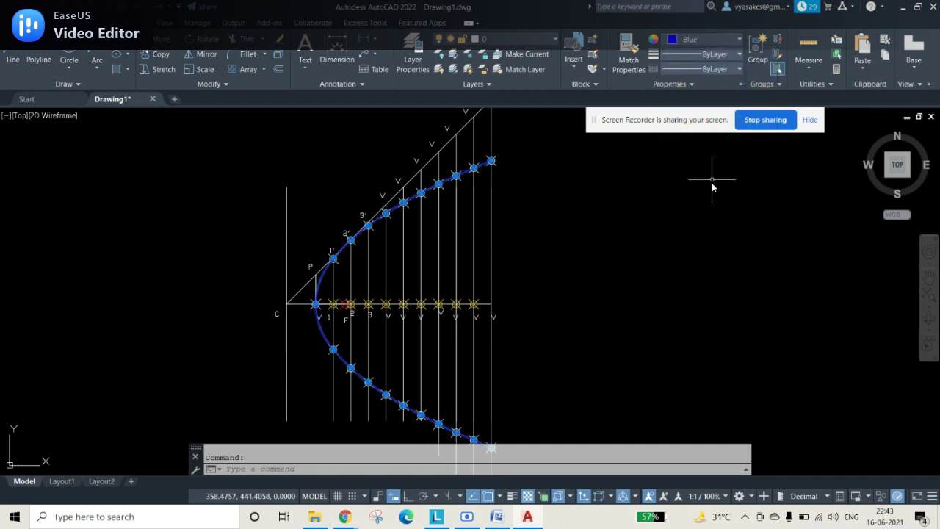
Set the parabola curve's lineweight to 0.50 mm, turn on lineweight display, and deselect the curve
click(717, 59)
scroll(709, 121, down, 3)
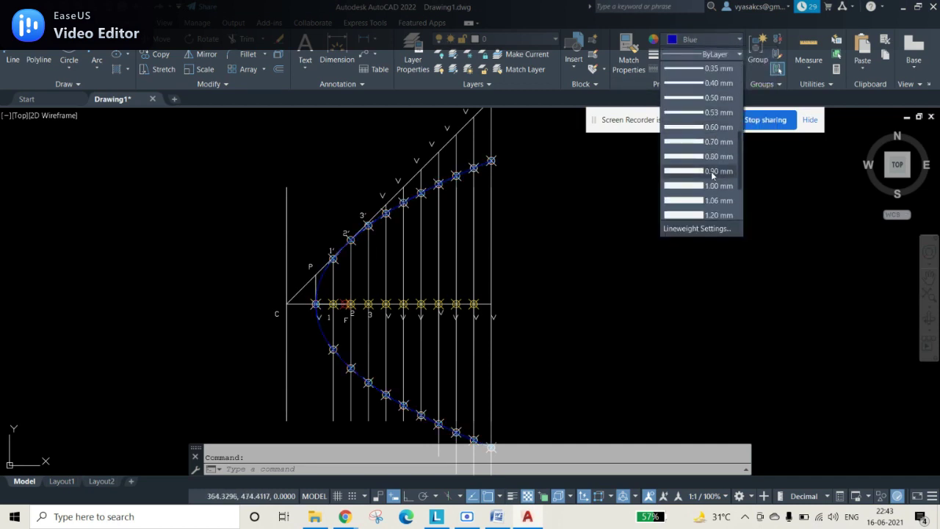
click(709, 98)
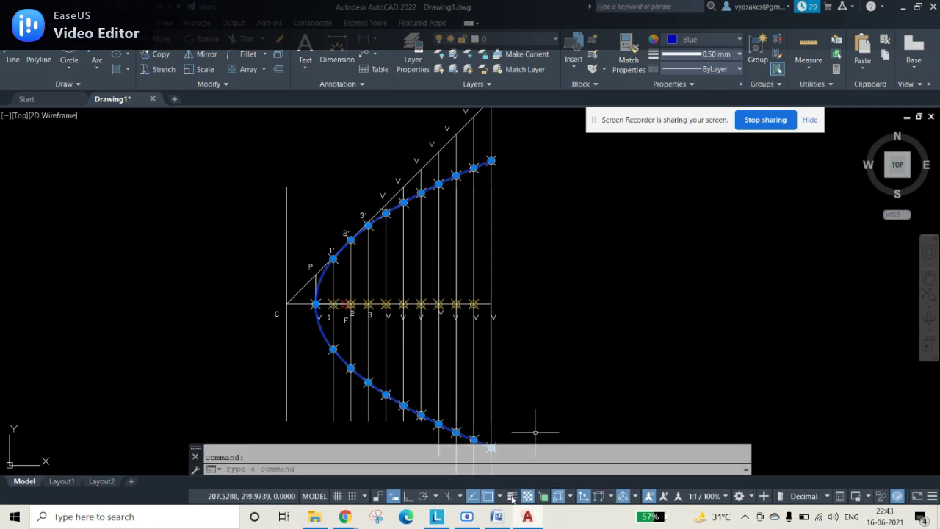
click(511, 497)
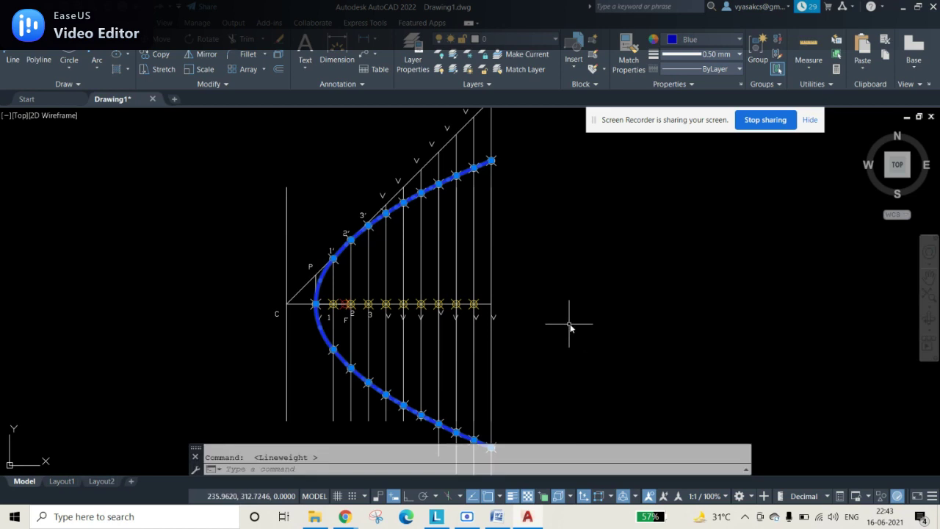
middle_drag(570, 325, 575, 301)
key(Escape)
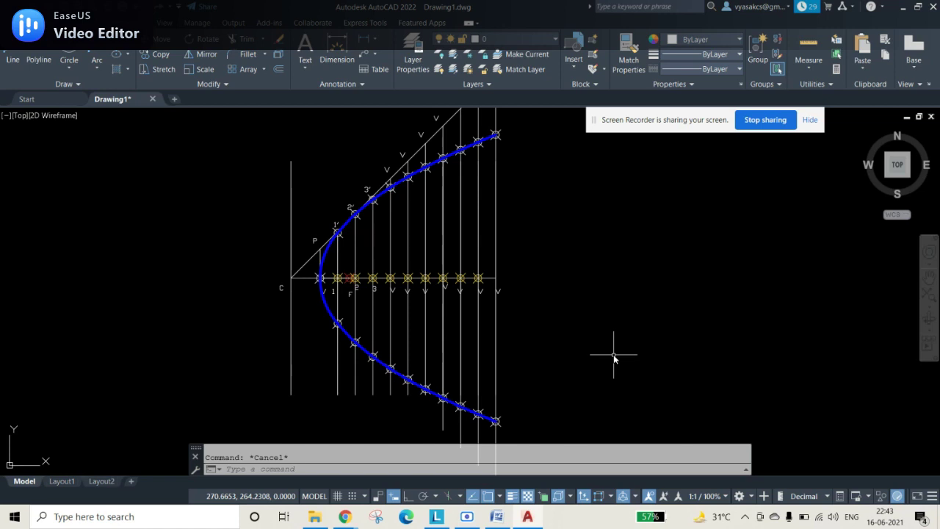
Place a point on the upper branch of the parabola, between the third and fourth curve points
scroll(585, 350, up, 2)
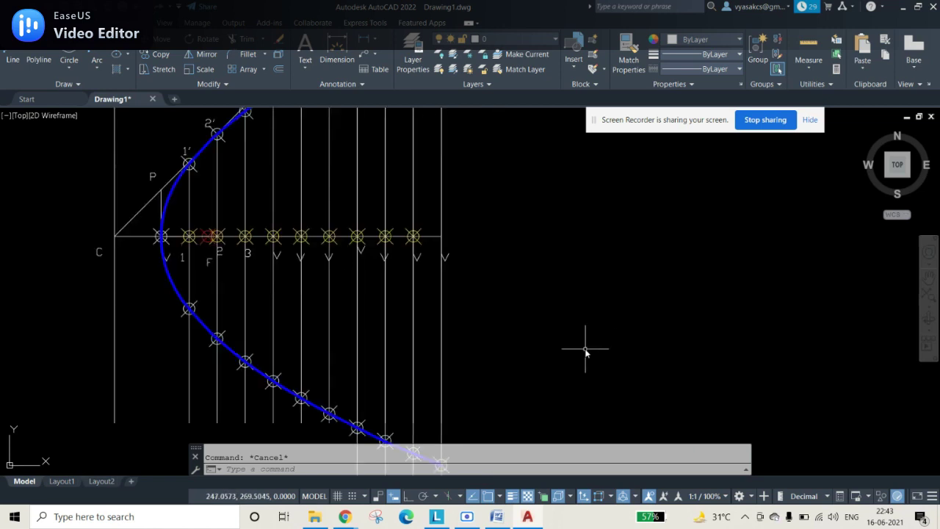
mouse_move(480, 348)
middle_down()
mouse_move(581, 375)
mouse_move(594, 389)
middle_up()
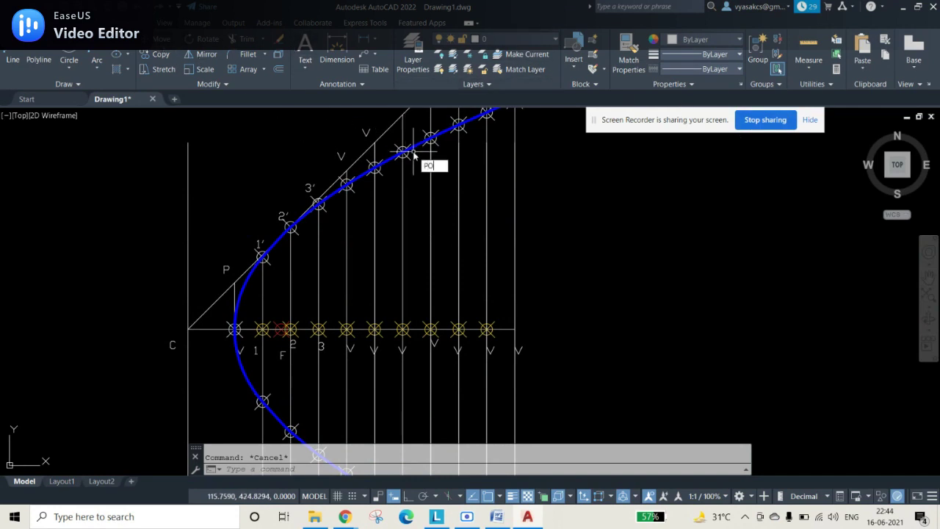
key(Return)
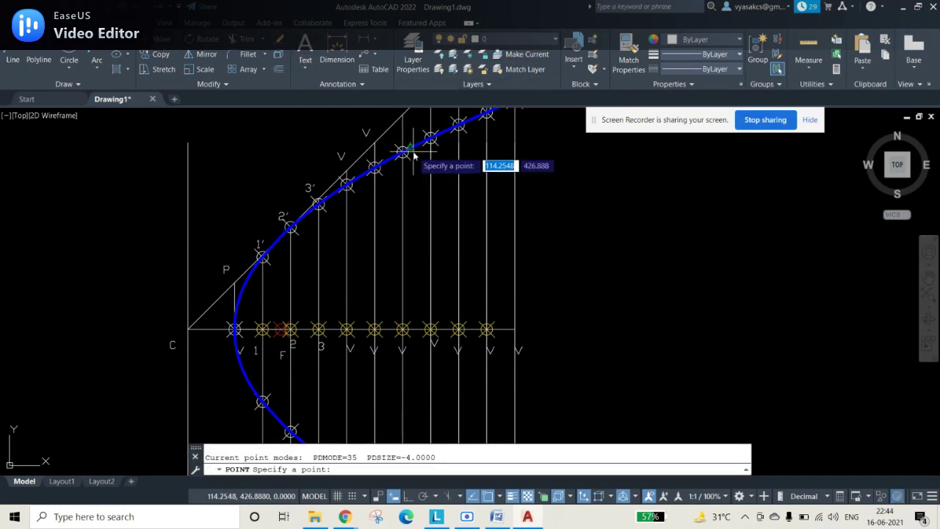
click(326, 196)
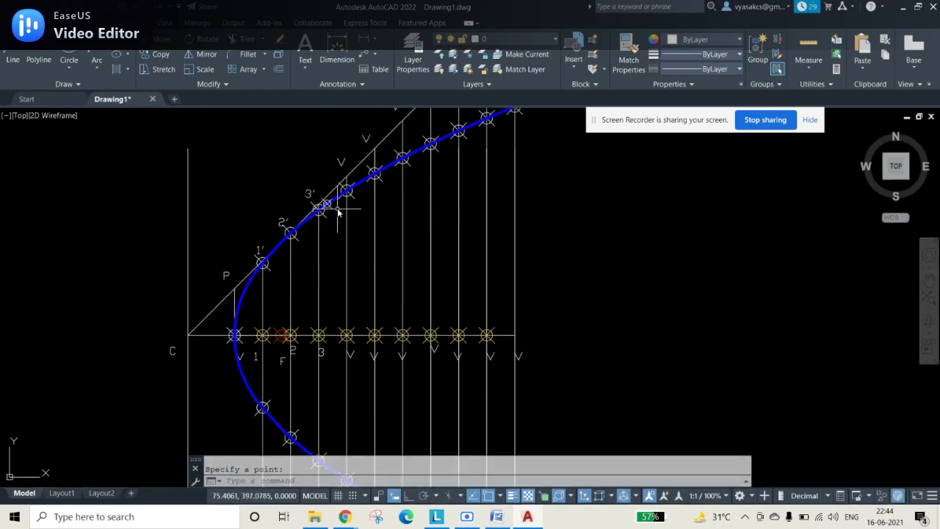
Set the colour of the new point on the parabola to Magenta and deselect it
click(705, 39)
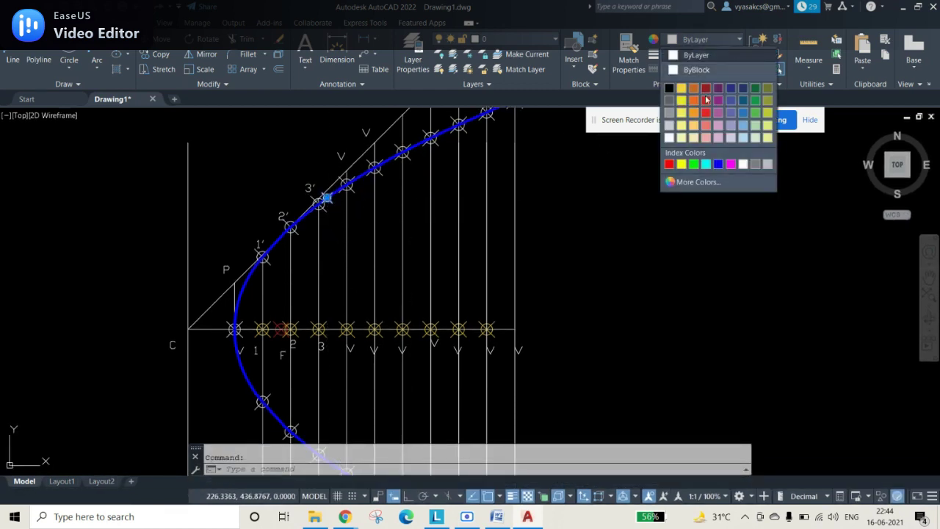
click(729, 164)
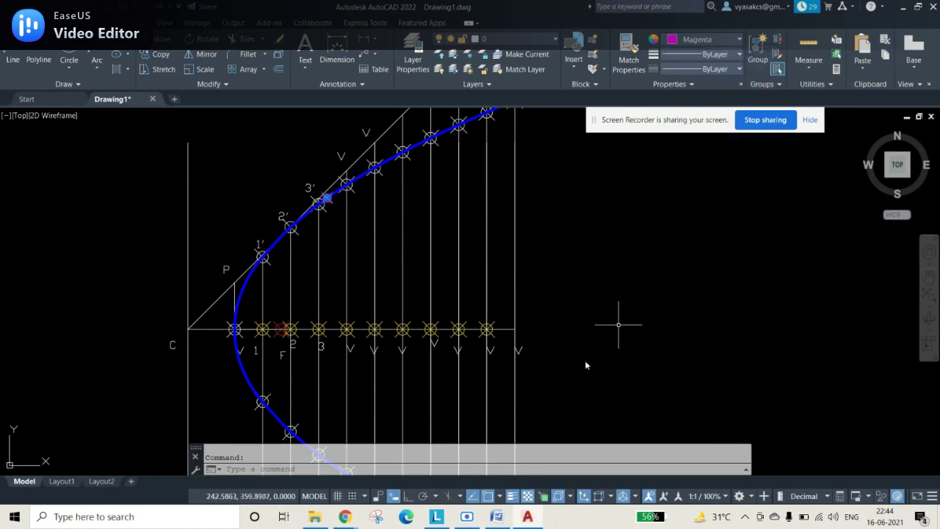
click(581, 295)
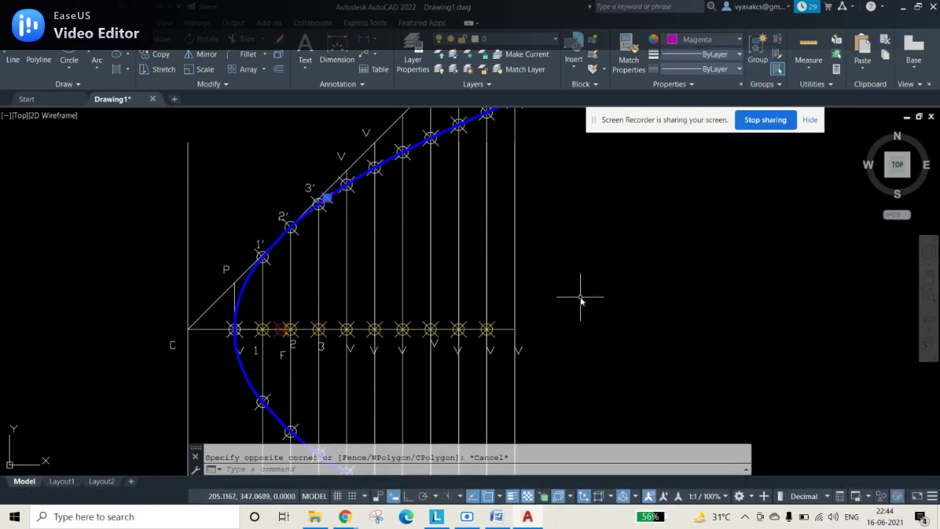
key(Escape)
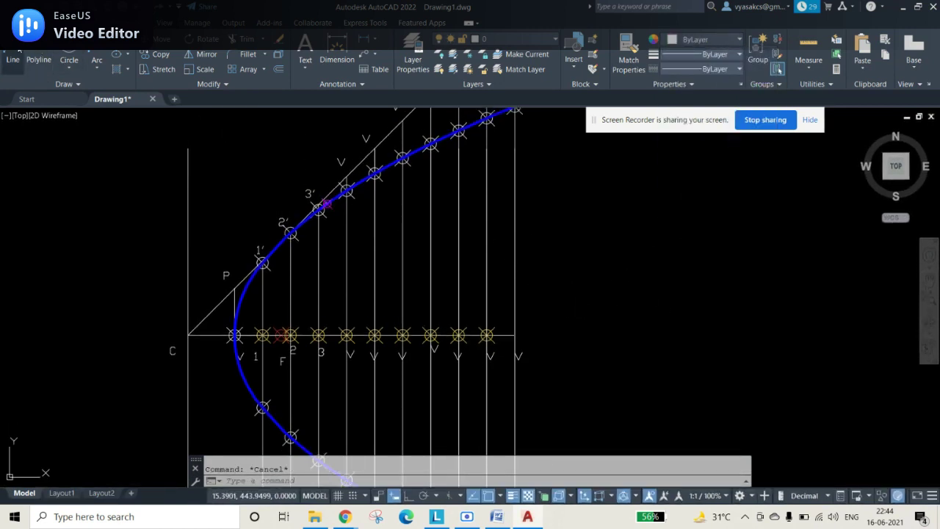
Draw a line joining the magenta point on the parabola to the focus F
click(12, 59)
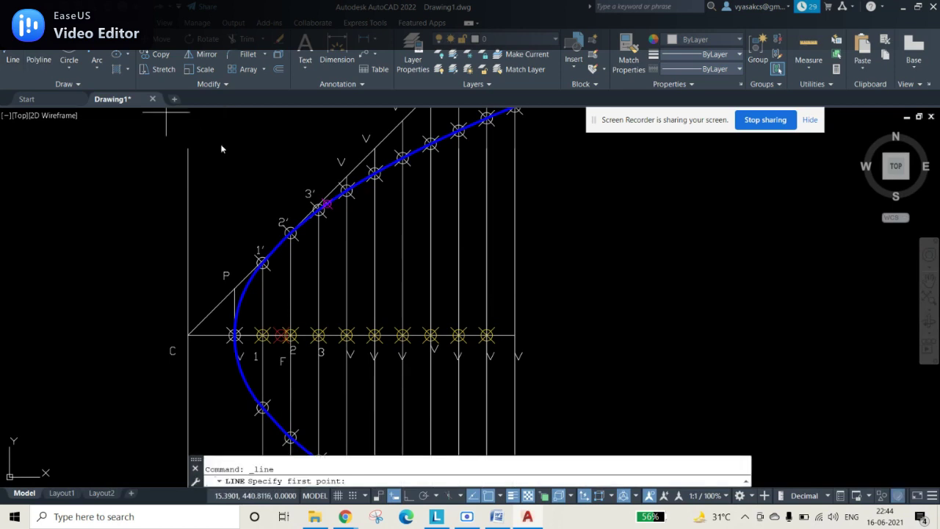
click(323, 207)
click(283, 335)
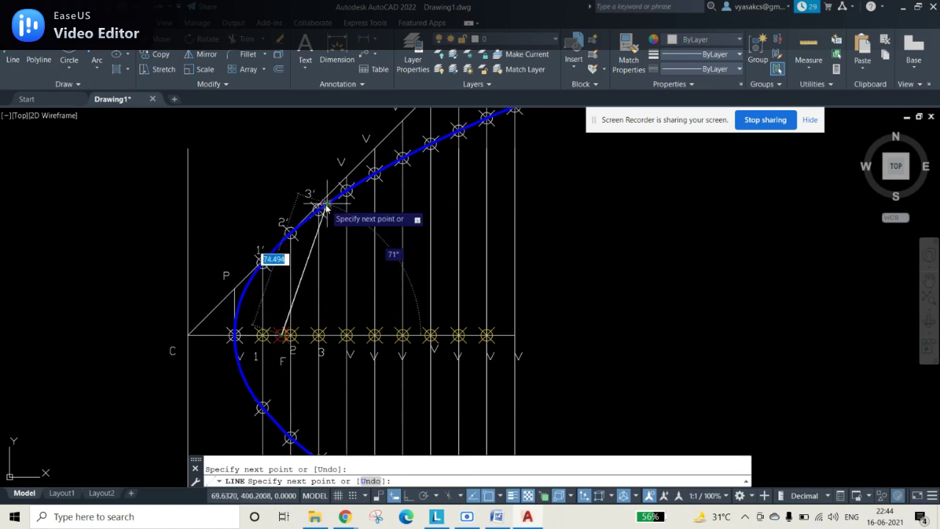
click(323, 207)
key(Escape)
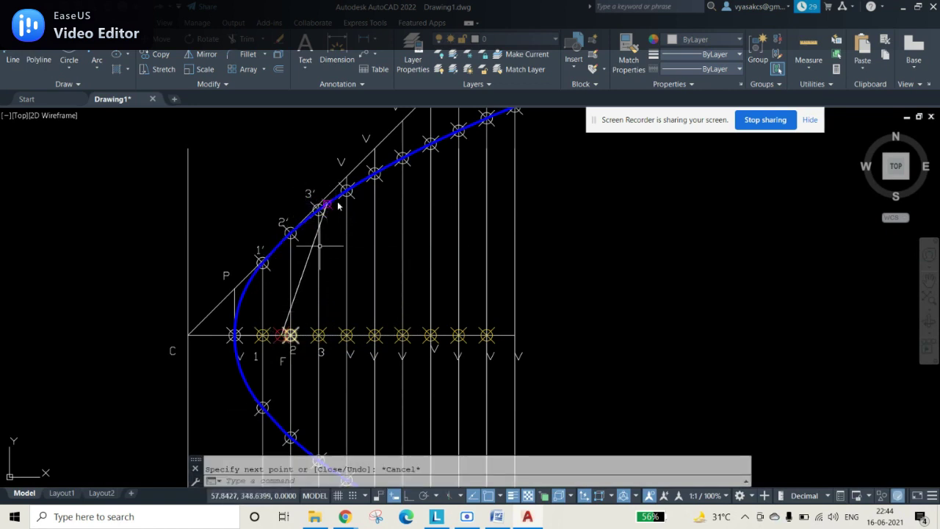
Rotate a copy of the line joining the magenta point to the focus by 90 degrees about F, keeping the original
scroll(324, 224, up, 2)
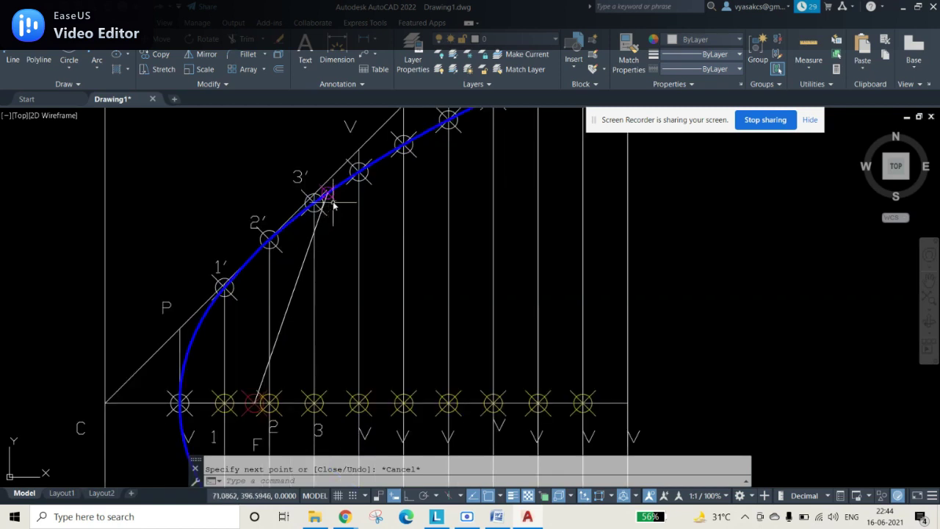
click(280, 329)
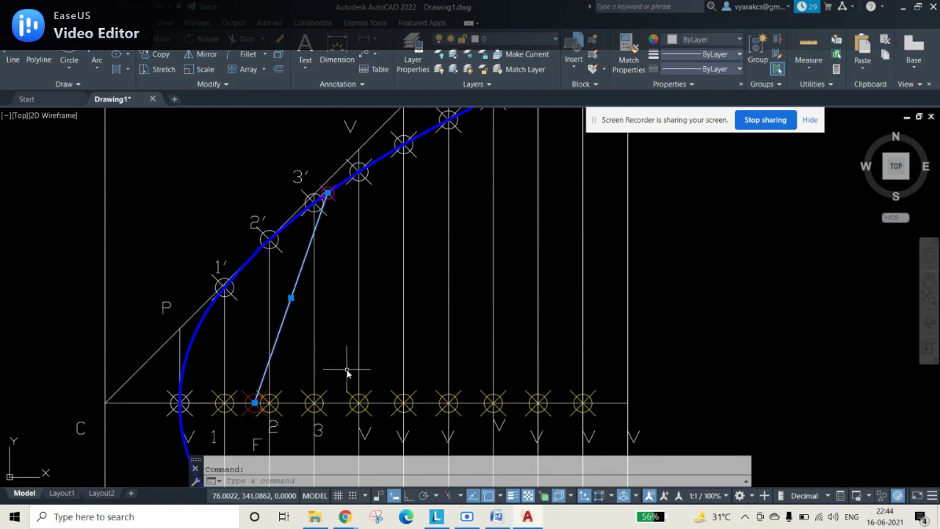
click(203, 39)
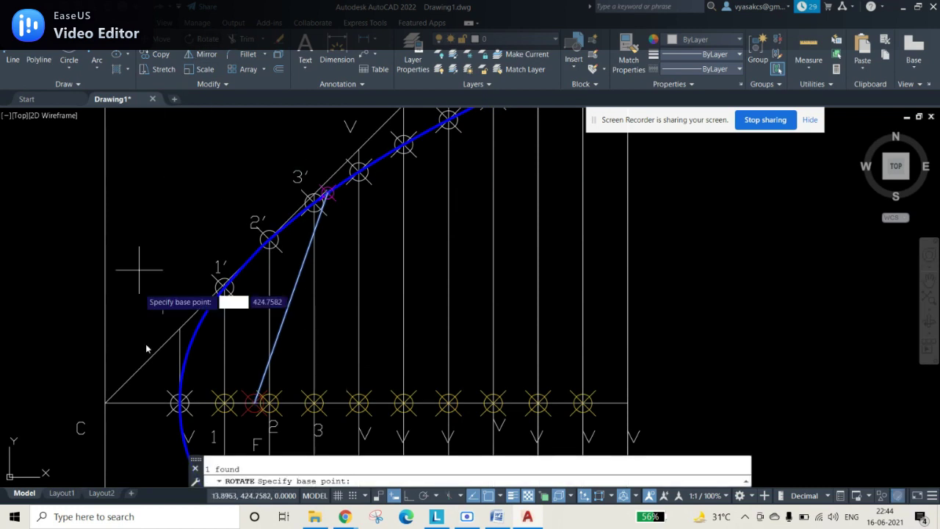
click(256, 403)
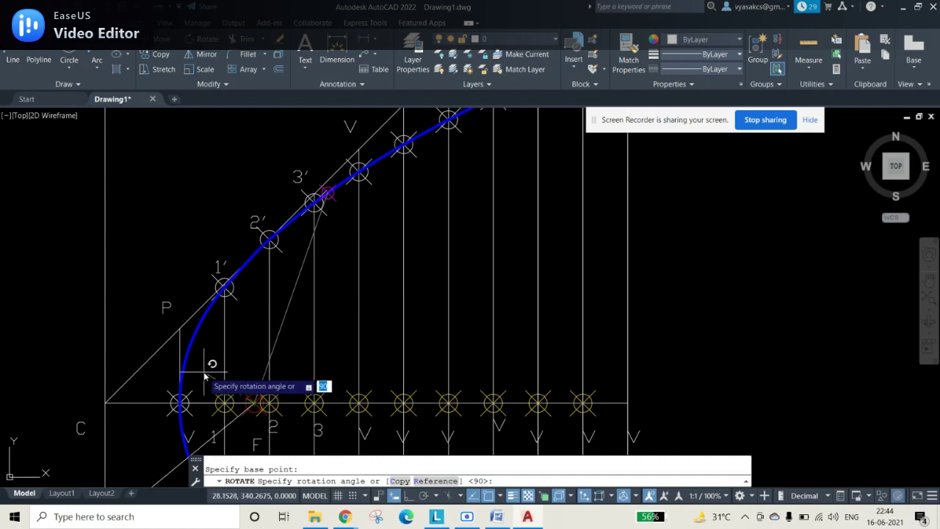
text(90)
key(Return)
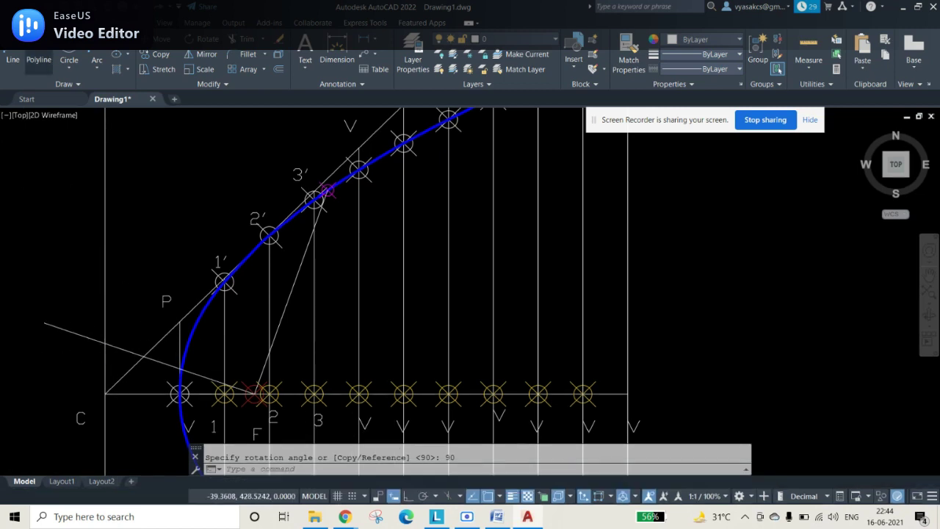
Draw a line from the intersection of the rotated line and the directrix to the magenta point, then back over it to the same intersection
click(12, 59)
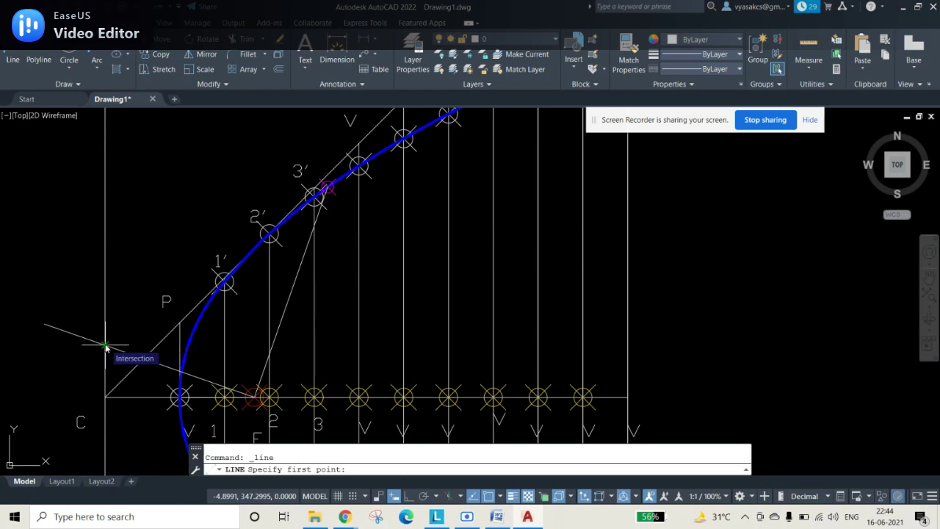
click(105, 345)
click(326, 191)
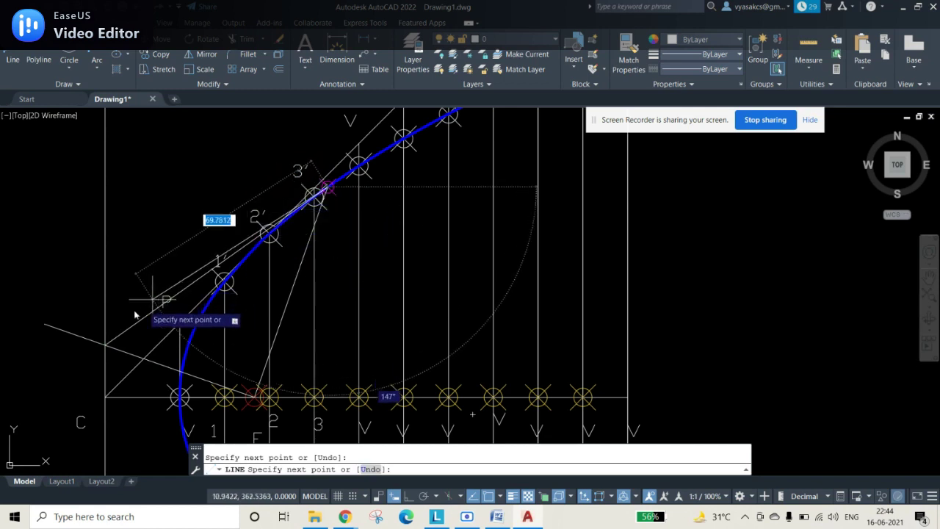
click(105, 344)
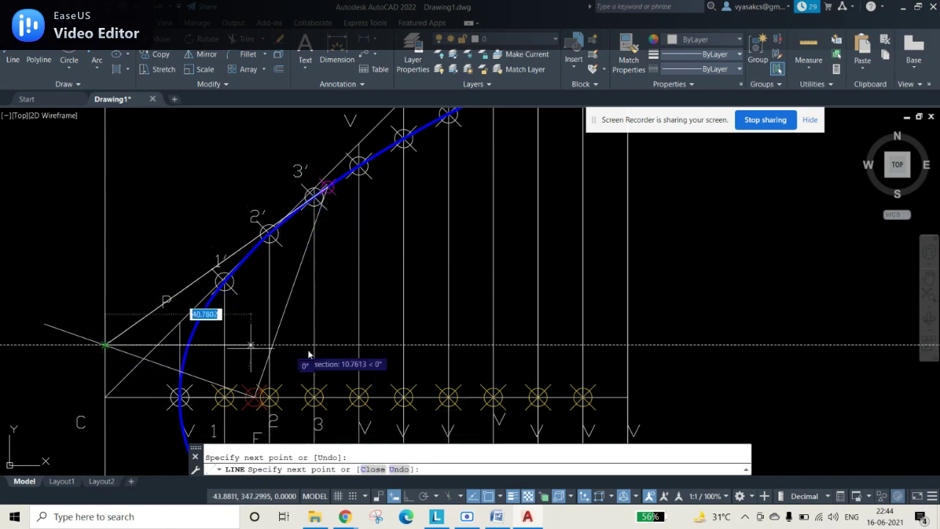
key(Escape)
Rotate one of the two overlapping tangent lines by 90 degrees about the magenta point to form the normal
click(208, 278)
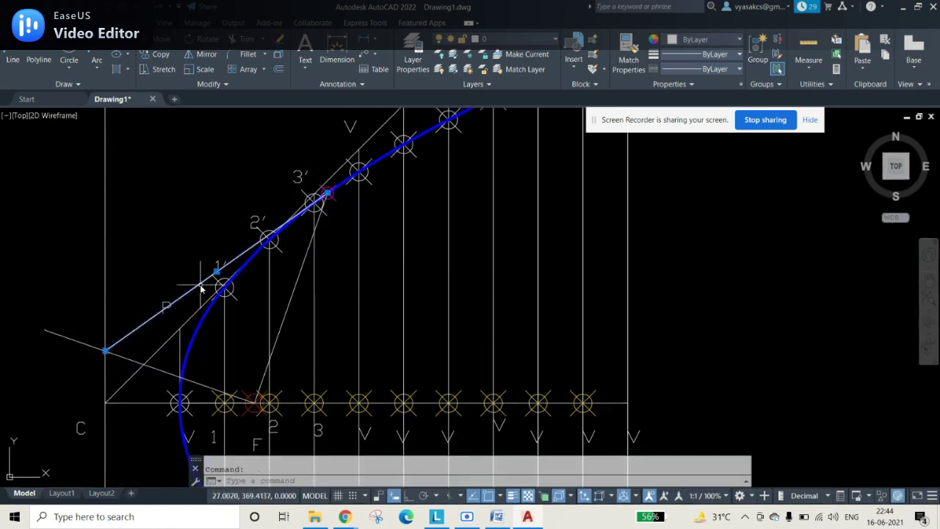
text(ro)
key(Return)
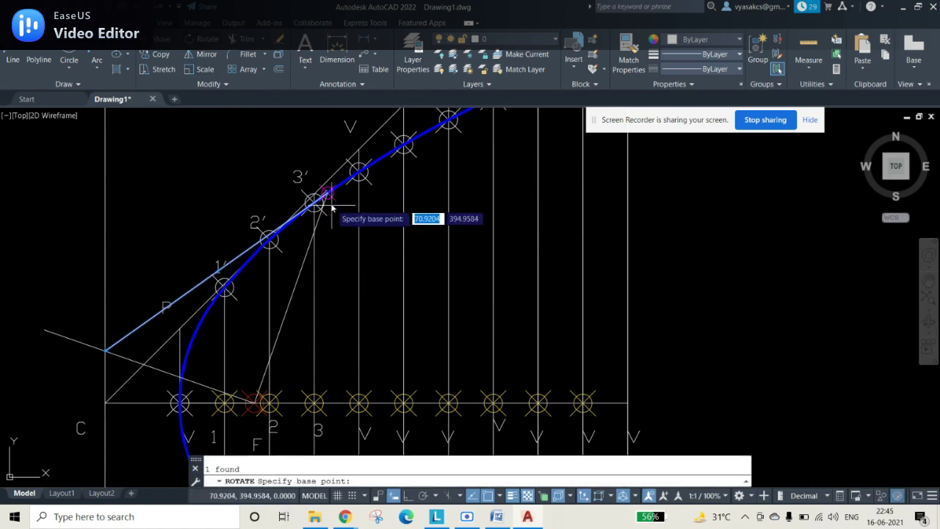
click(327, 195)
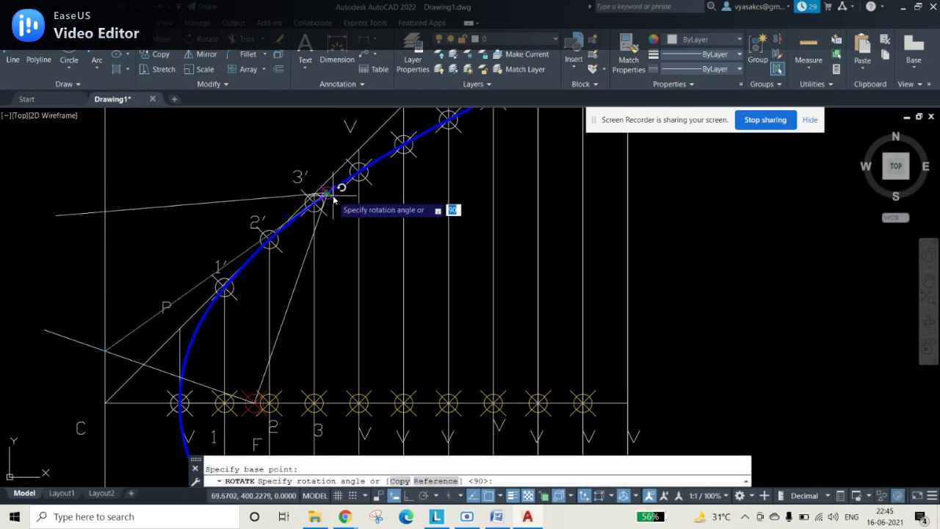
text(90)
key(Return)
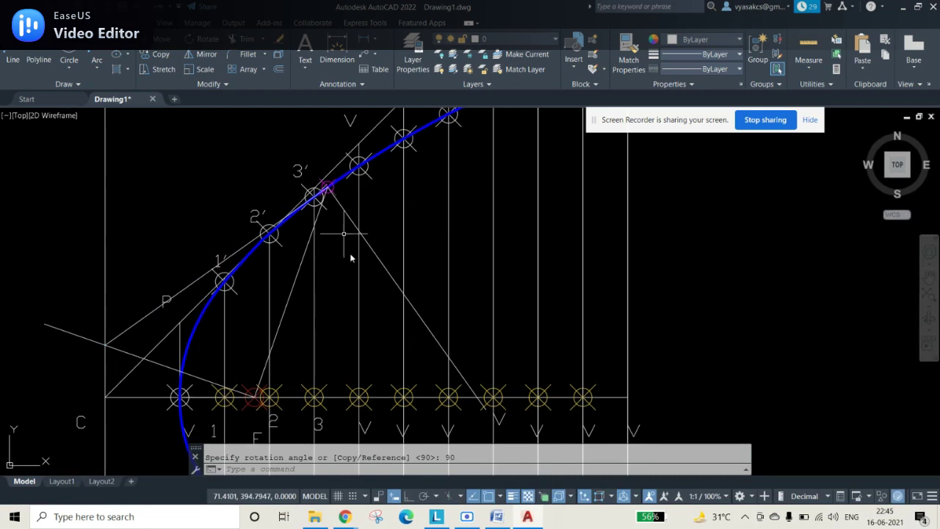
Move the normal line by its midpoint onto the magenta point so it crosses the parabola there
click(393, 285)
click(406, 298)
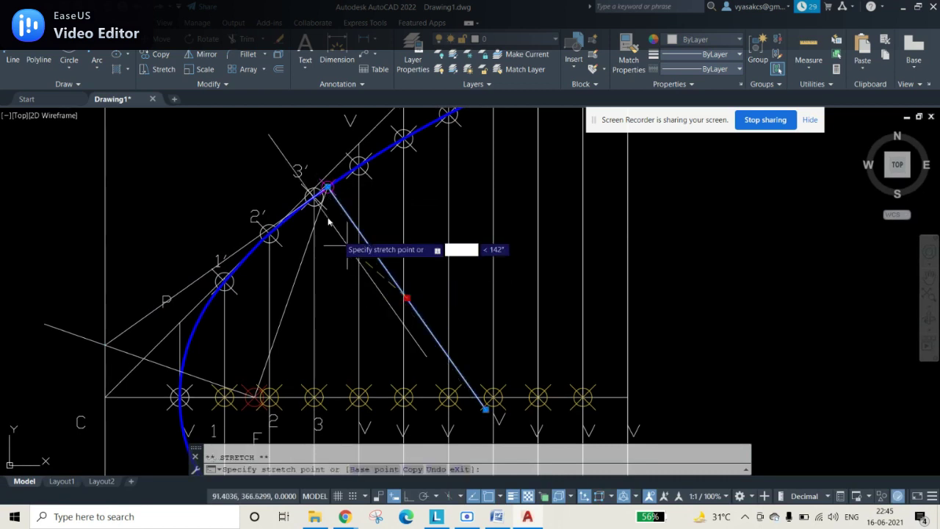
click(327, 188)
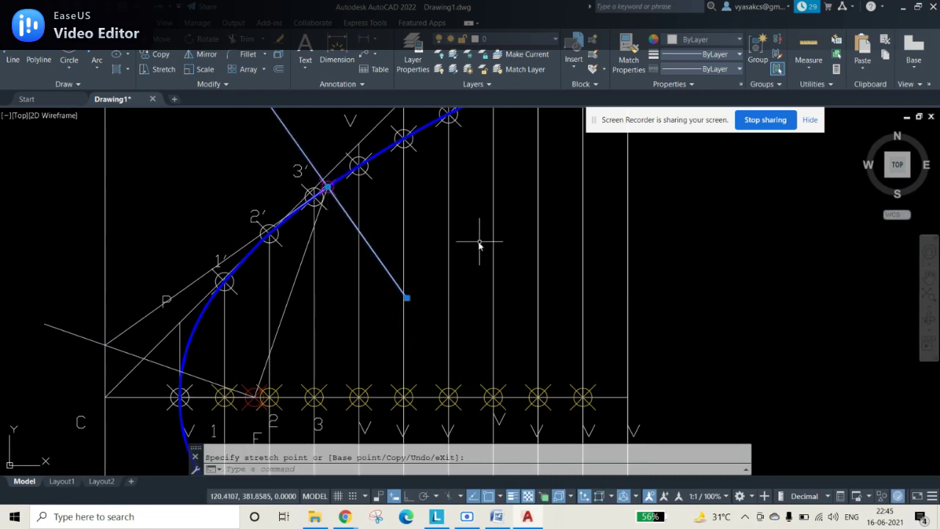
Set the tangent and normal lines to Magenta with a heavier lineweight, and deselect them
scroll(479, 243, down, 2)
click(316, 324)
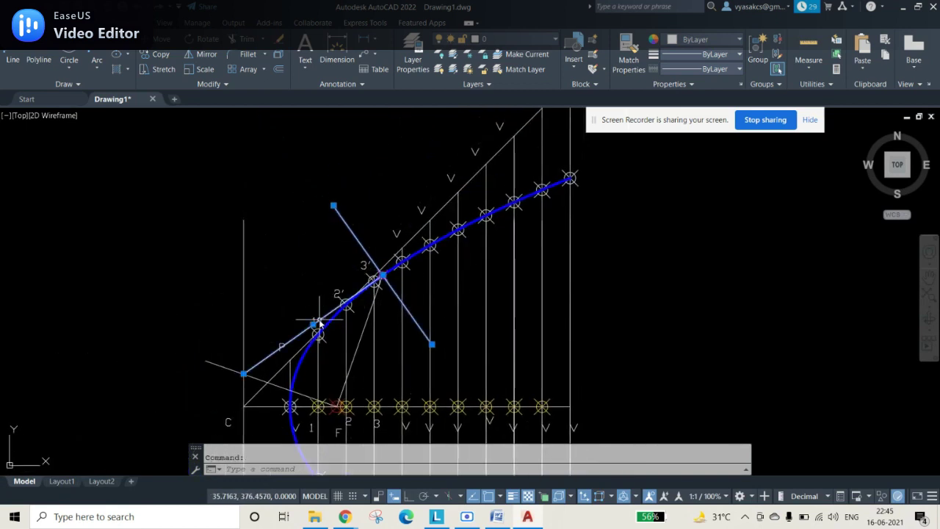
click(725, 40)
click(727, 165)
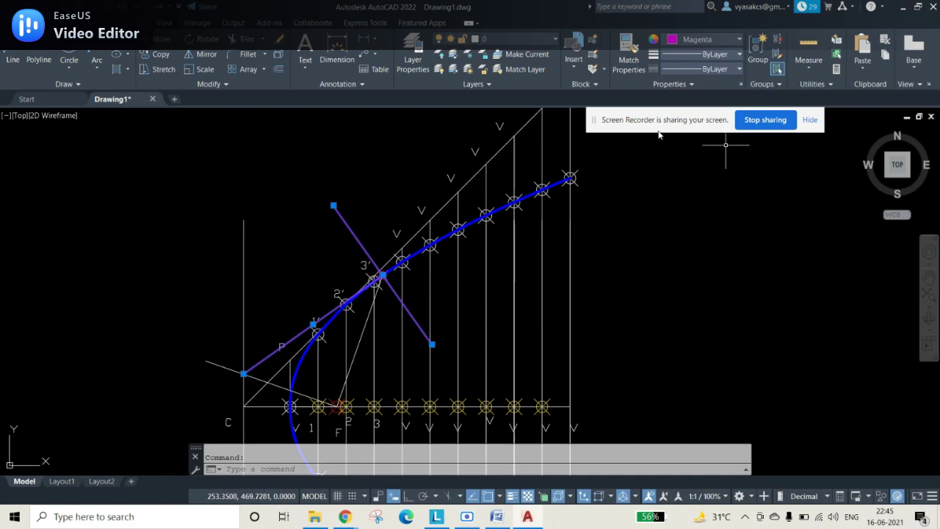
click(707, 57)
click(709, 192)
key(Escape)
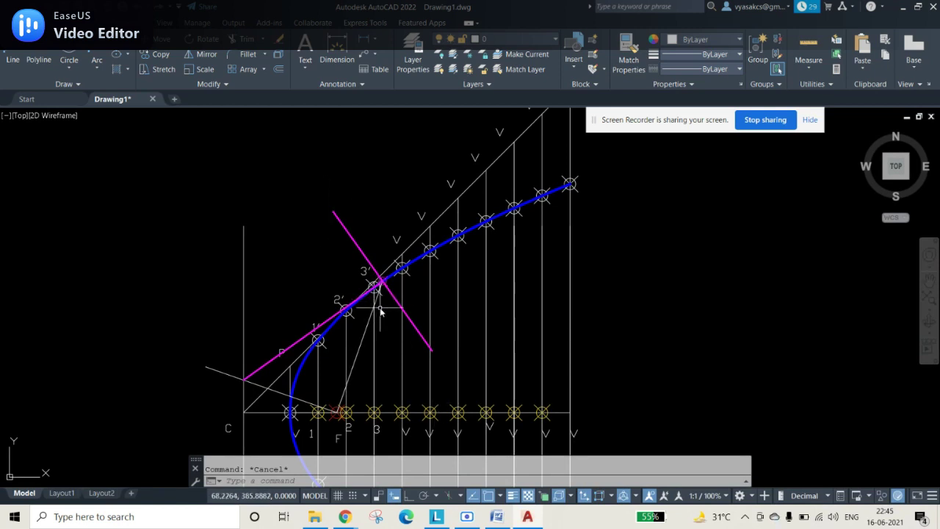
Start a multiline text box in the empty area beside the directrix, outside the parabola
scroll(596, 273, down, 5)
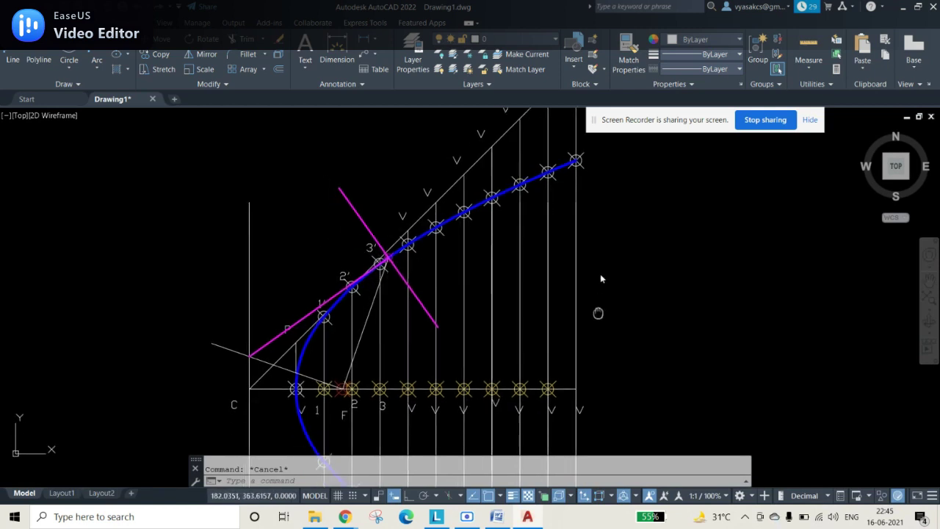
scroll(639, 328, up, 2)
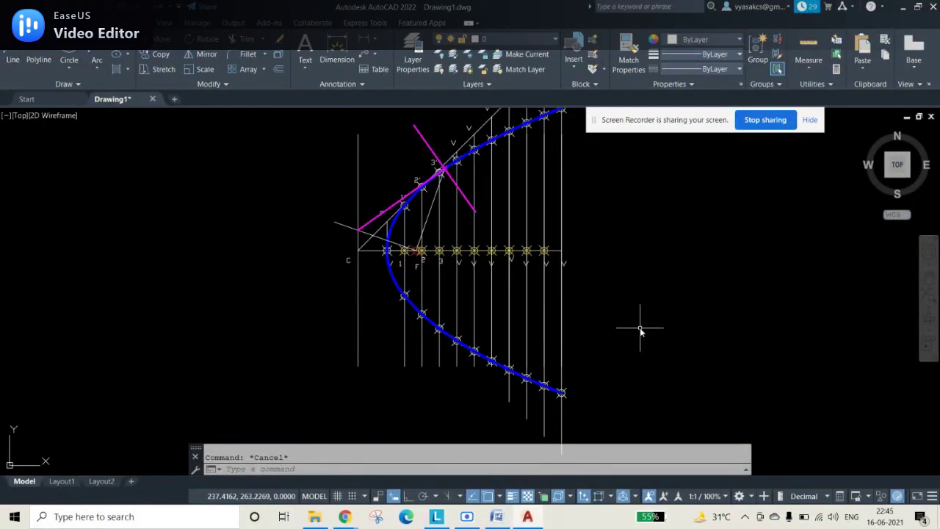
text(t)
key(Return)
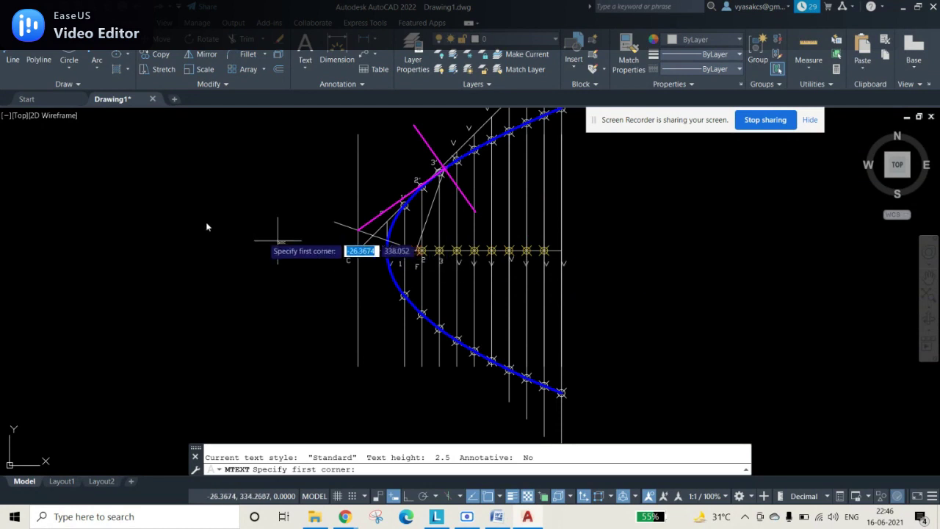
click(41, 213)
click(153, 331)
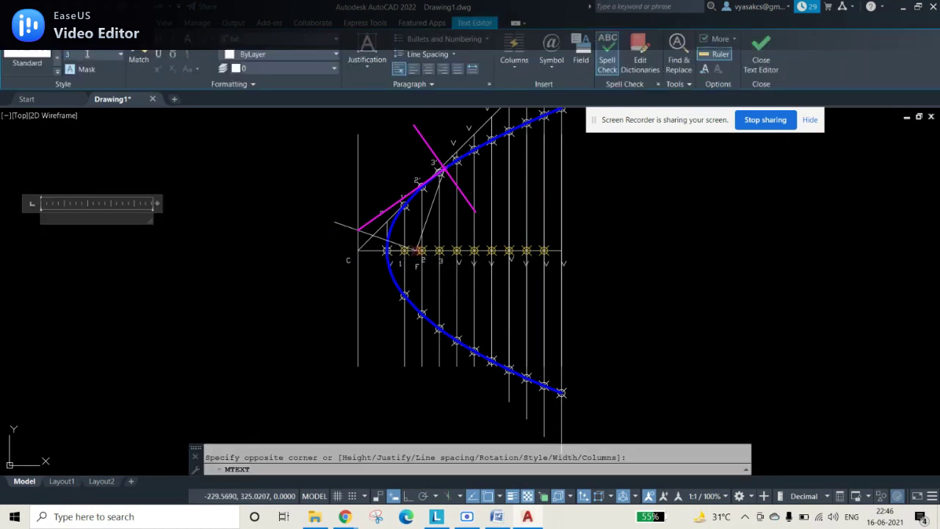
key(Return)
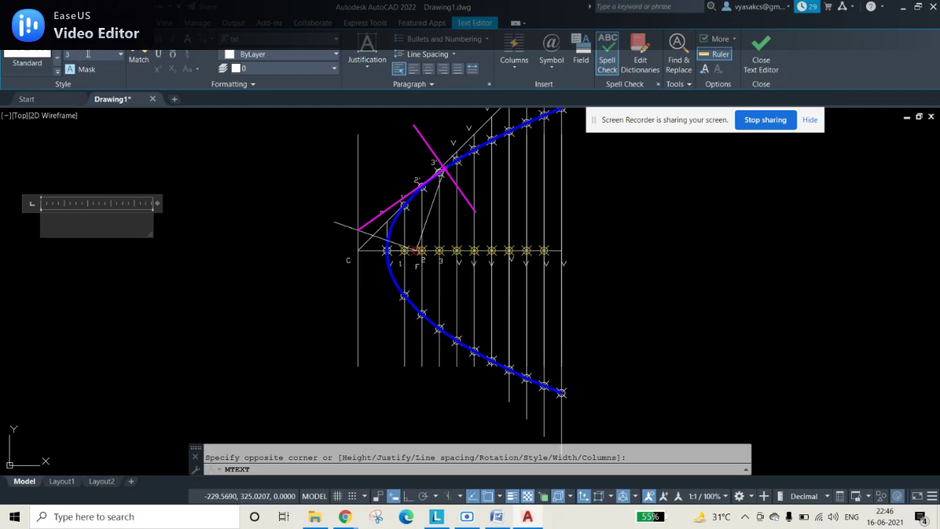
key(BackSpace)
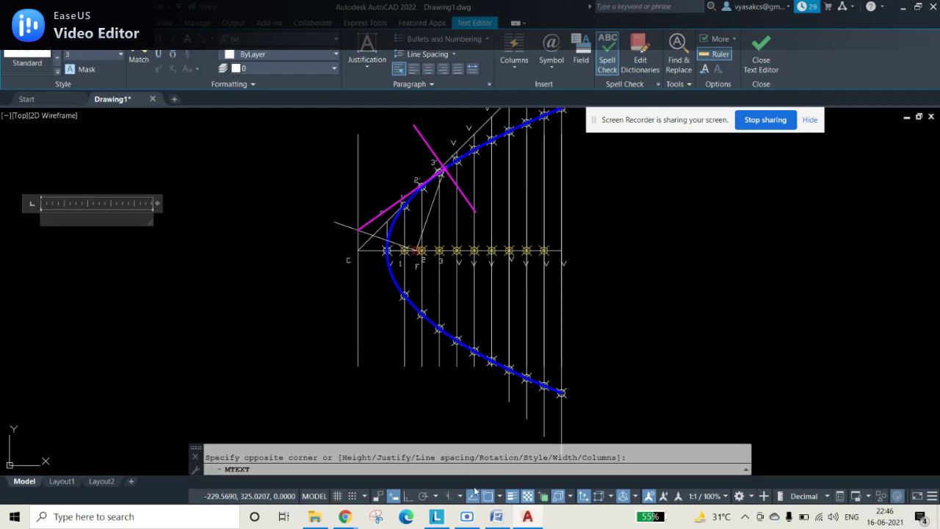
Copy the "Construction of Parabola" general-method problem statement from the Word document into the AutoCAD text box and finish the text
click(496, 516)
drag(215, 233, 577, 353)
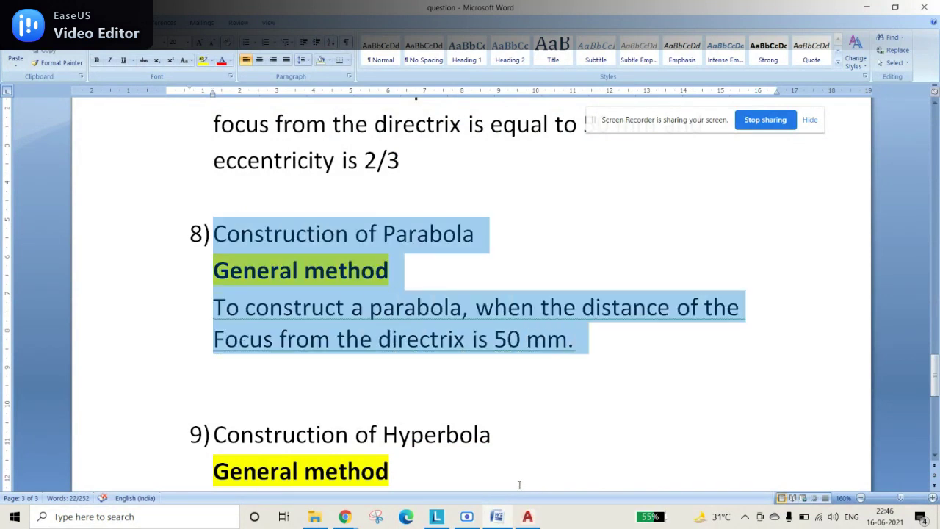
click(526, 516)
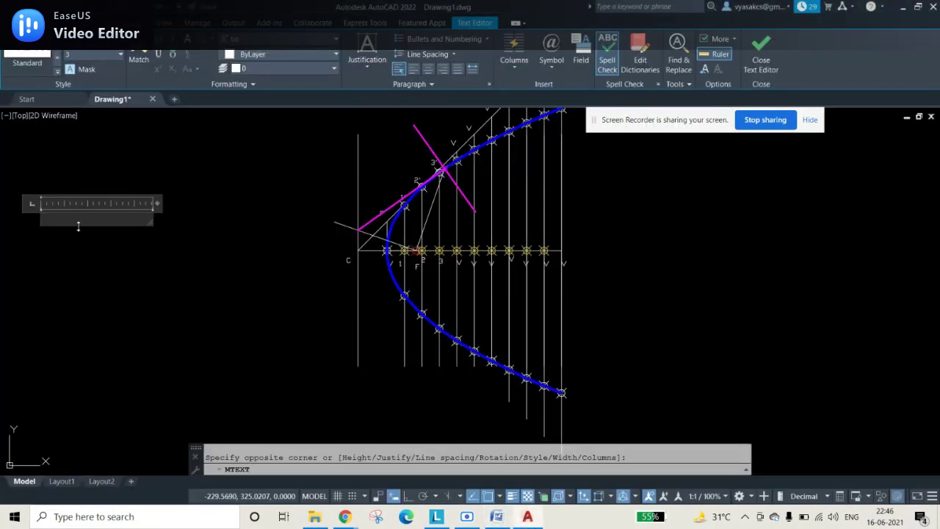
text(construct a parabola, when the distance of the Focus from the directrix is 50 mm.)
scroll(144, 280, up, 3)
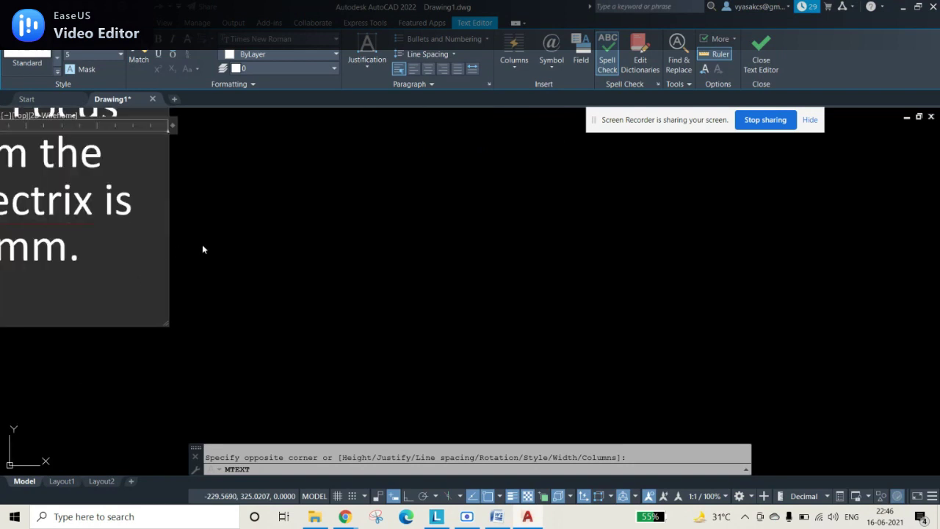
click(761, 53)
Widen the problem statement's text box so the 50 mm sentence wraps onto two lines, and deselect it
scroll(340, 246, down, 5)
scroll(355, 155, down, 4)
scroll(304, 234, up, 5)
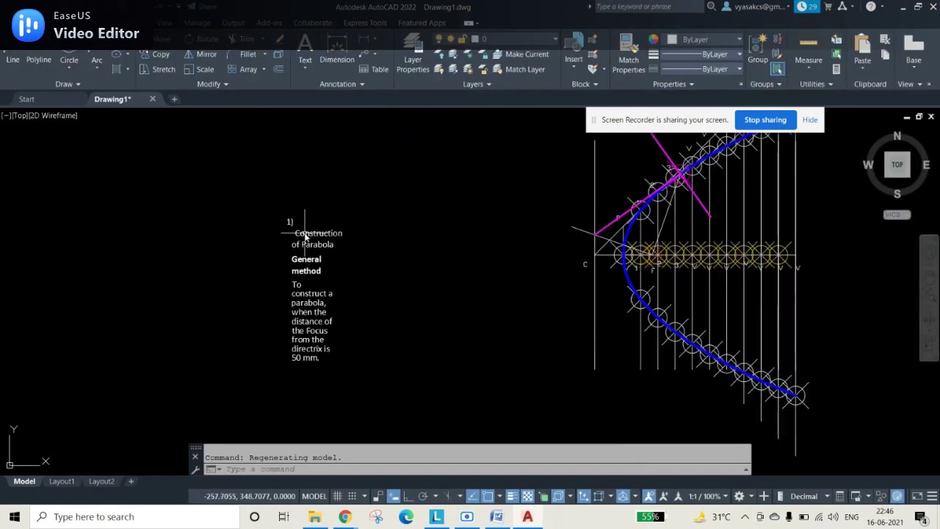
scroll(305, 233, up, 2)
click(315, 218)
click(349, 206)
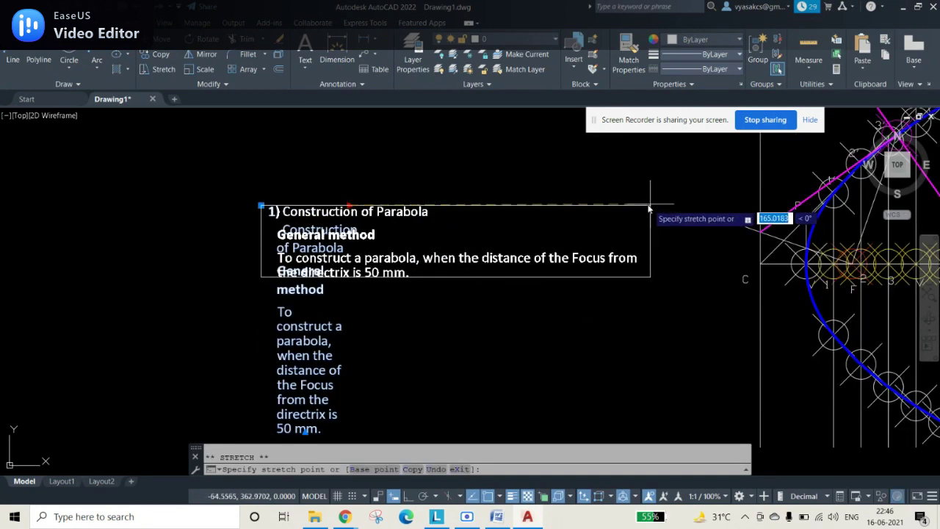
click(582, 206)
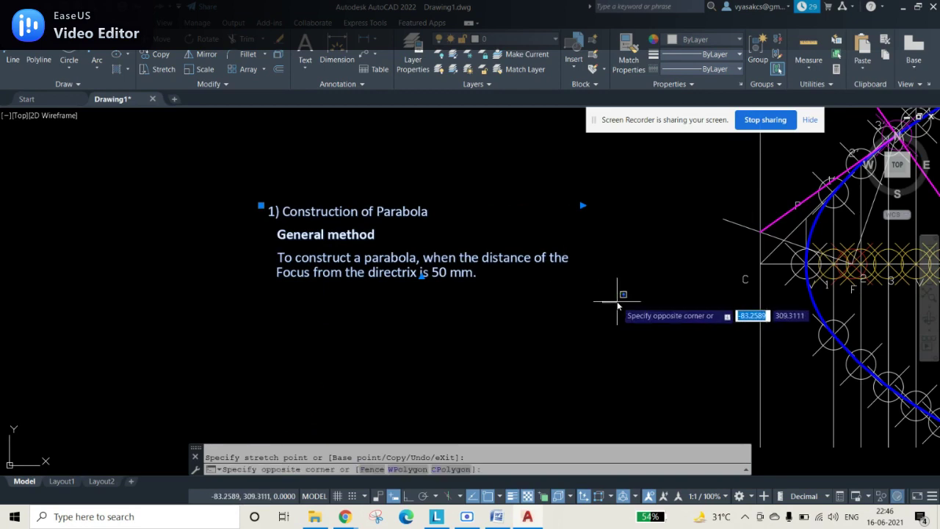
key(Escape)
key(Escape)
Remove the list number "1)" in front of "Construction of Parabola" in the problem statement and close the text
double_click(279, 211)
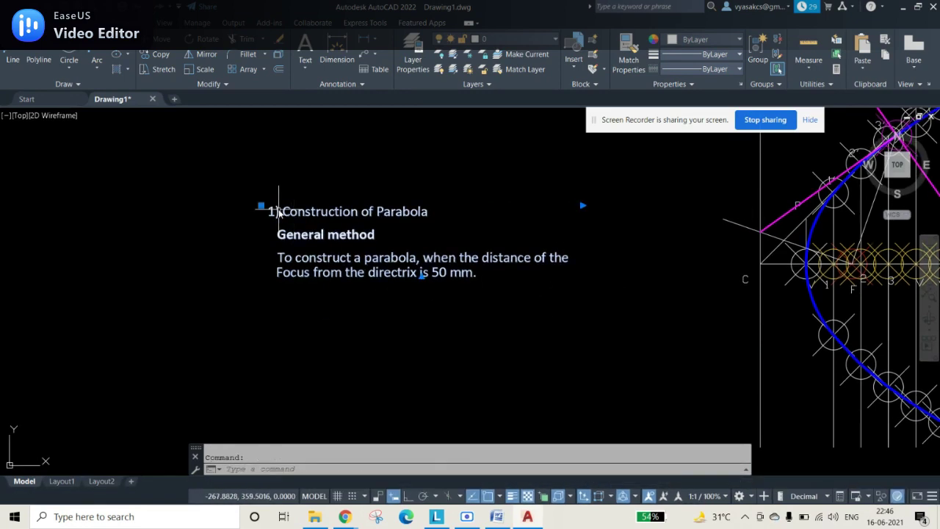
key(BackSpace)
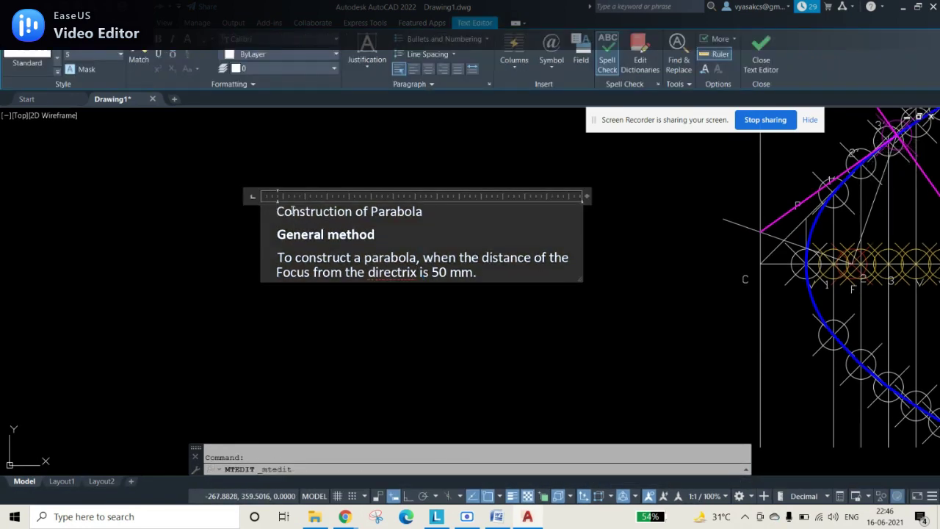
click(454, 342)
mouse_move(658, 355)
middle_down()
mouse_move(413, 316)
mouse_move(465, 345)
middle_up()
scroll(382, 319, down, 2)
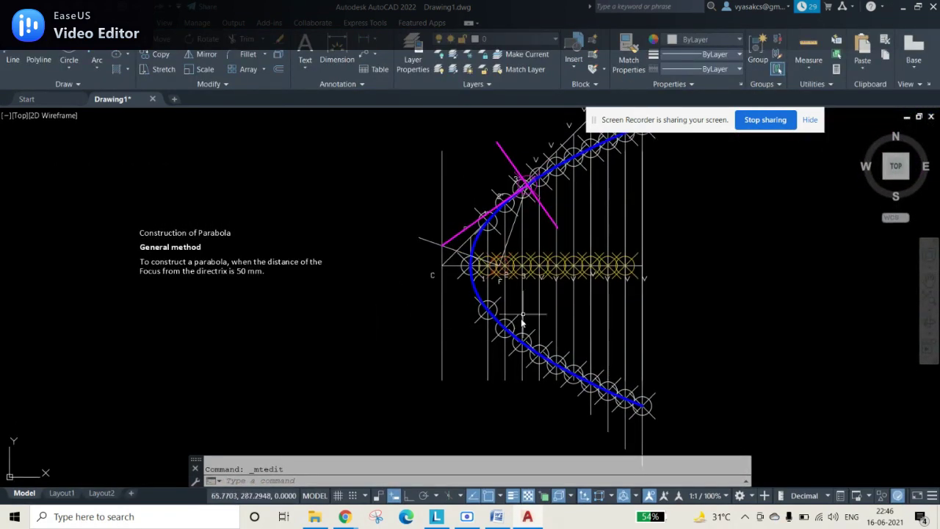
click(499, 517)
key(Right)
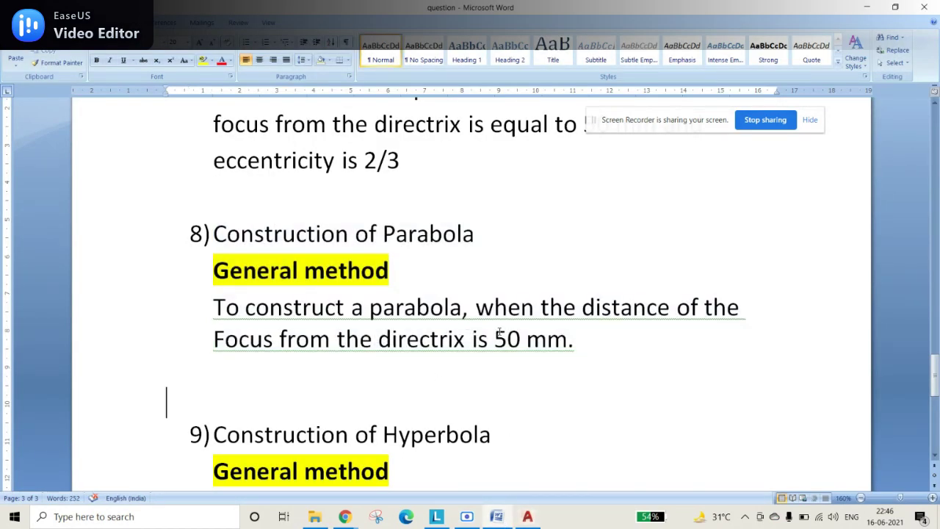
drag(498, 332, 595, 354)
click(496, 517)
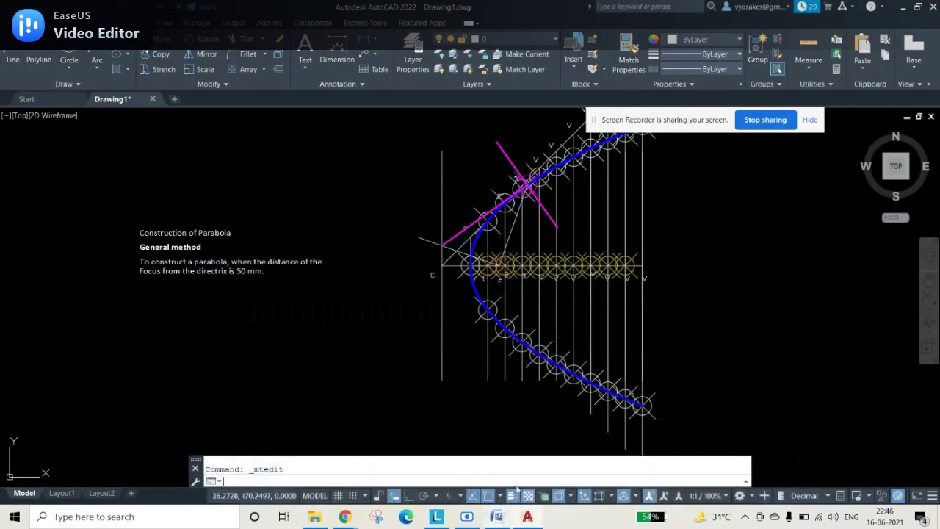
key(ctrl+a)
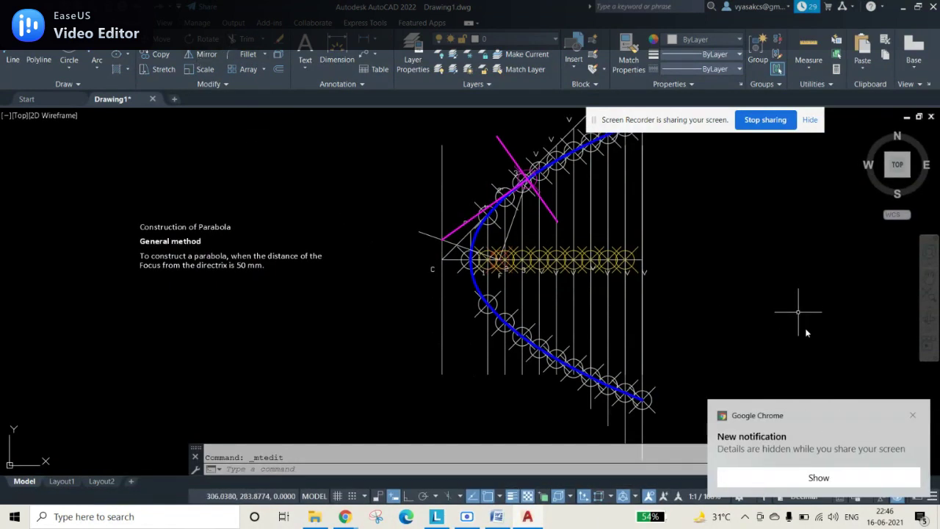
Dimension the horizontal distance from the directrix at C to focus F, placing the dimension line just below the directrix's lower end
key(Escape)
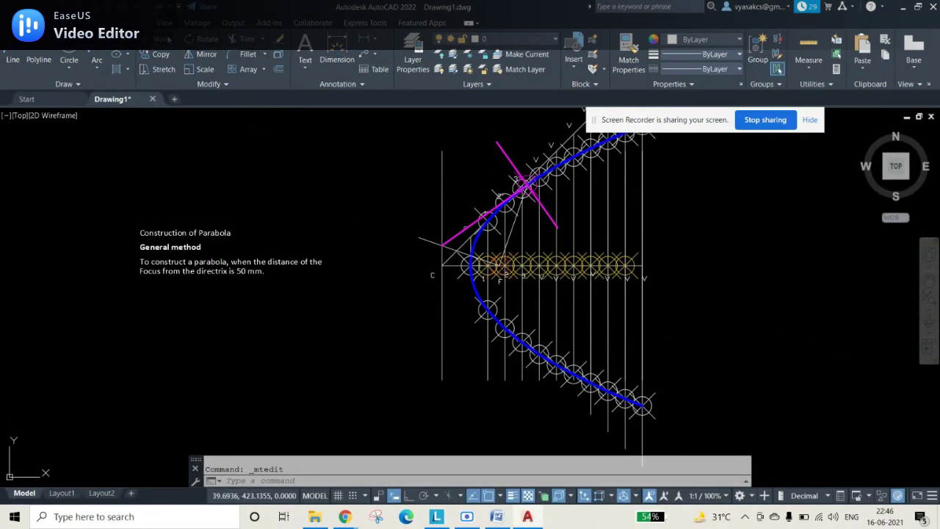
click(337, 59)
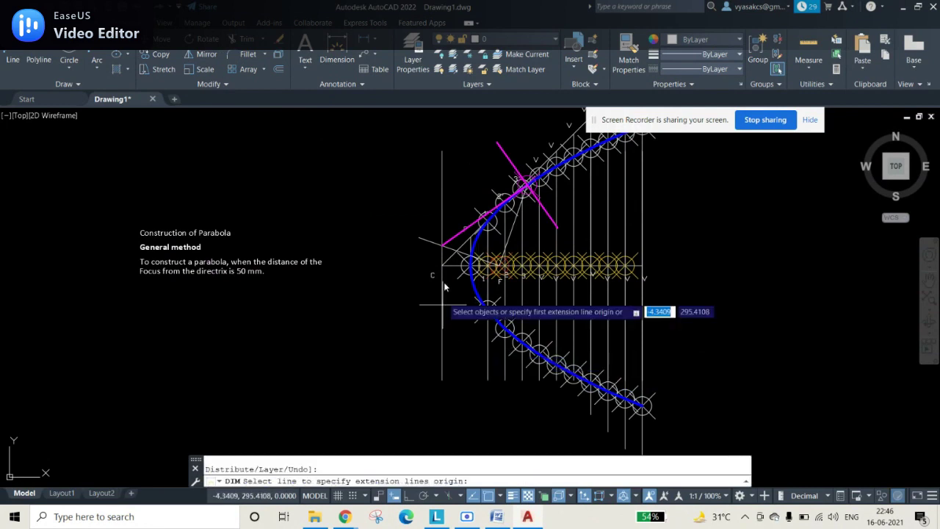
scroll(431, 279, up, 5)
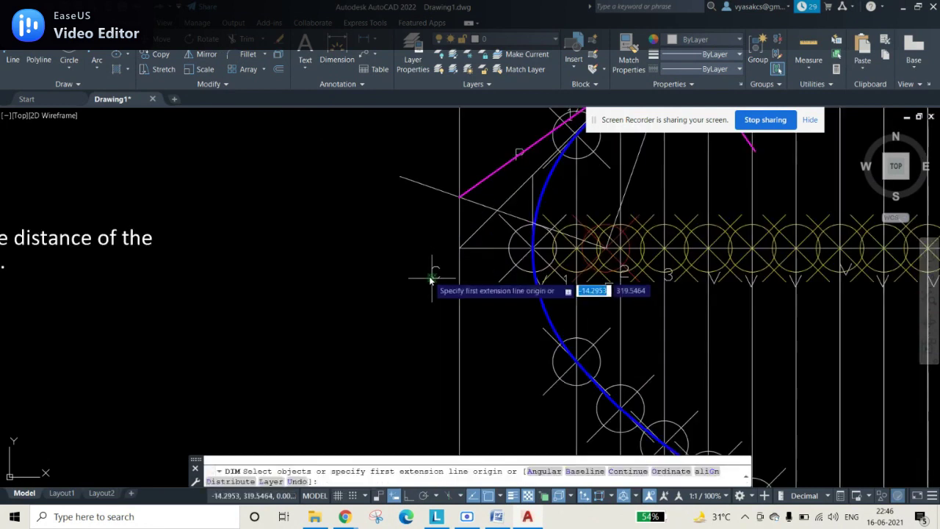
click(461, 248)
click(609, 249)
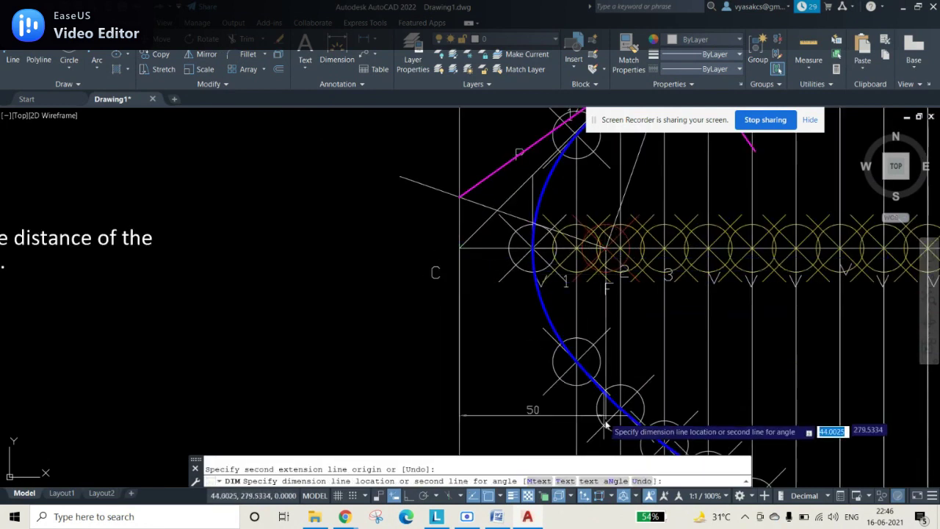
middle_drag(614, 422, 610, 301)
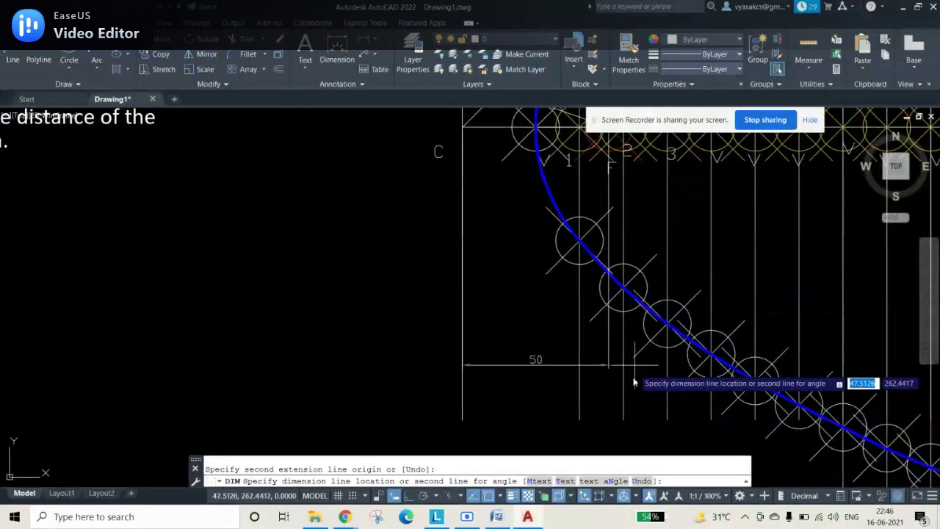
click(615, 433)
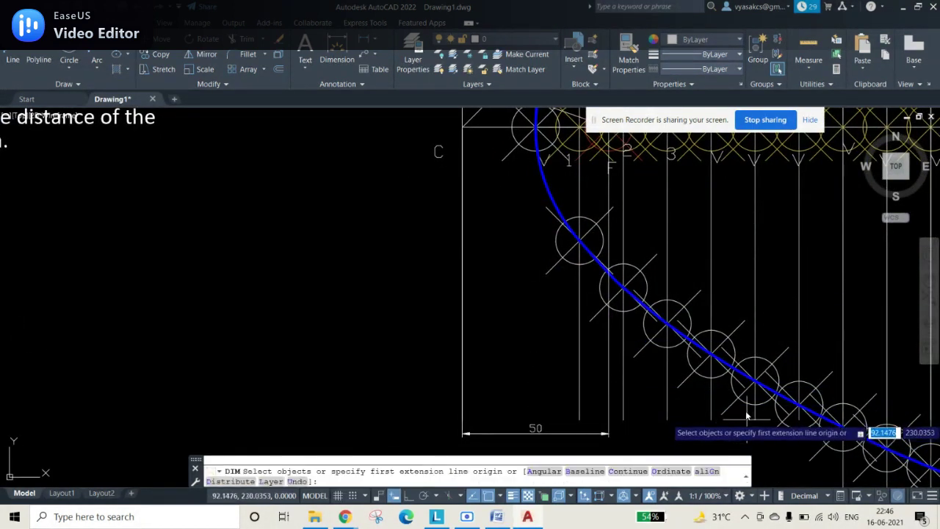
key(Escape)
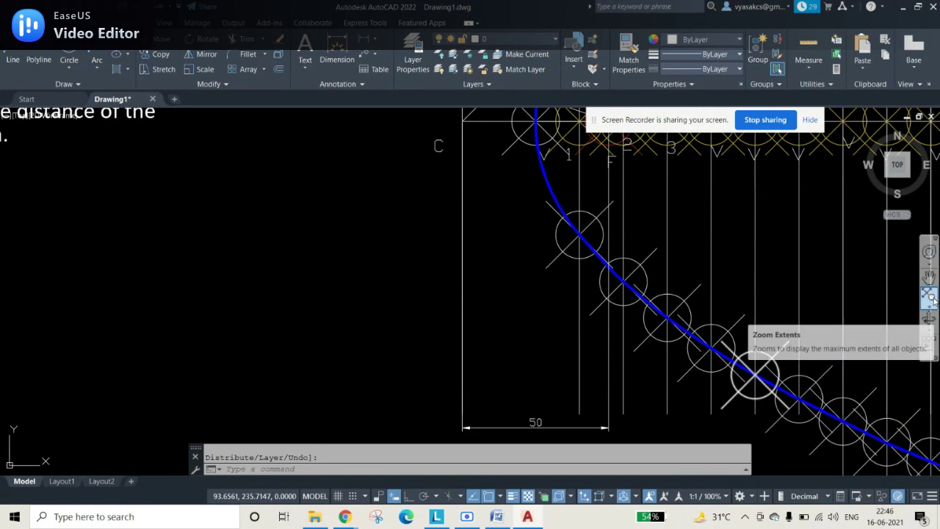
Move the problem statement text horizontally closer to the directrix
click(928, 330)
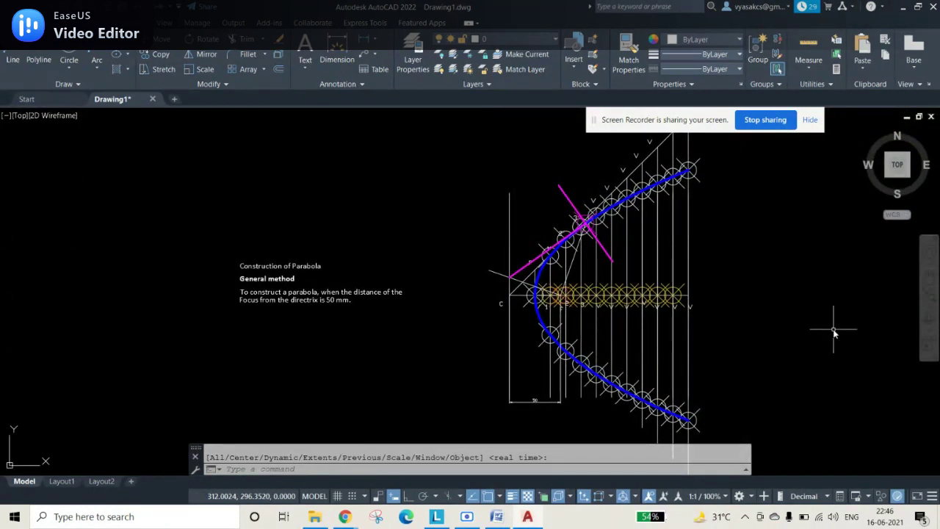
click(263, 269)
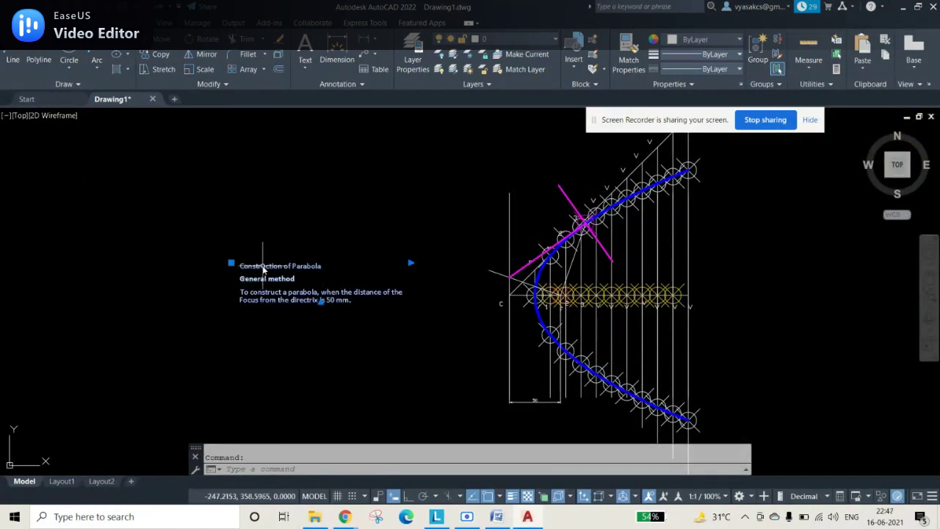
click(231, 263)
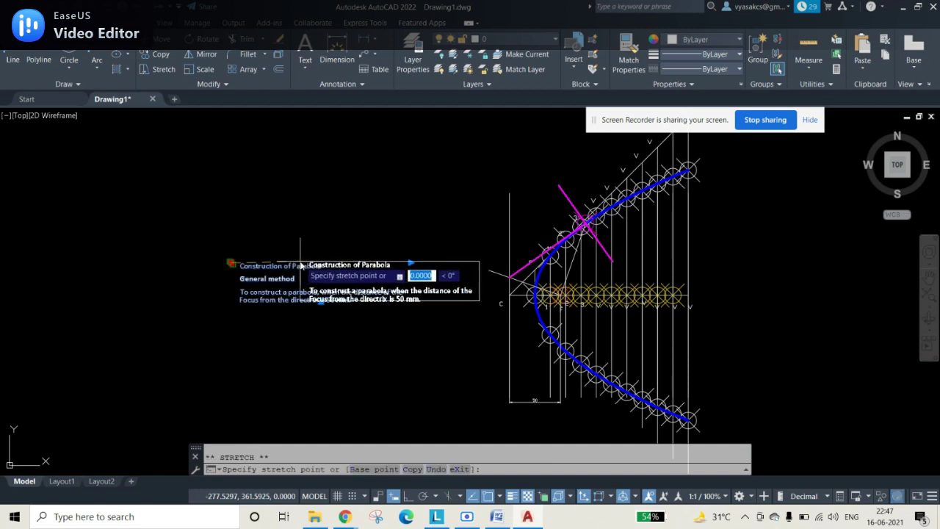